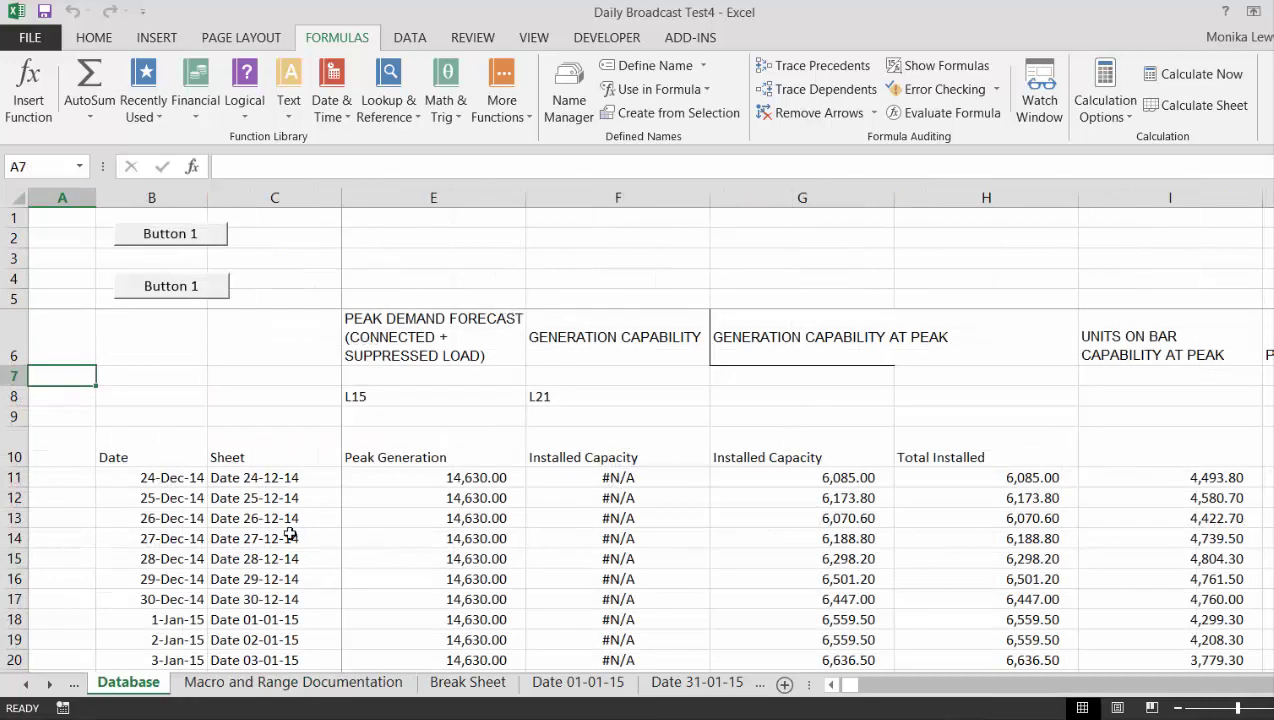
# Step: Examine the list of sheet names in column C of the Database sheet, from its first entry to its end
pyautogui.click(285, 494)
pyautogui.click(286, 486)
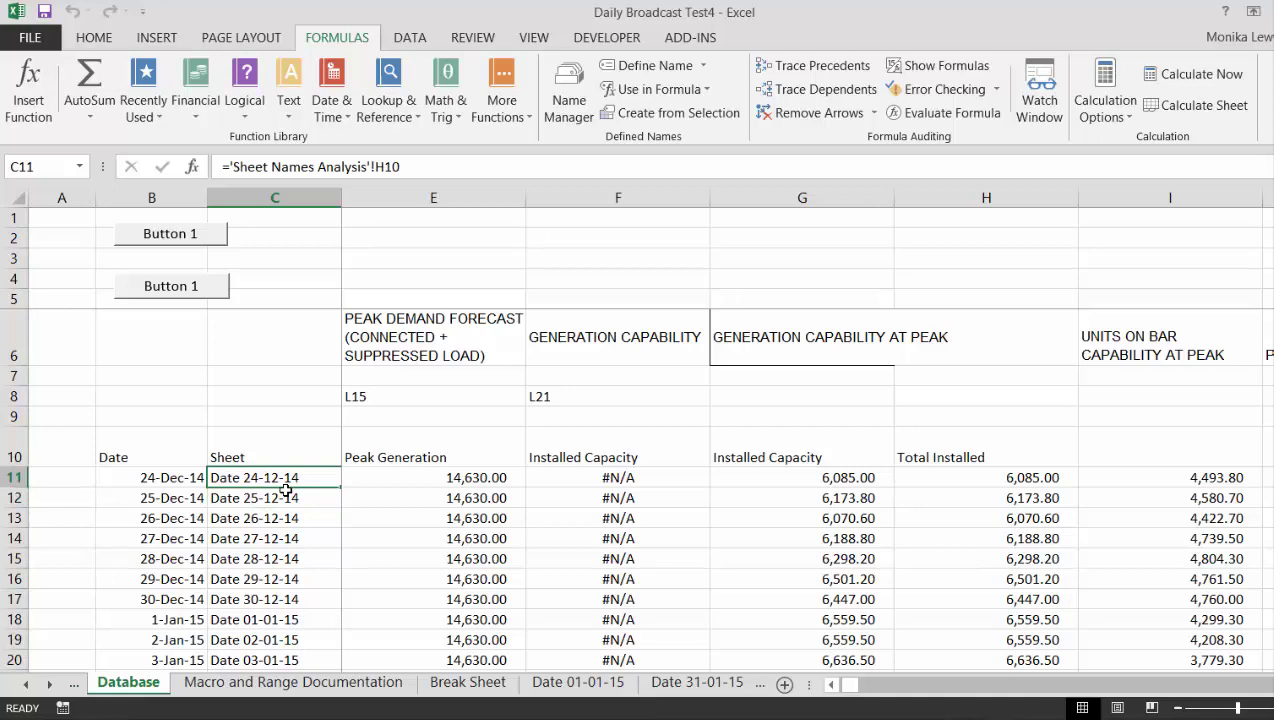
pyautogui.hotkey('ctrl', 'Down')
pyautogui.press('Up')
pyautogui.hotkey('ctrl', 'Up')
pyautogui.press('Up')
pyautogui.press('Down')
pyautogui.press('Down')
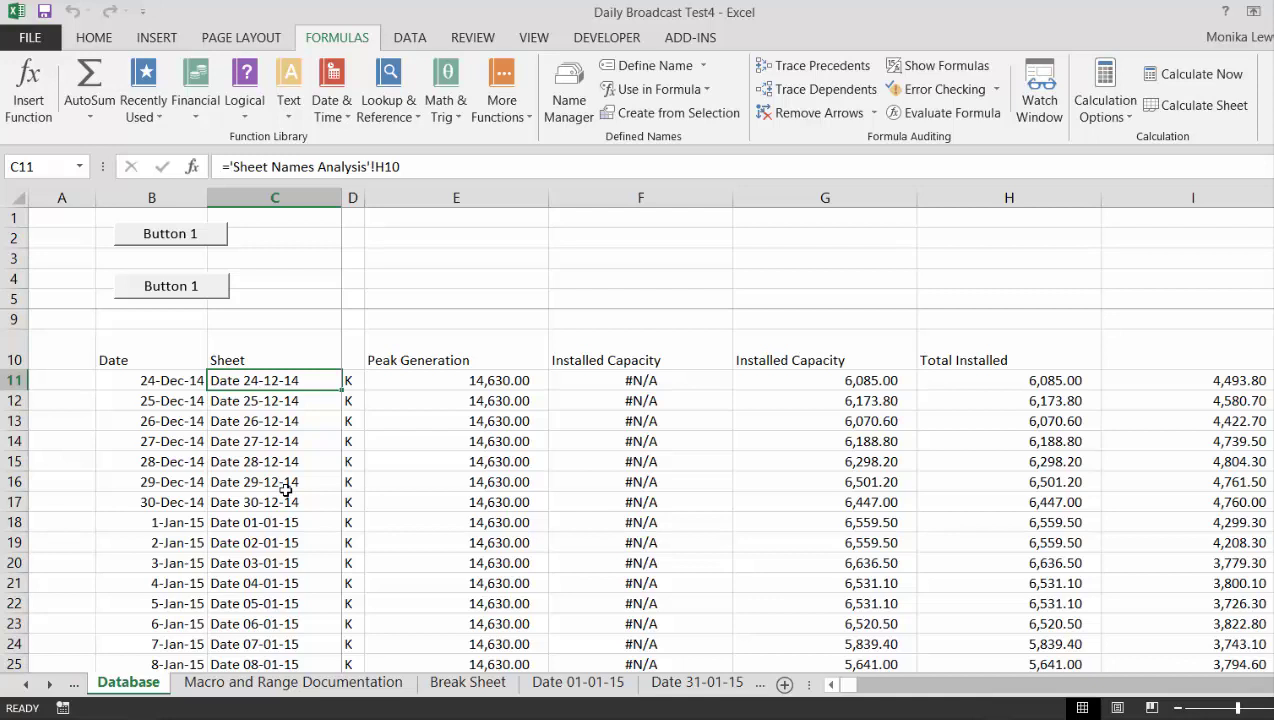
# Step: Open a second window of the workbook and arrange the active workbook's windows vertically
pyautogui.click(535, 38)
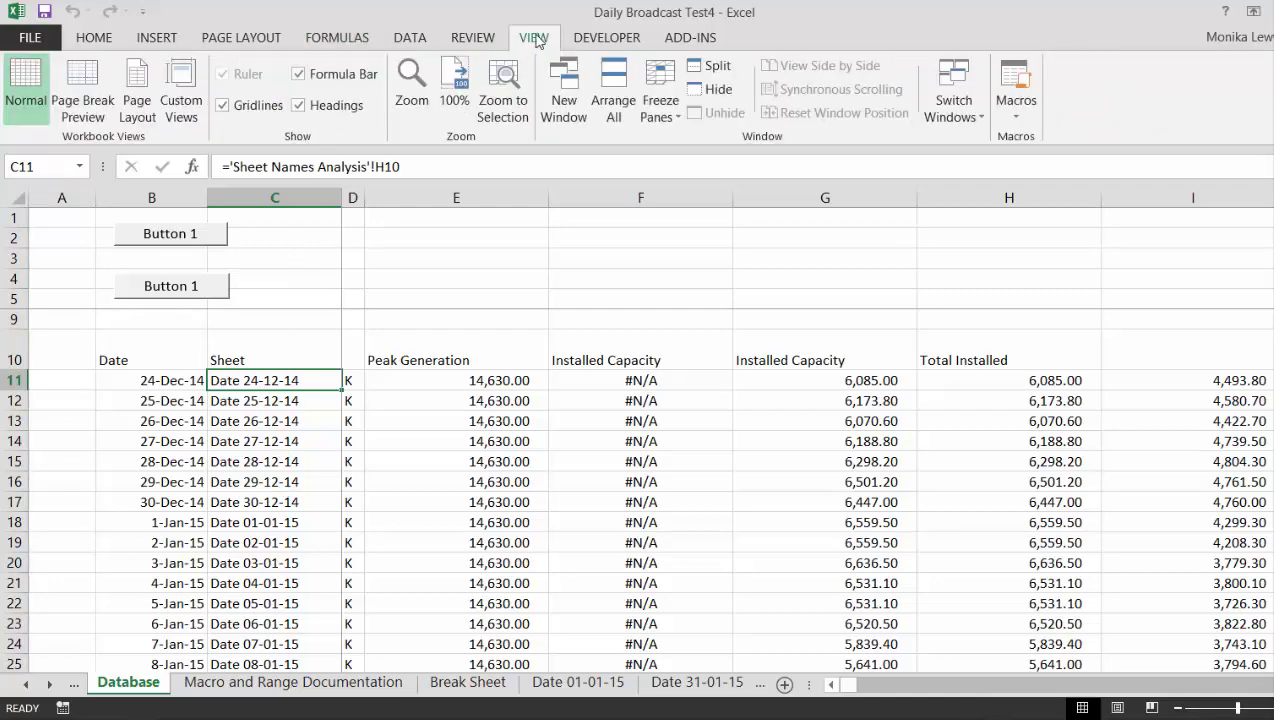
pyautogui.click(564, 90)
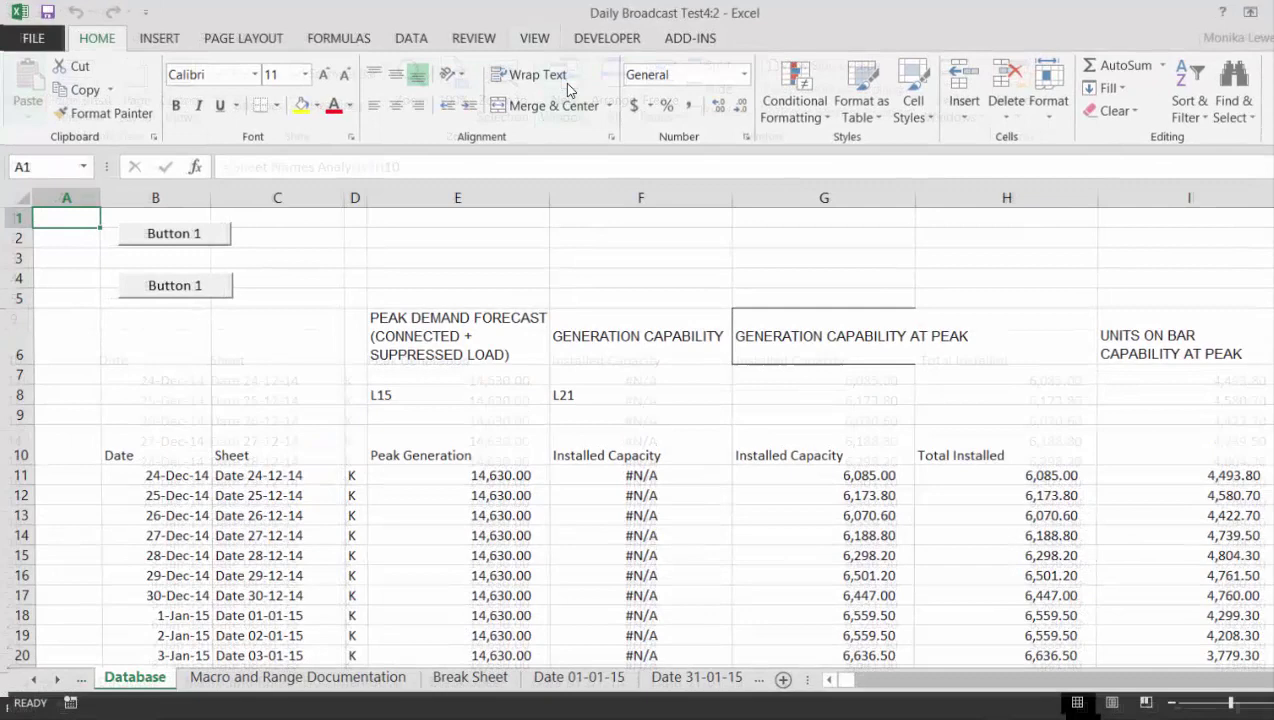
pyautogui.click(538, 38)
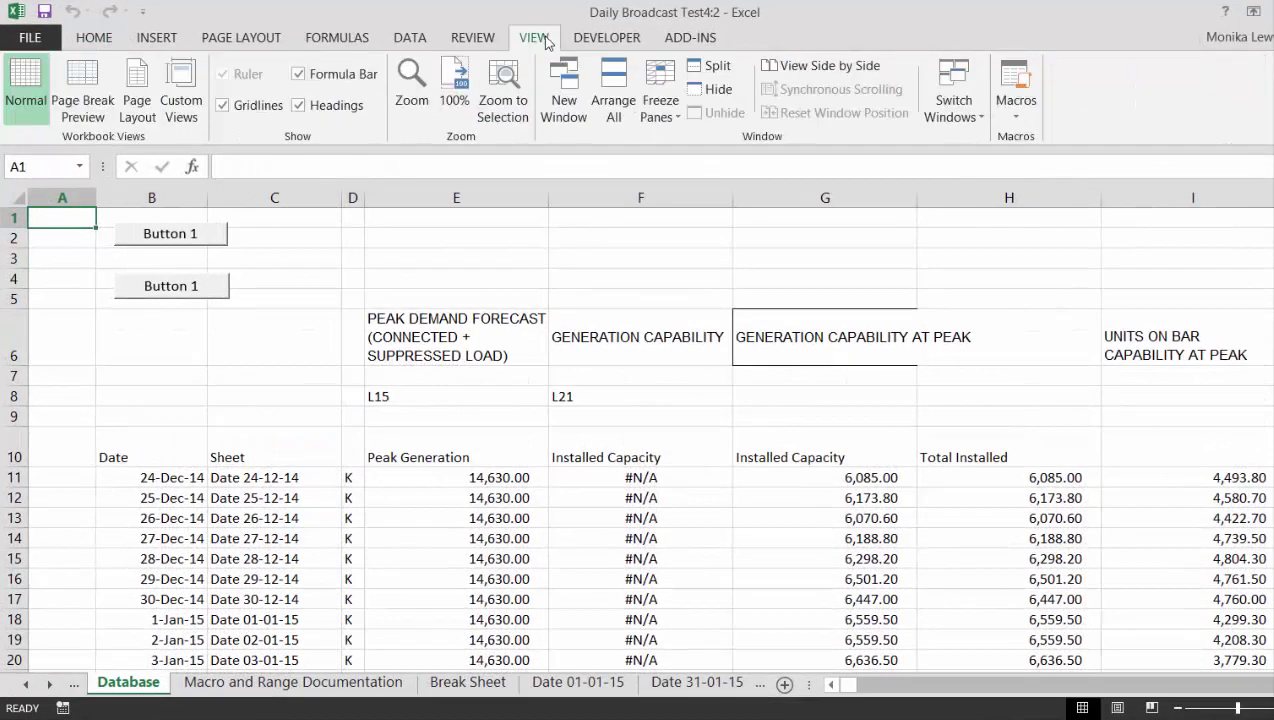
pyautogui.click(610, 105)
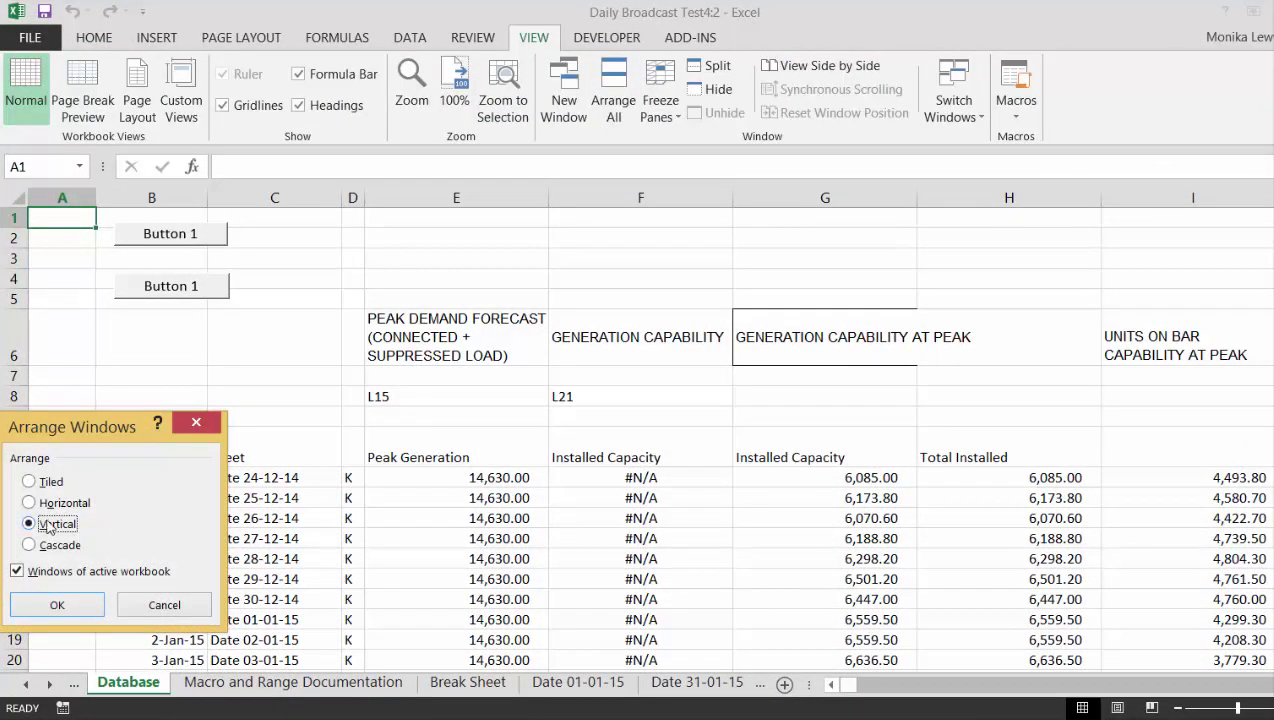
pyautogui.click(57, 605)
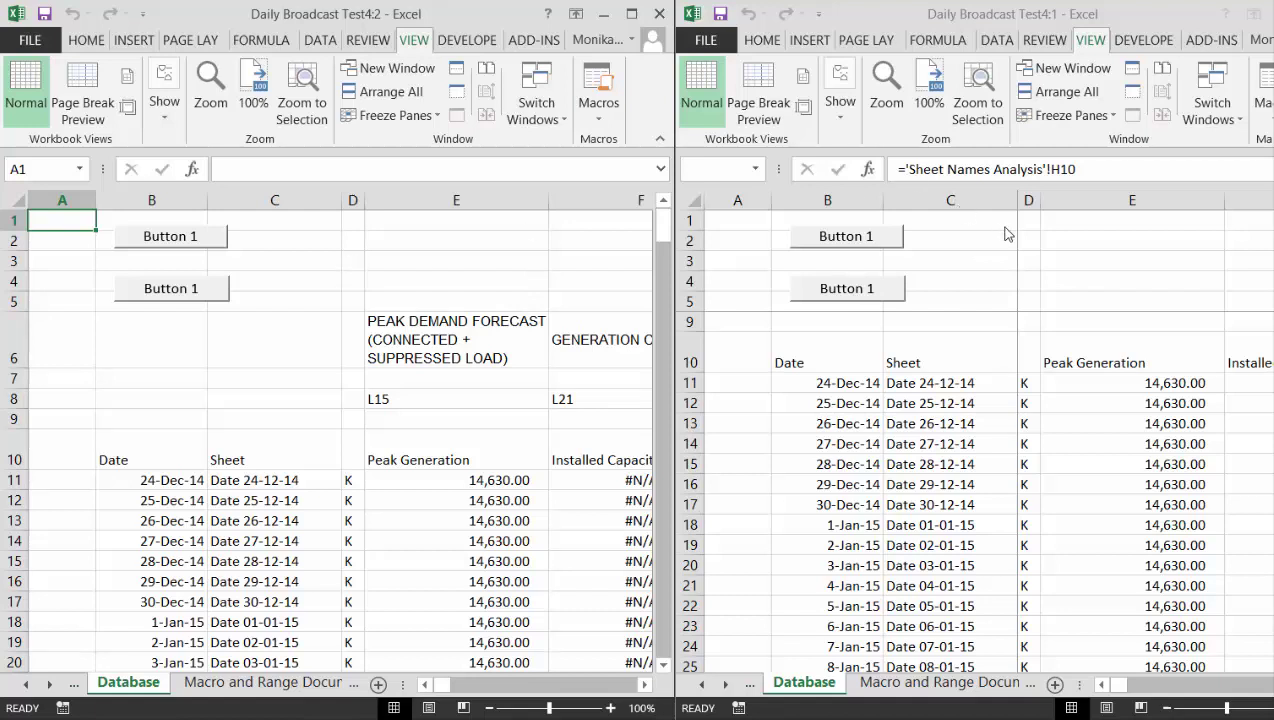
# Step: Close the second workbook window and maximize the remaining one
pyautogui.click(660, 15)
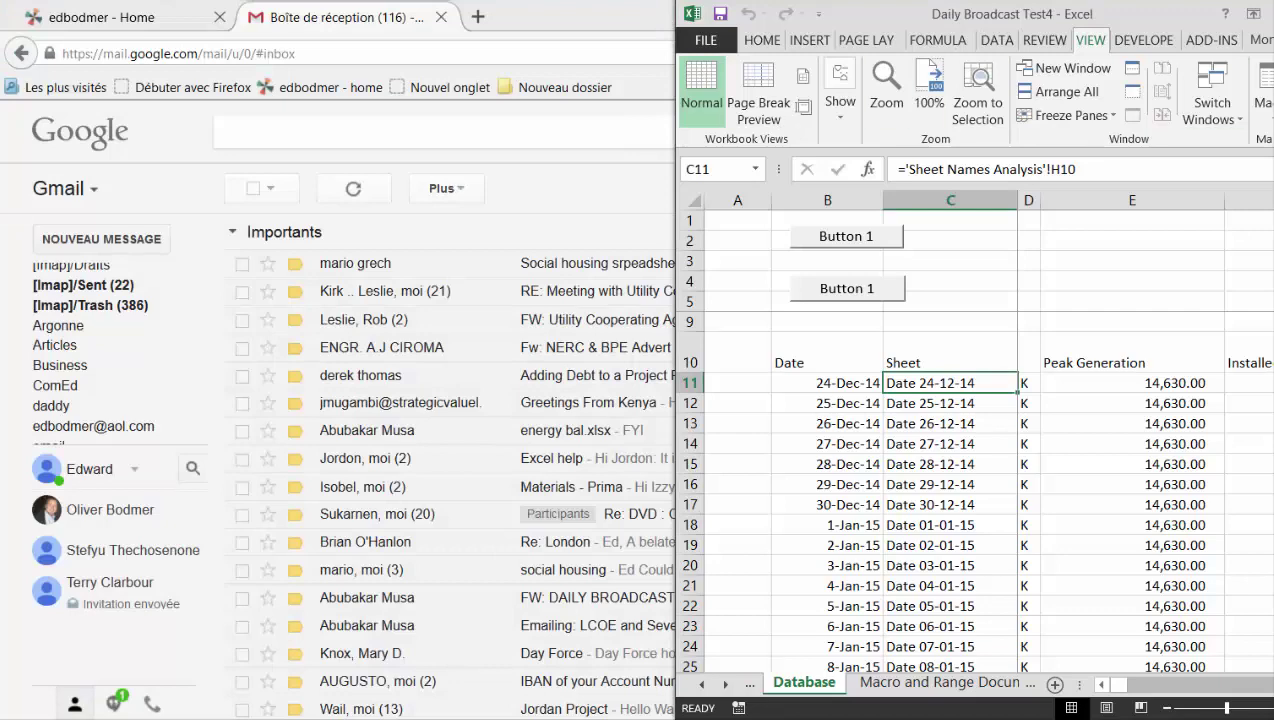
pyautogui.press('super+Up')
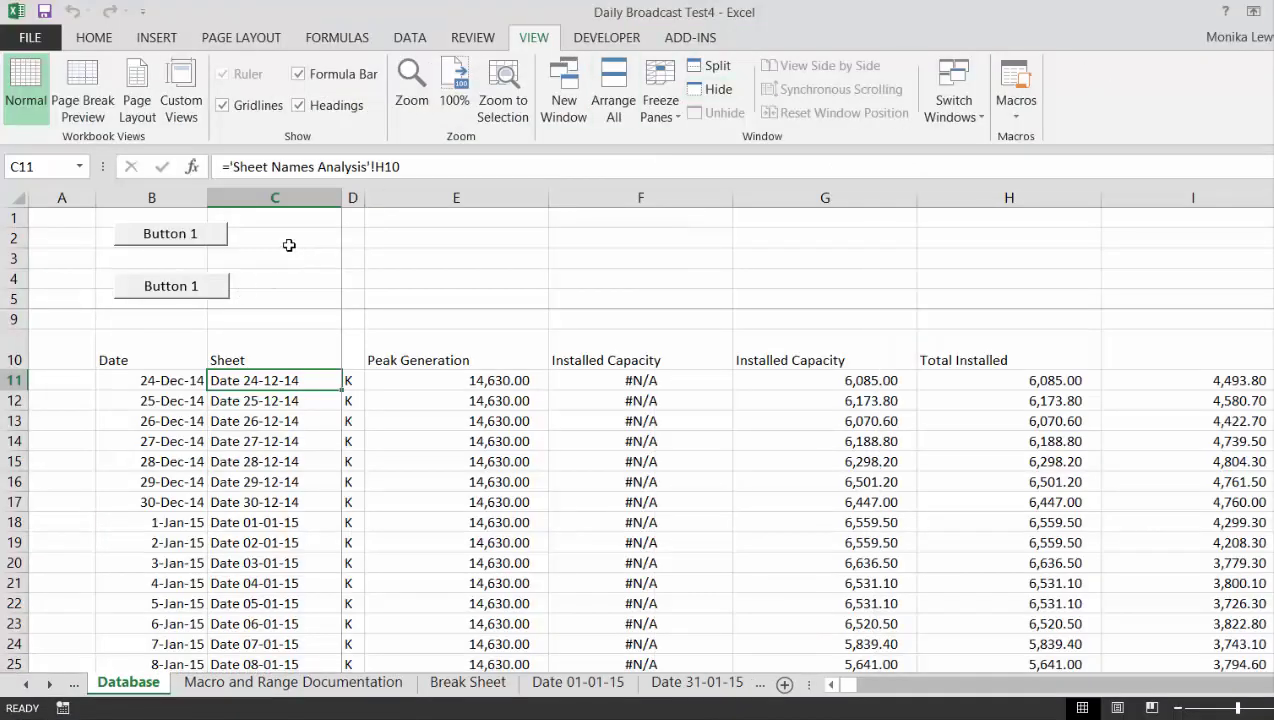
# Step: Check in the ribbon customization options that Developer is enabled among the main tabs, and accept the options
pyautogui.click(289, 245)
pyautogui.click(628, 45)
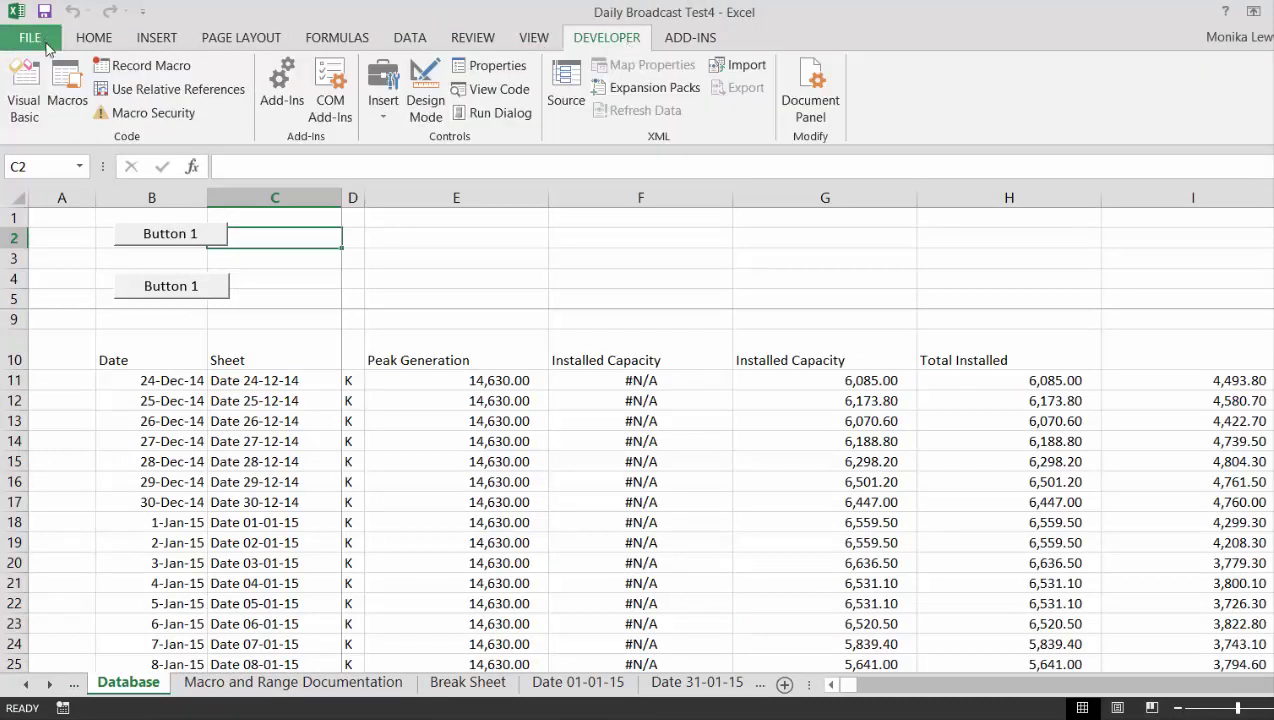
pyautogui.click(46, 50)
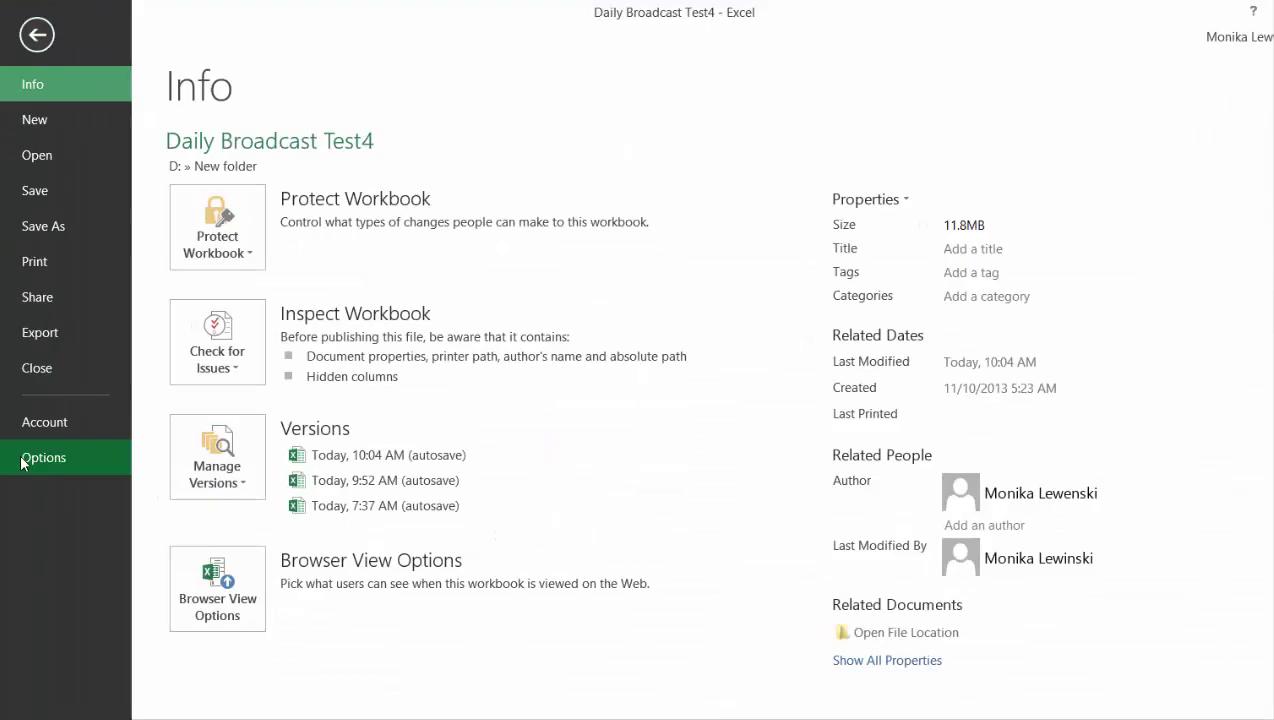
pyautogui.click(40, 457)
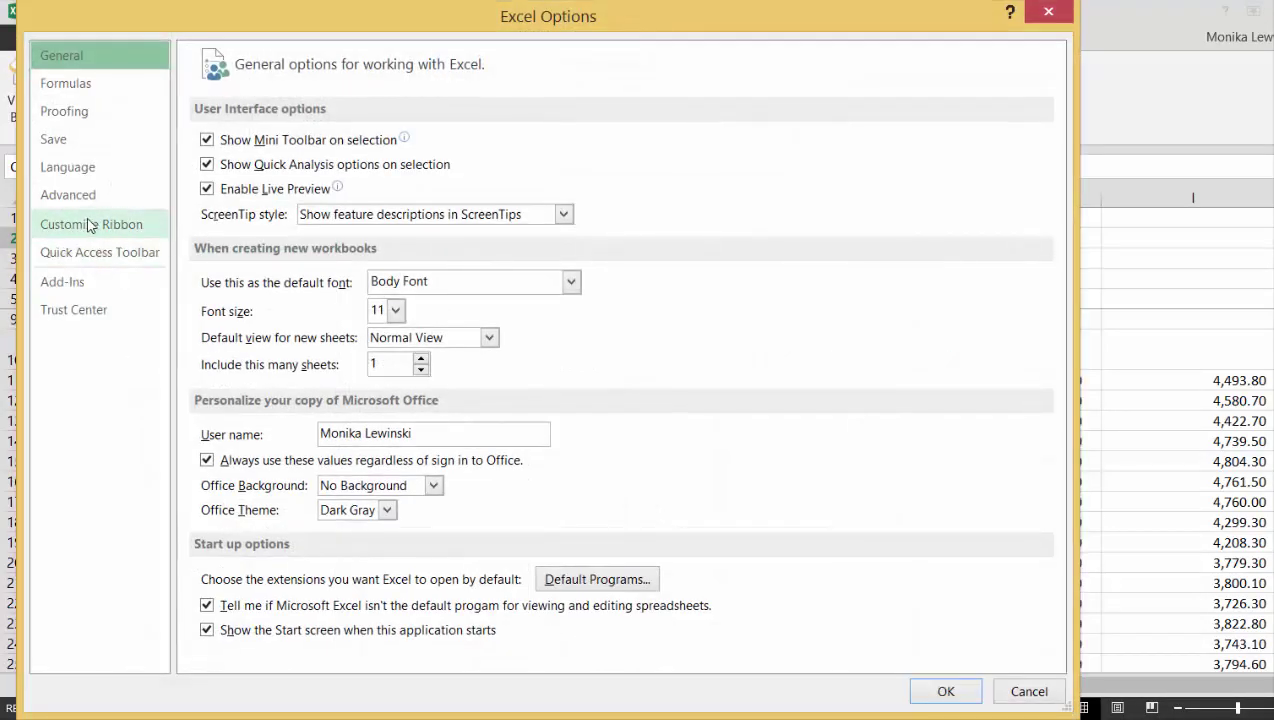
pyautogui.click(95, 229)
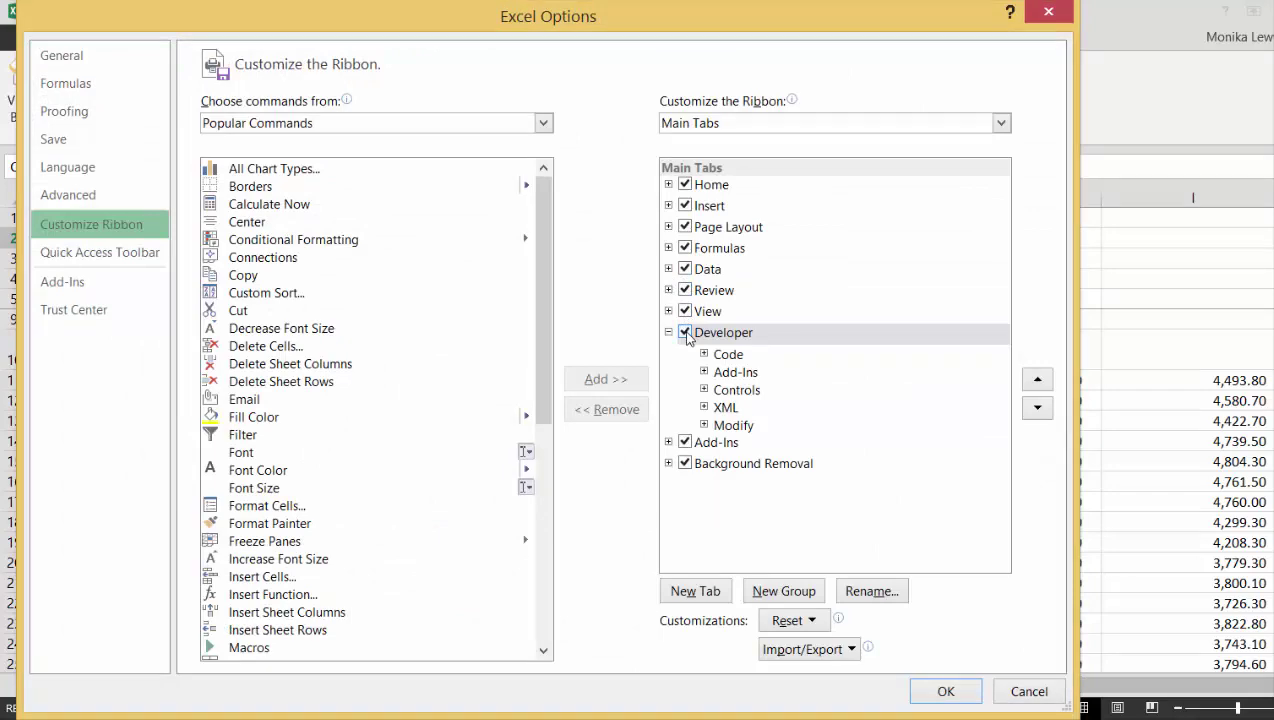
pyautogui.click(942, 691)
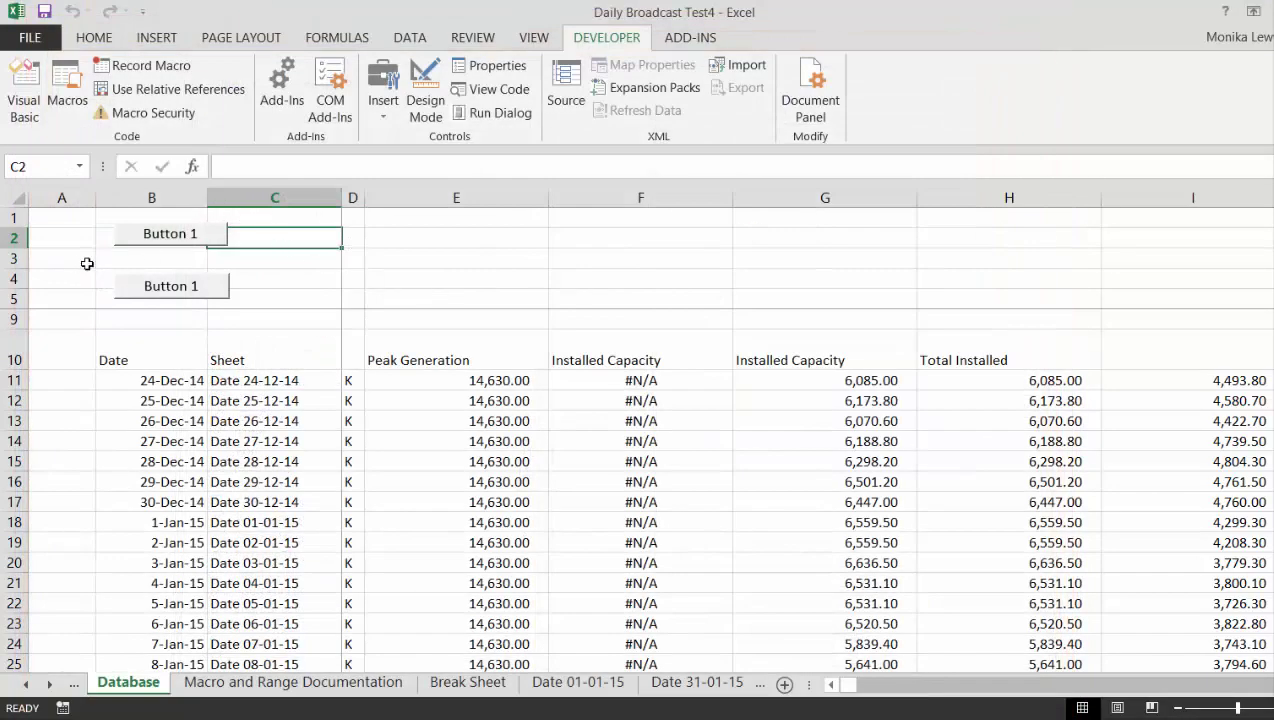
# Step: Insert a Combo Box form control over cells B3:C3, between the two existing buttons
pyautogui.click(73, 257)
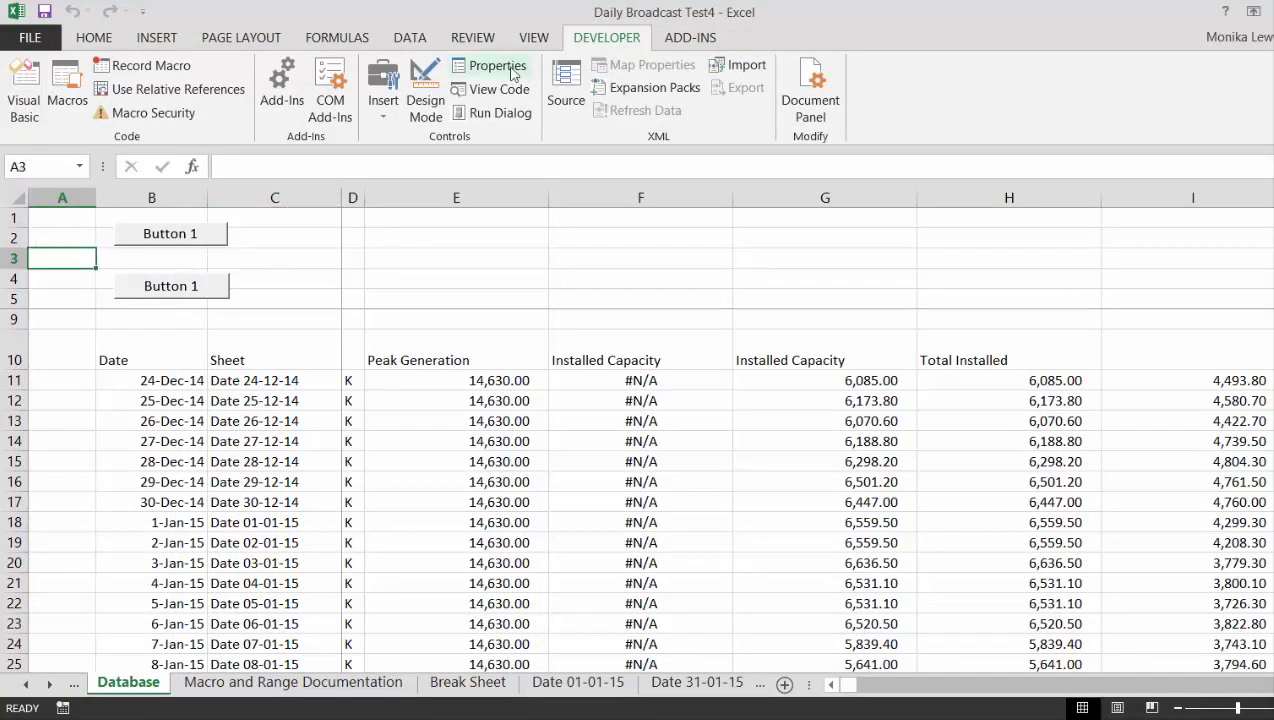
pyautogui.click(393, 101)
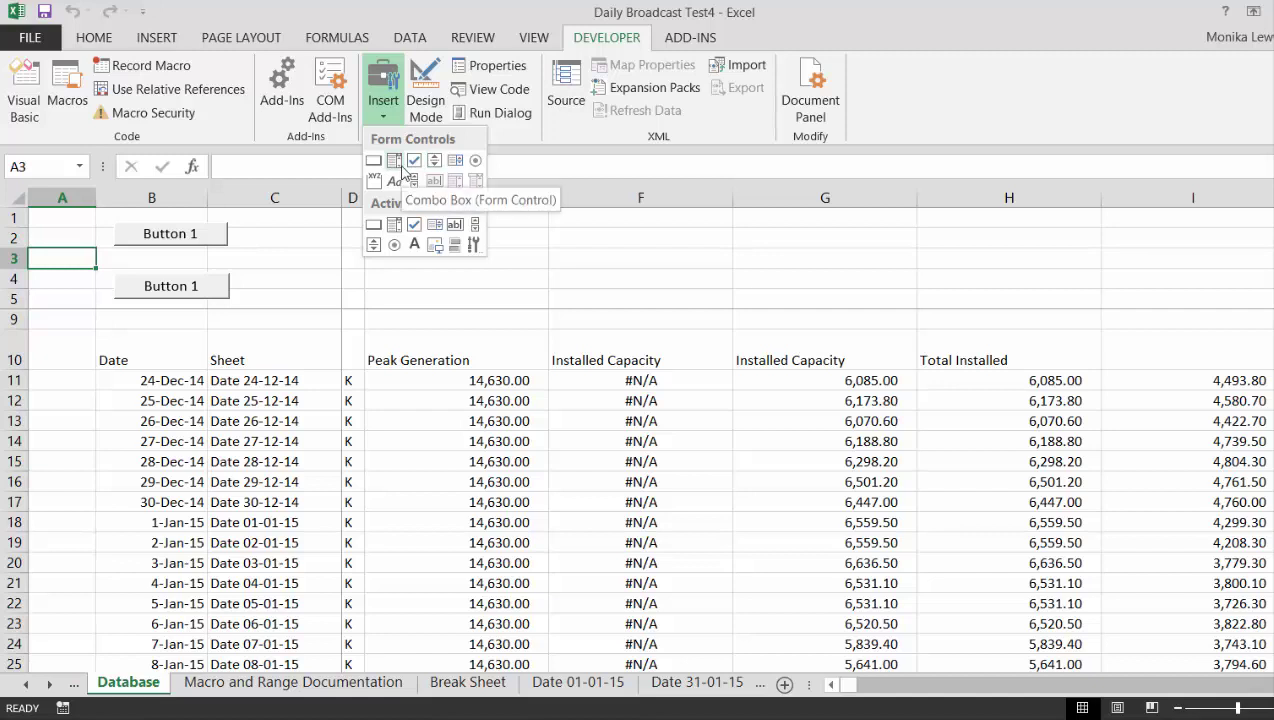
pyautogui.click(396, 163)
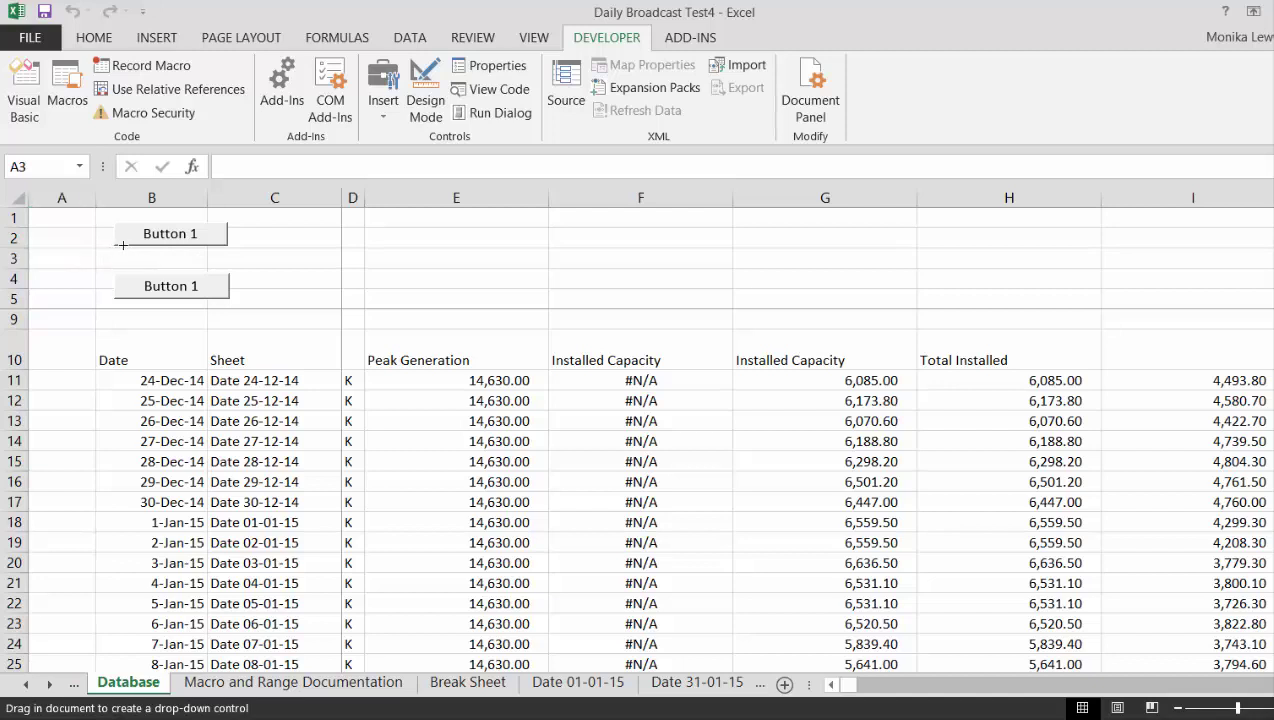
pyautogui.moveTo(114, 244); pyautogui.dragTo(276, 262)
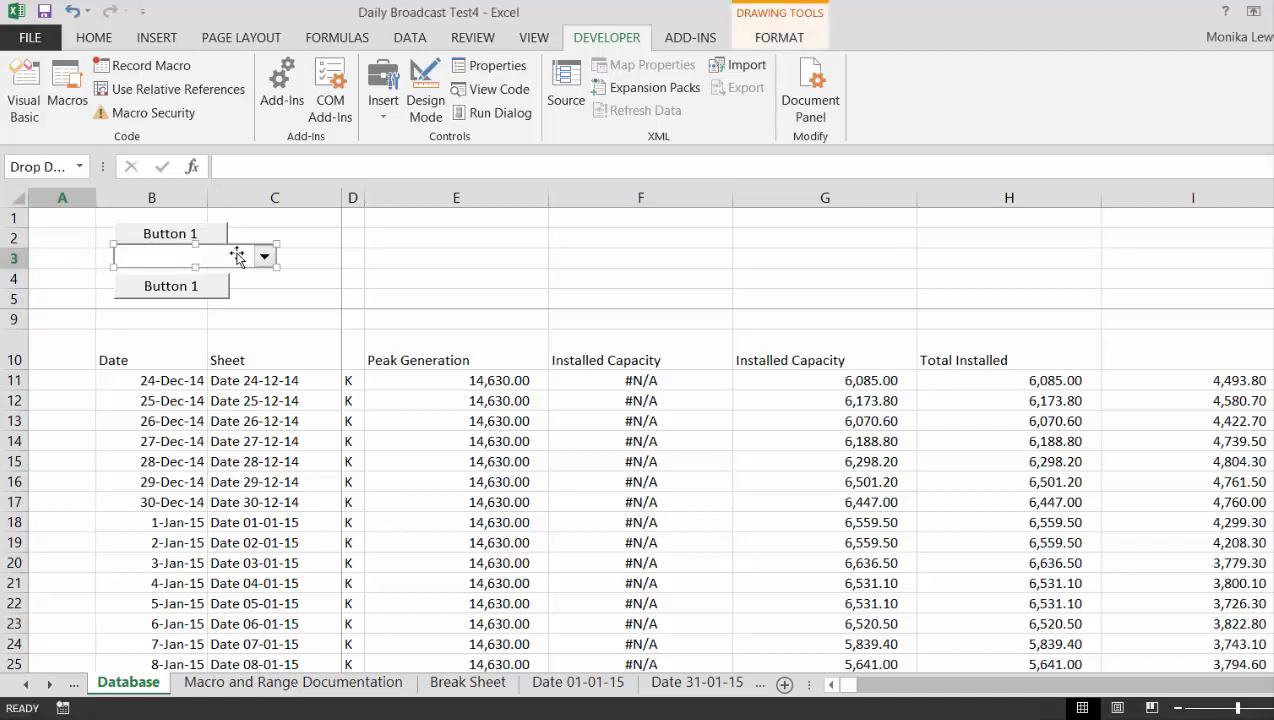
# Step: Set the combo box's input range to the sheet names in Database!$C$11:$C$245
pyautogui.rightClick(238, 257)
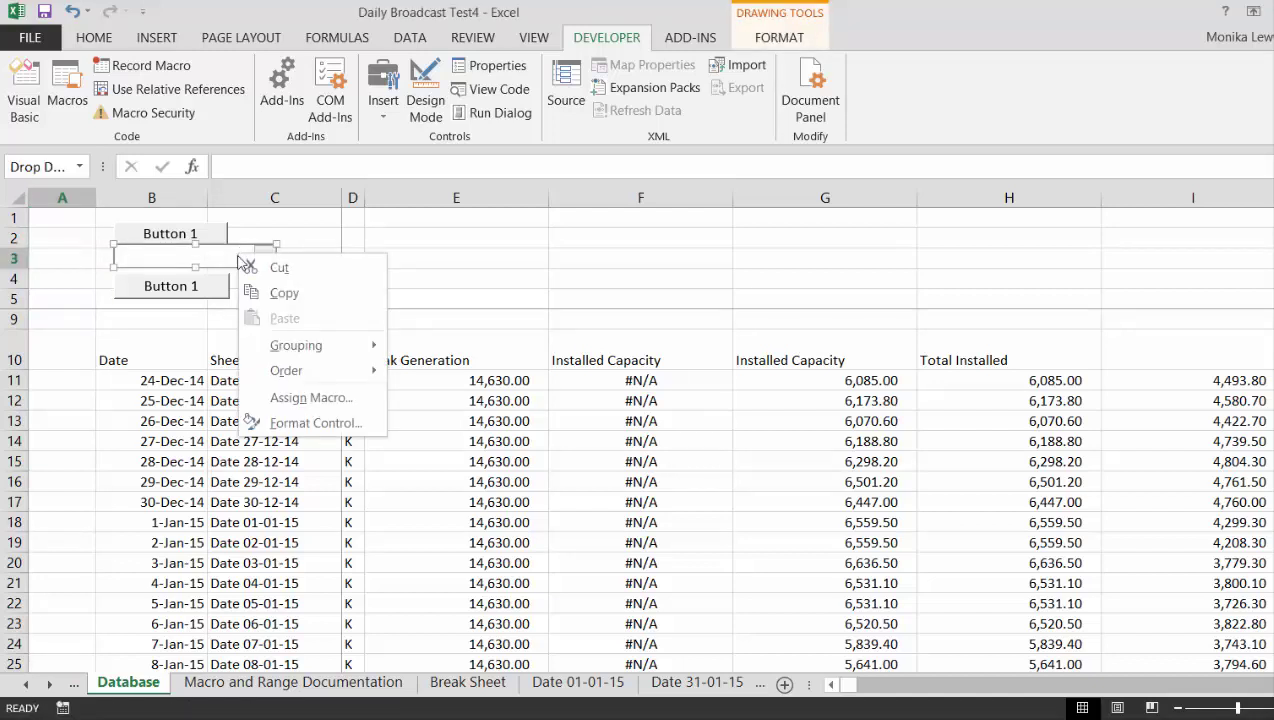
pyautogui.click(285, 425)
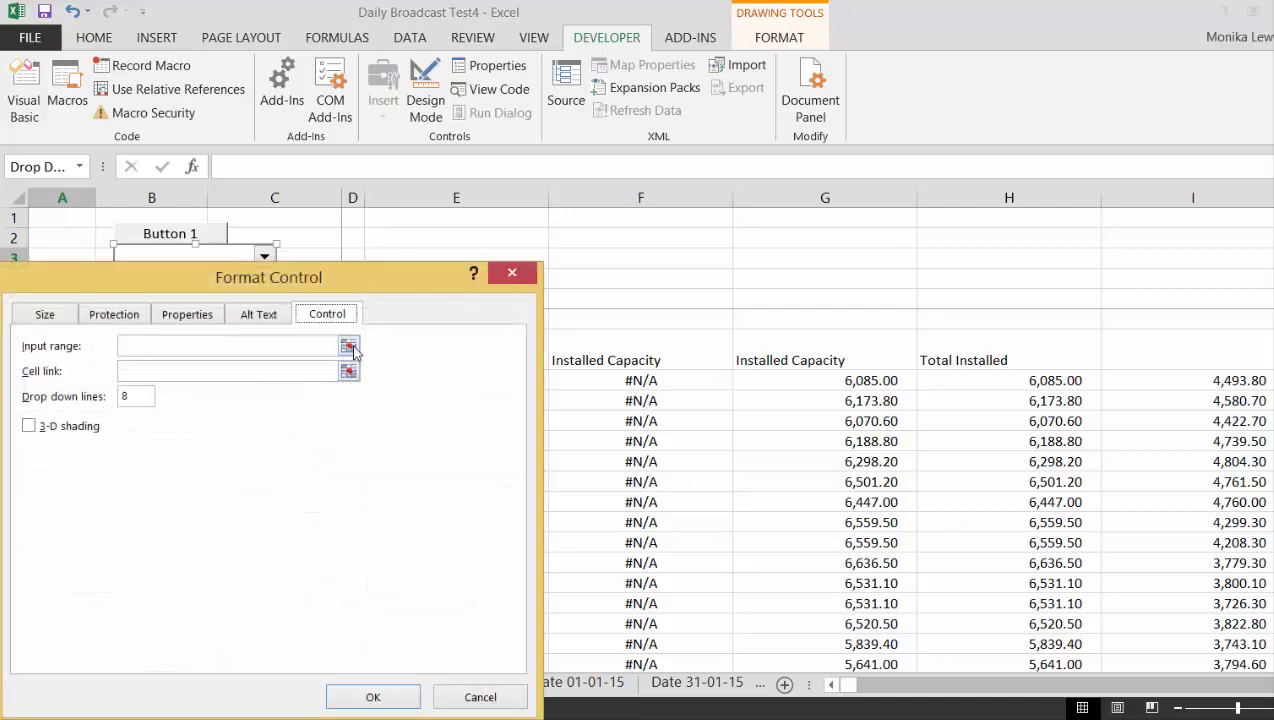
pyautogui.click(349, 347)
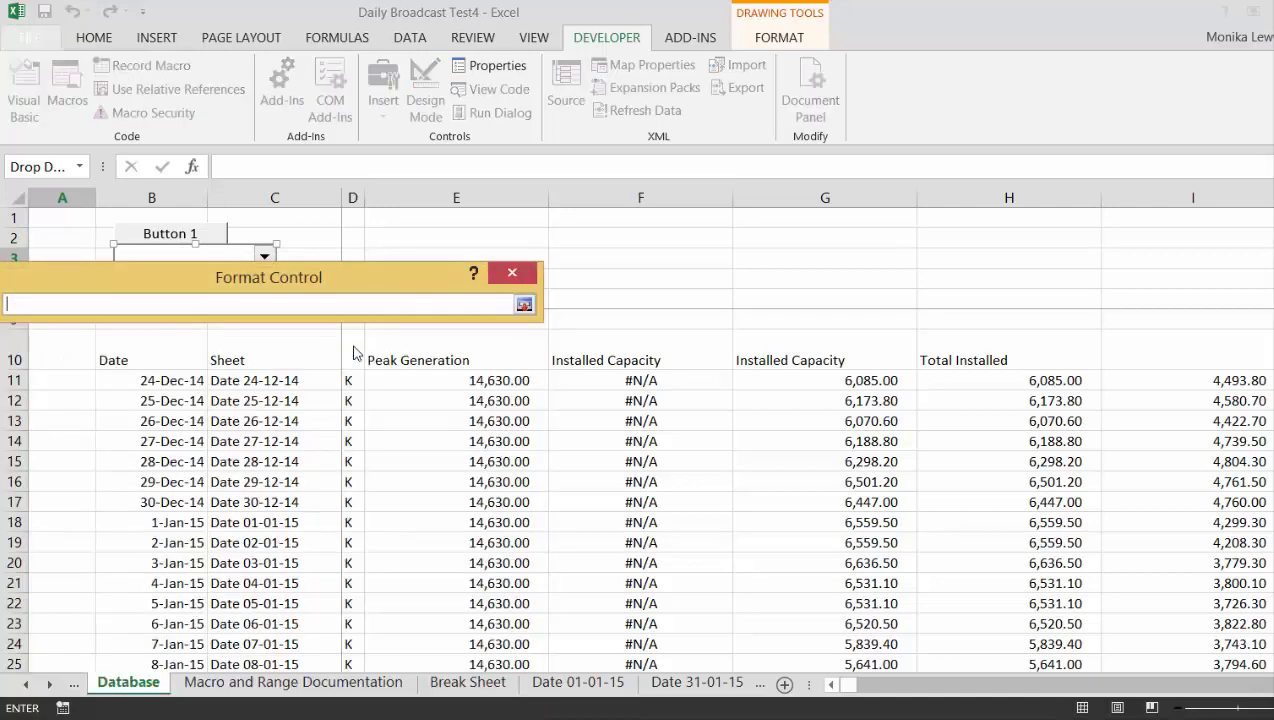
pyautogui.click(318, 684)
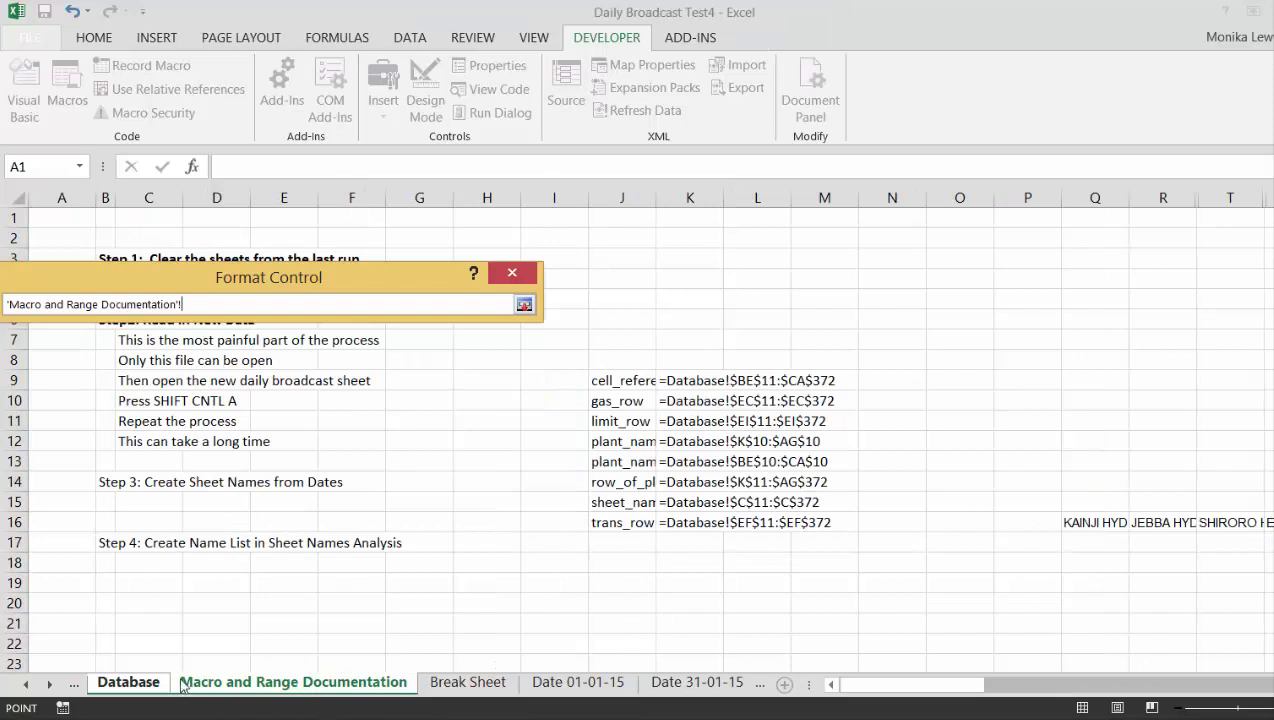
pyautogui.click(144, 686)
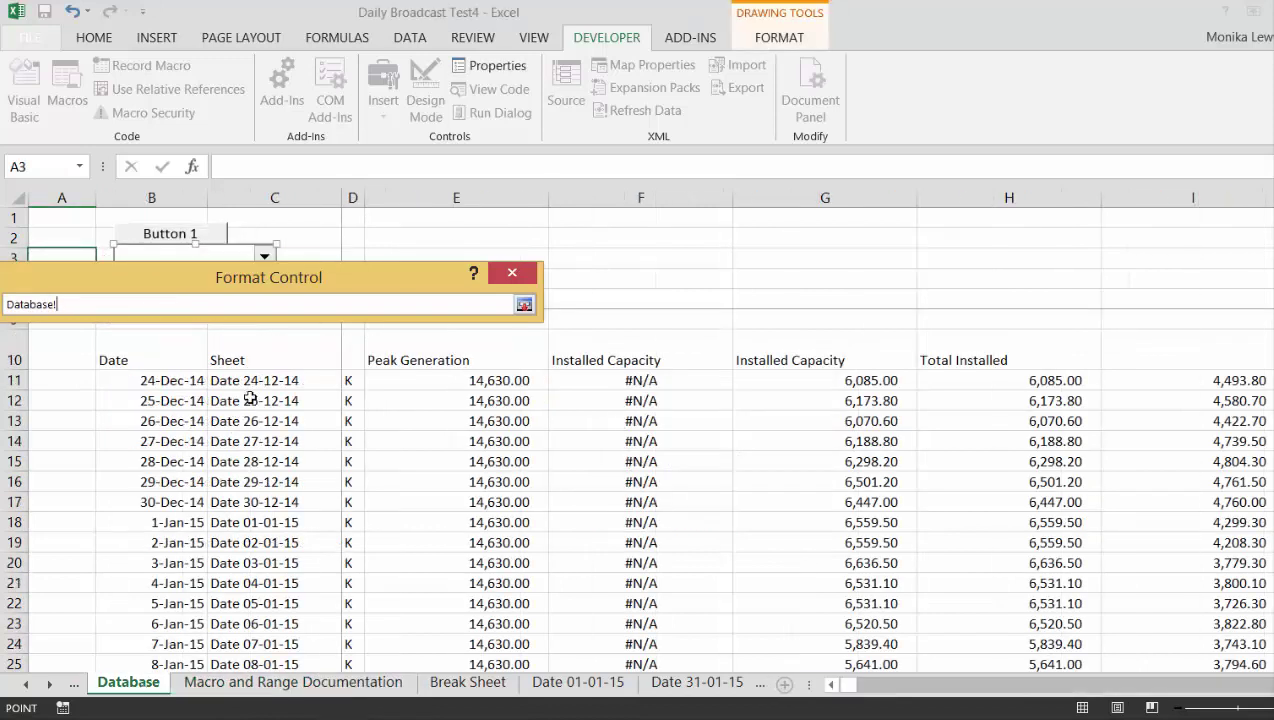
pyautogui.click(271, 377)
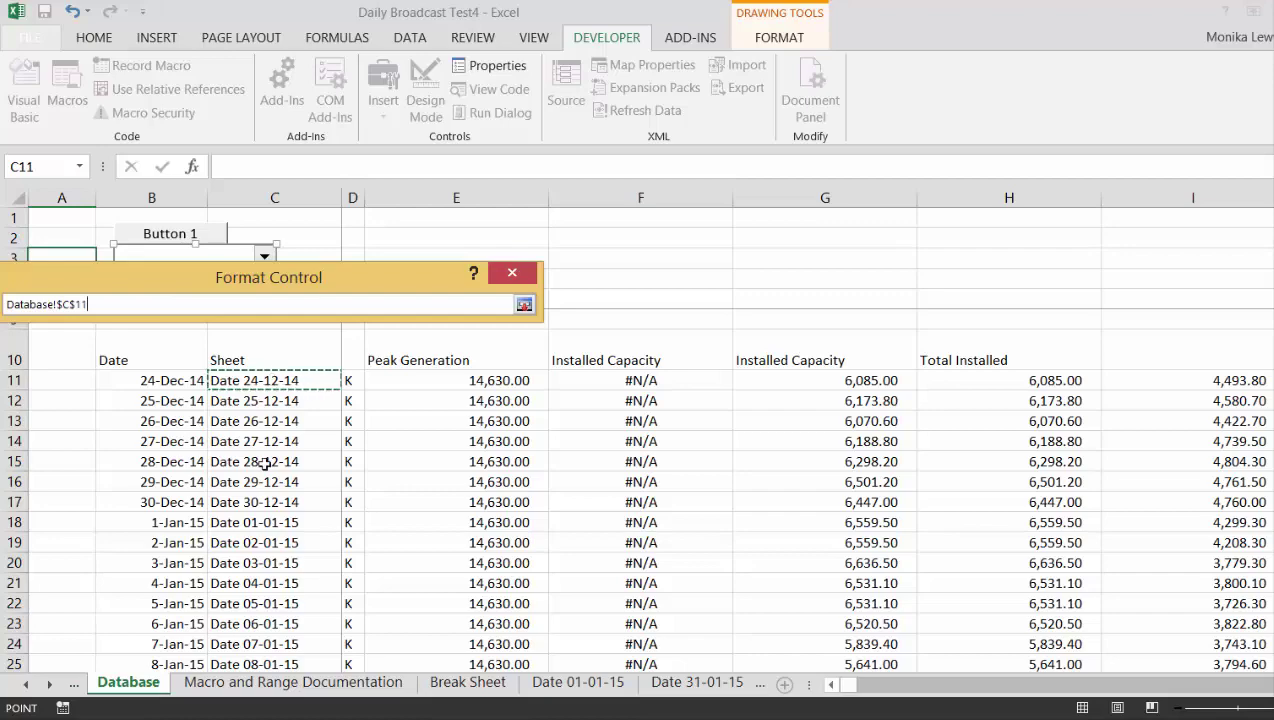
pyautogui.moveTo(264, 464); pyautogui.dragTo(272, 603)
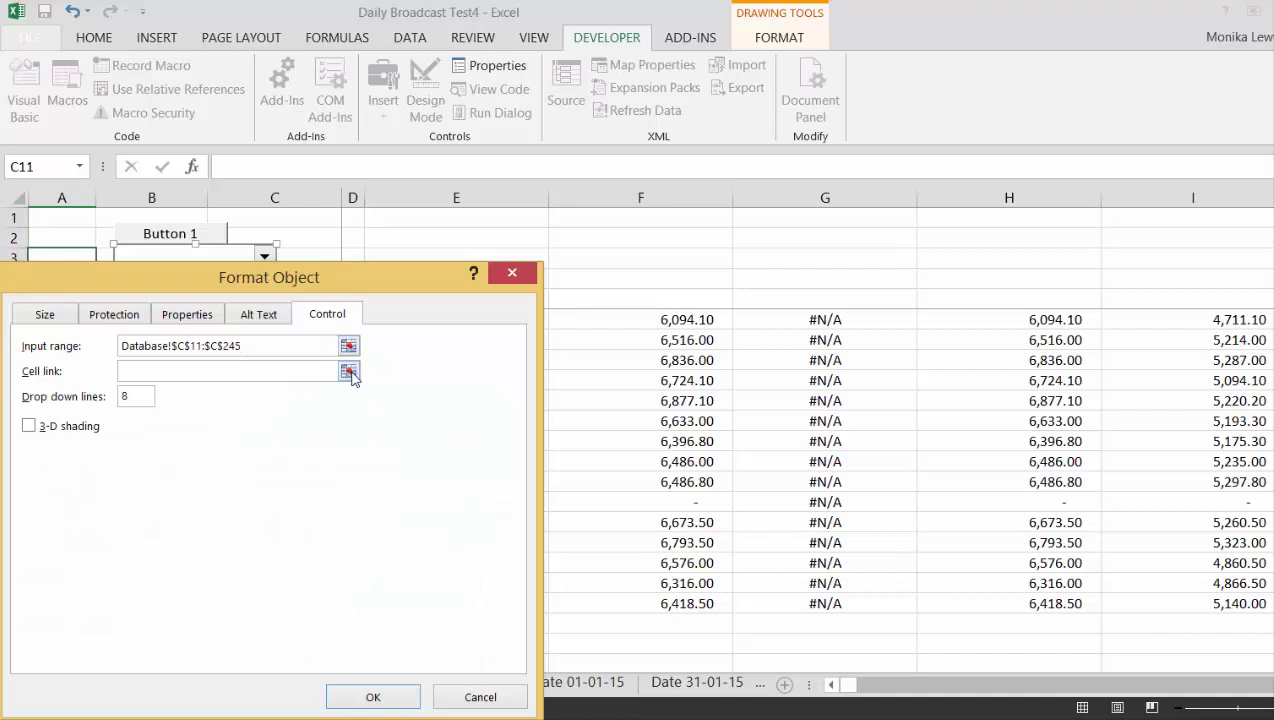
# Step: Set the combo box's cell link to Database!$C$3 and apply the control settings
pyautogui.click(348, 372)
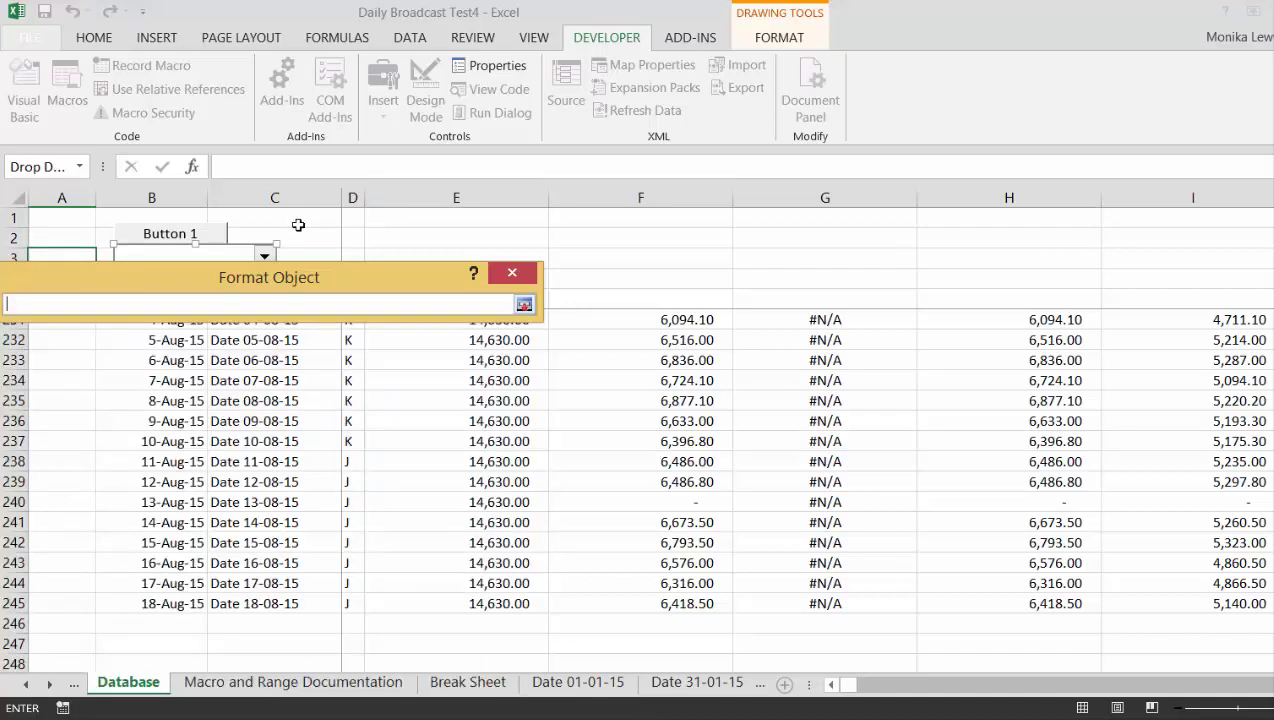
pyautogui.click(299, 237)
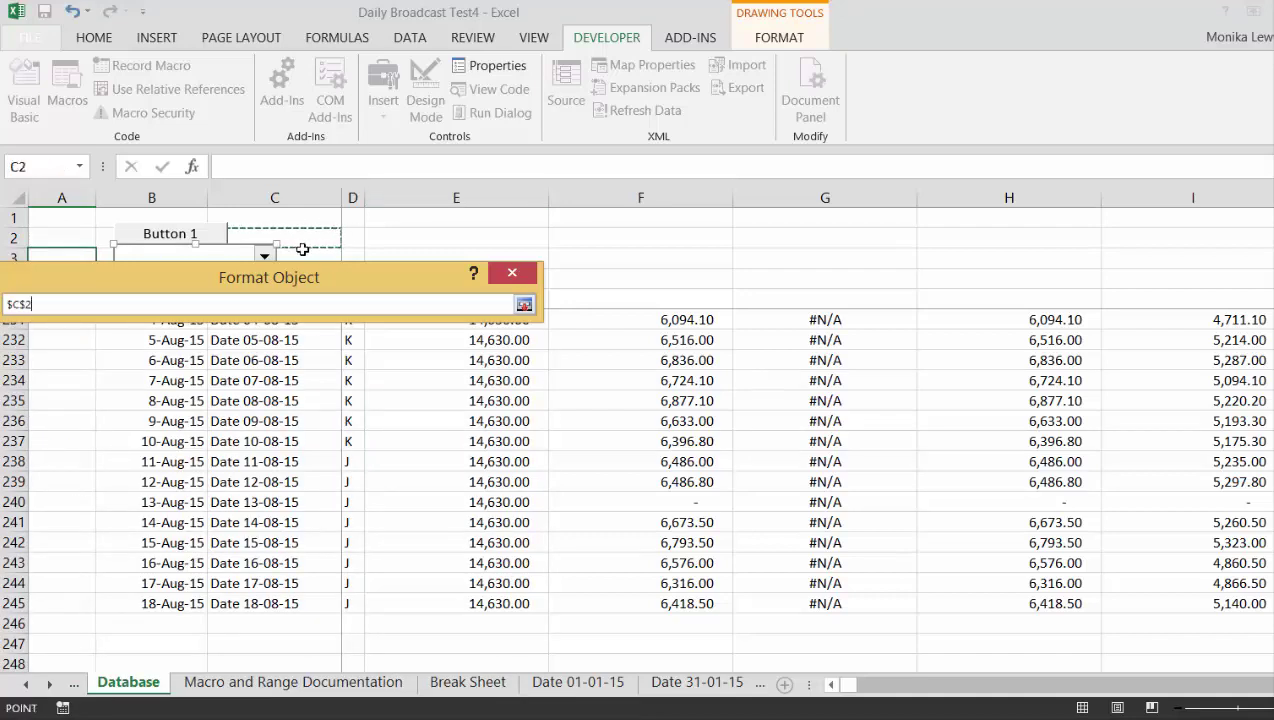
pyautogui.click(302, 250)
pyautogui.press('Return')
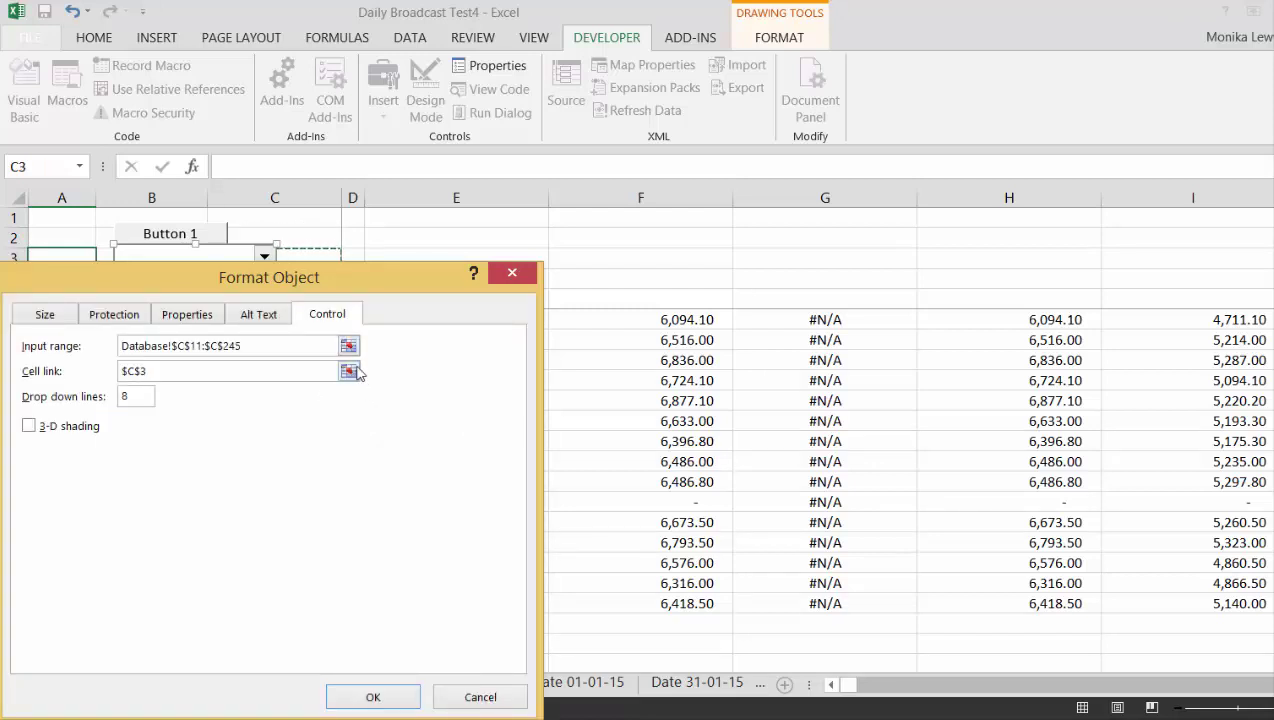
pyautogui.click(348, 371)
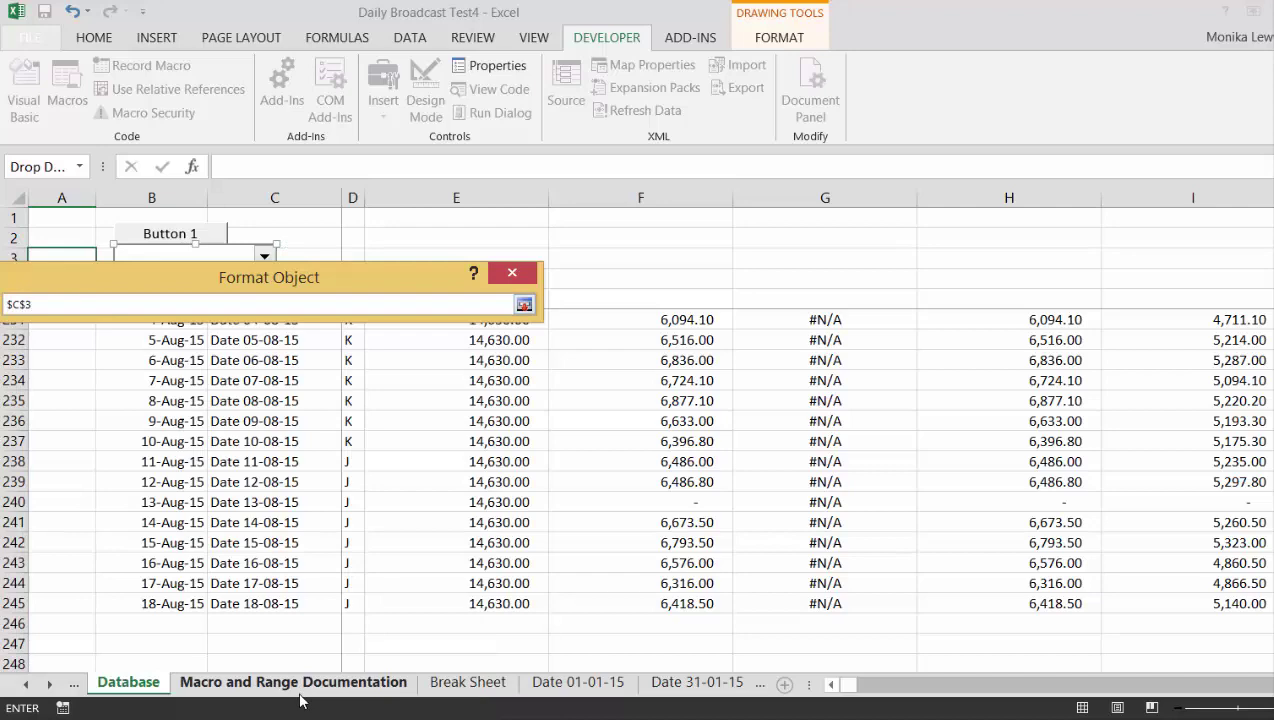
pyautogui.click(295, 686)
pyautogui.click(138, 690)
pyautogui.click(306, 258)
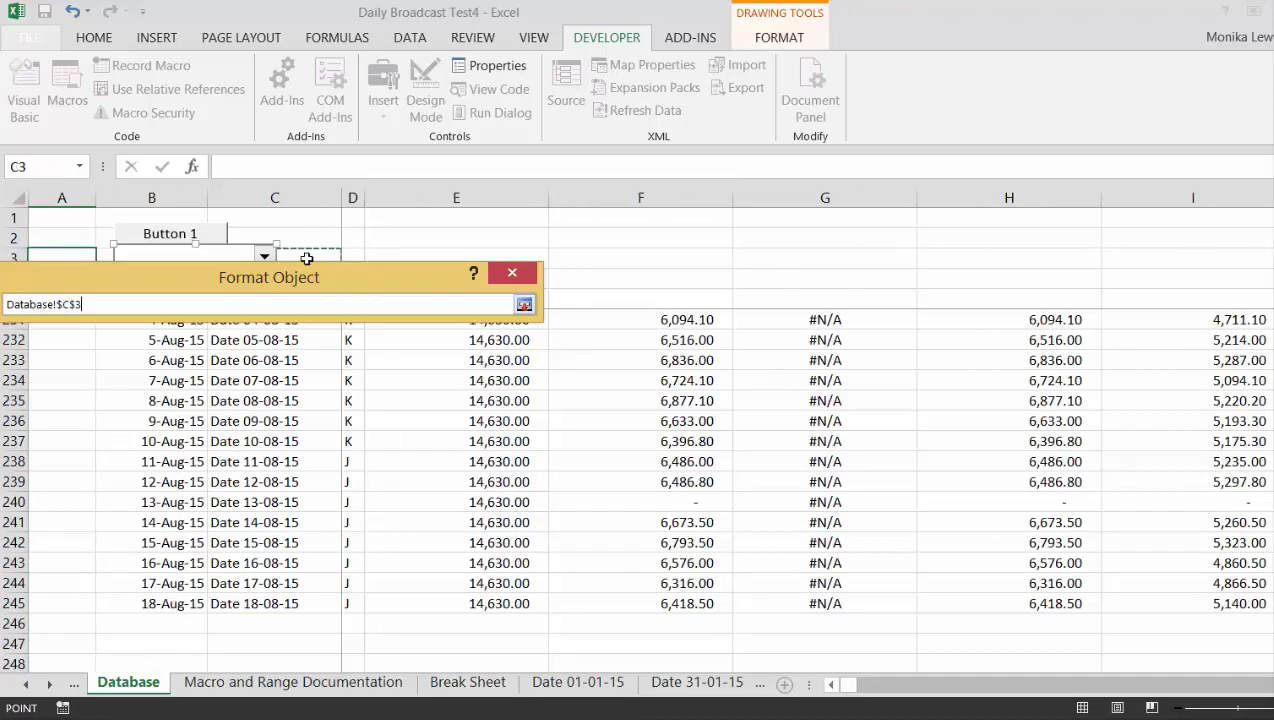
pyautogui.press('Return')
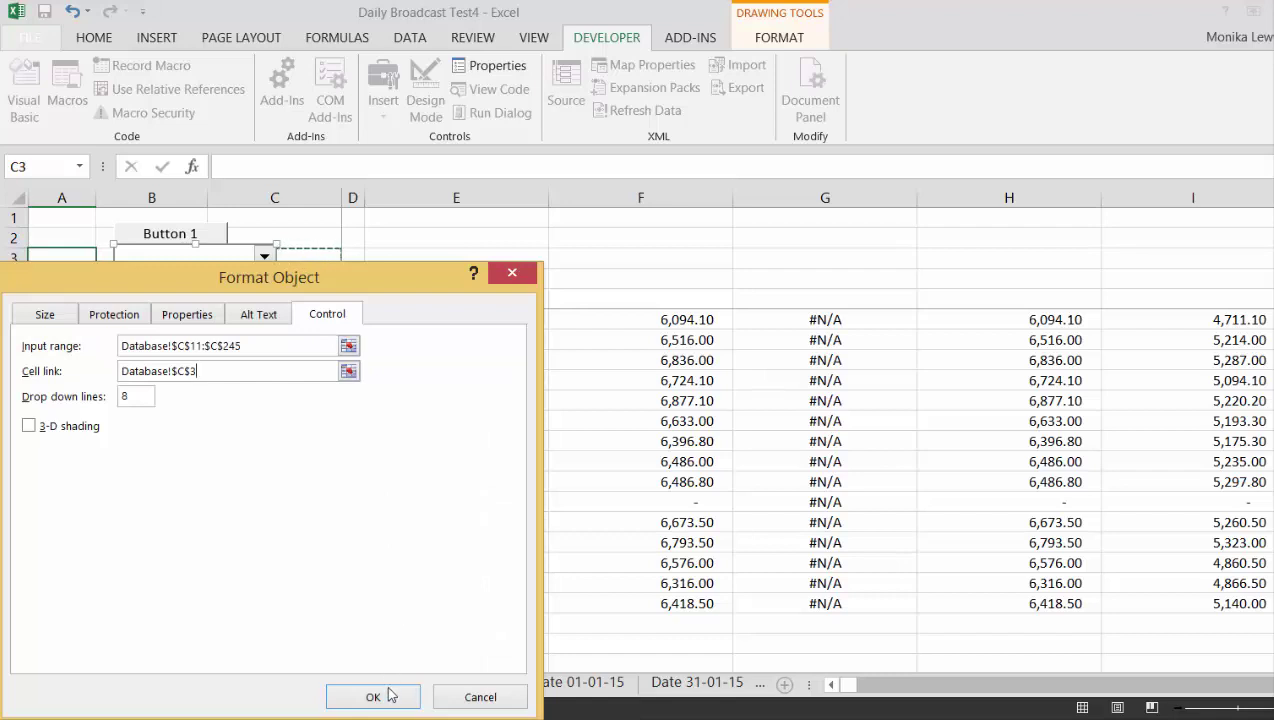
pyautogui.click(390, 696)
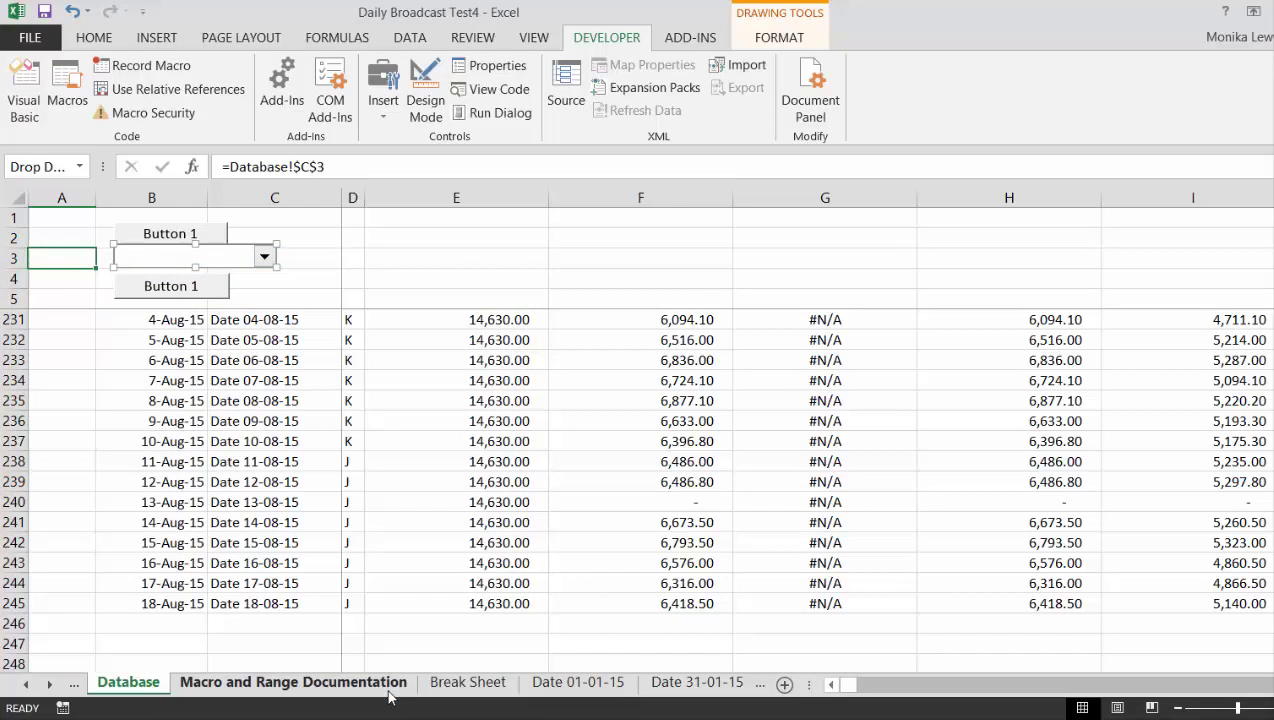
# Step: Deselect the combo box and choose Date 28-12-14 from its list
pyautogui.click(435, 276)
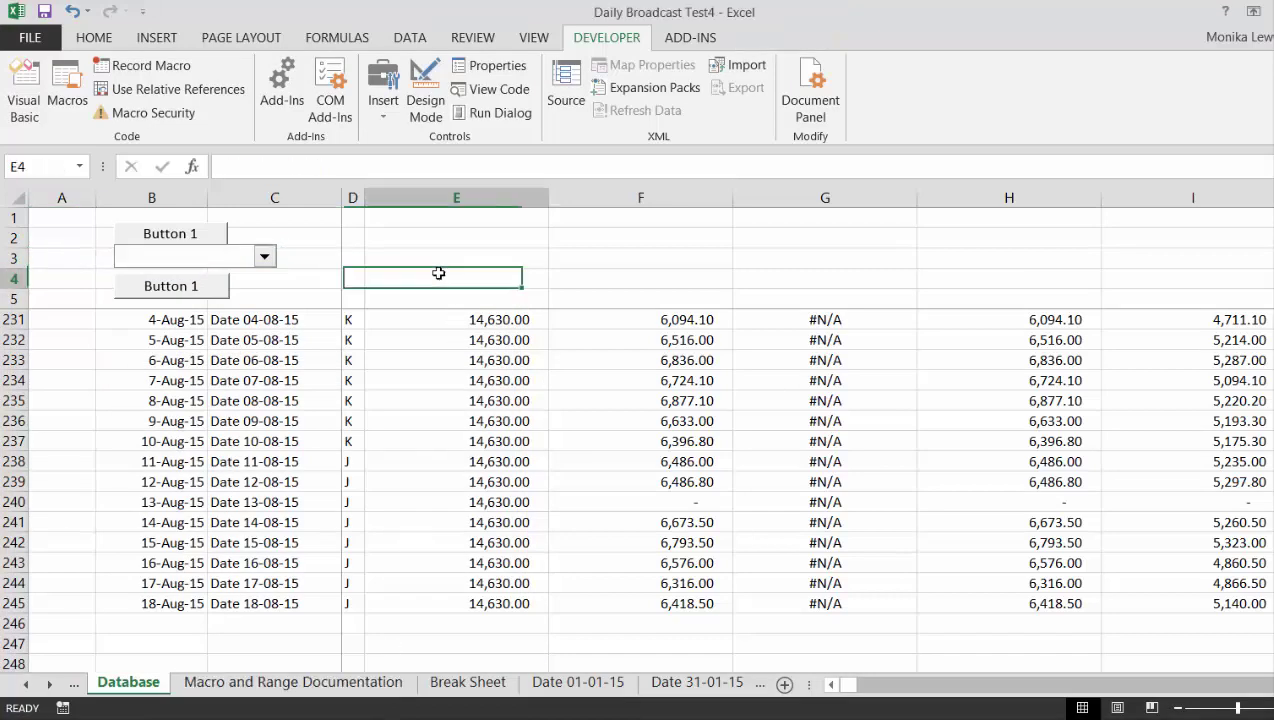
pyautogui.click(264, 257)
pyautogui.click(190, 333)
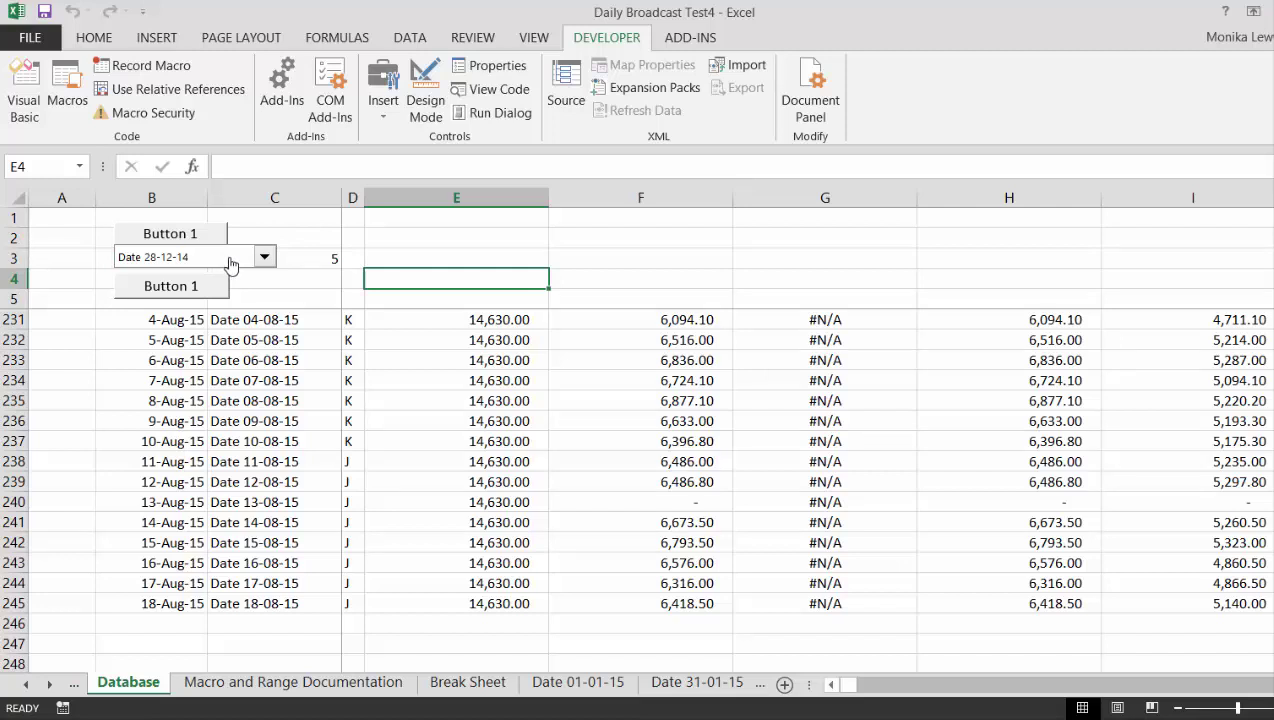
# Step: Choose Date 24-03-15 from the combo box list
pyautogui.click(265, 258)
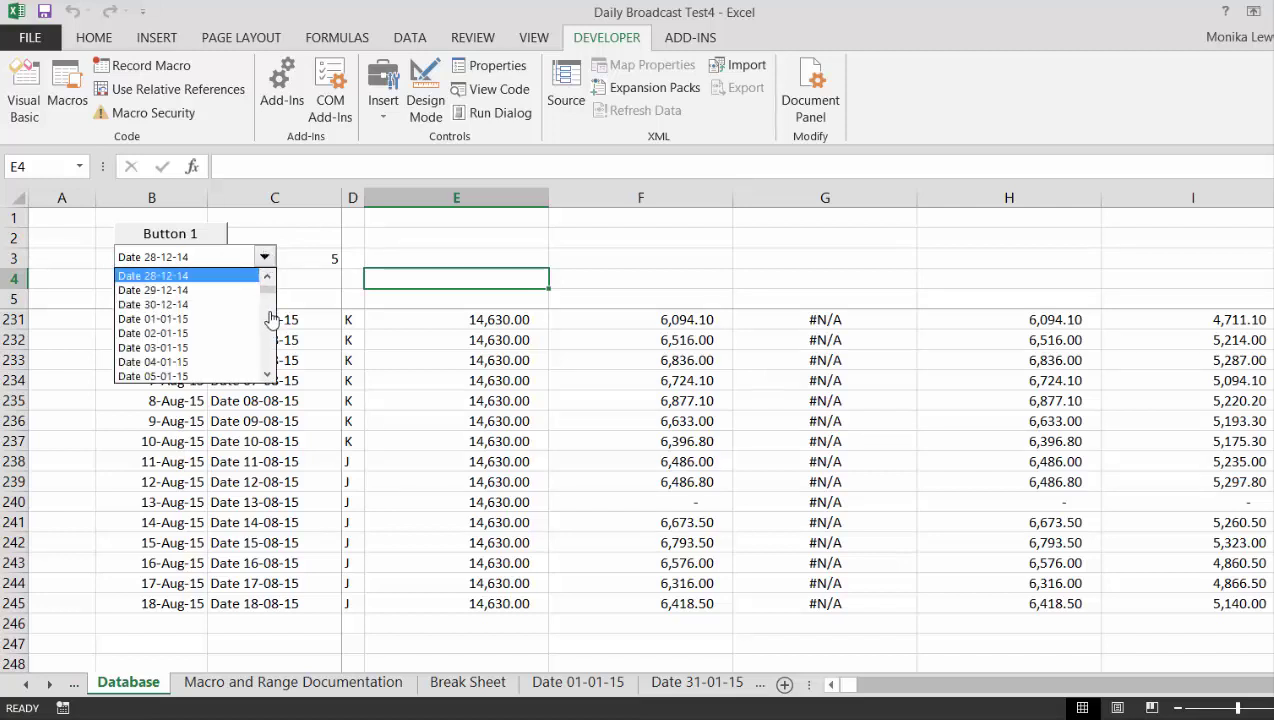
pyautogui.moveTo(268, 290); pyautogui.dragTo(258, 337)
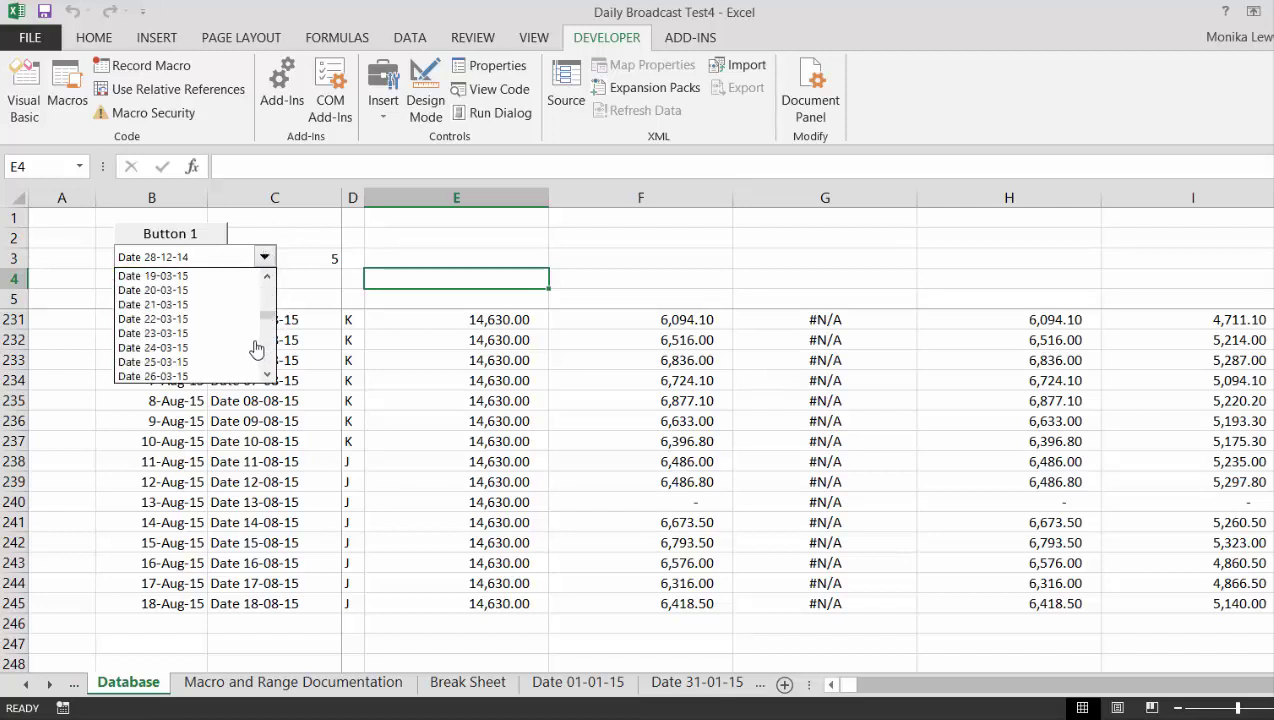
pyautogui.click(175, 345)
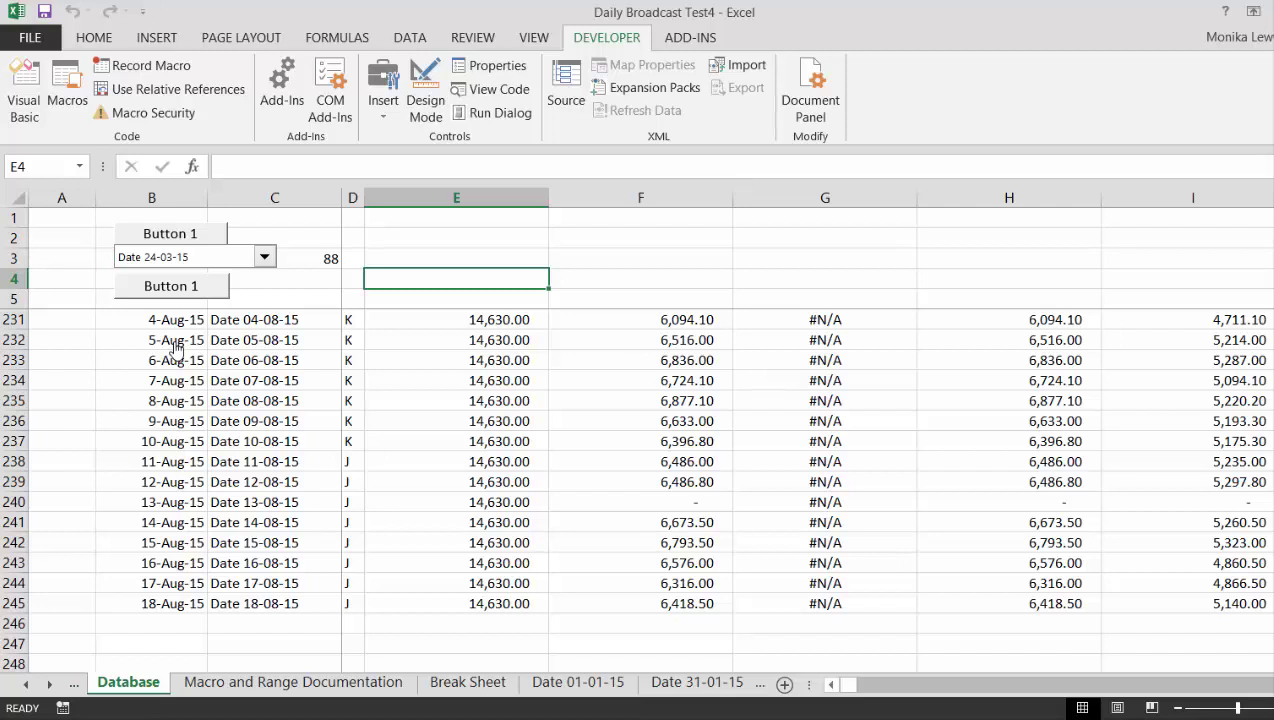
# Step: Enter =INDEX(C11:C245,C3) in cell E3 to return the sheet name chosen in the combo box
pyautogui.press('Up')
pyautogui.press('Left')
pyautogui.press('Left')
pyautogui.press('Left')
pyautogui.press('Right')
pyautogui.press('Right')
pyautogui.press('Right')
pyautogui.write('=in')
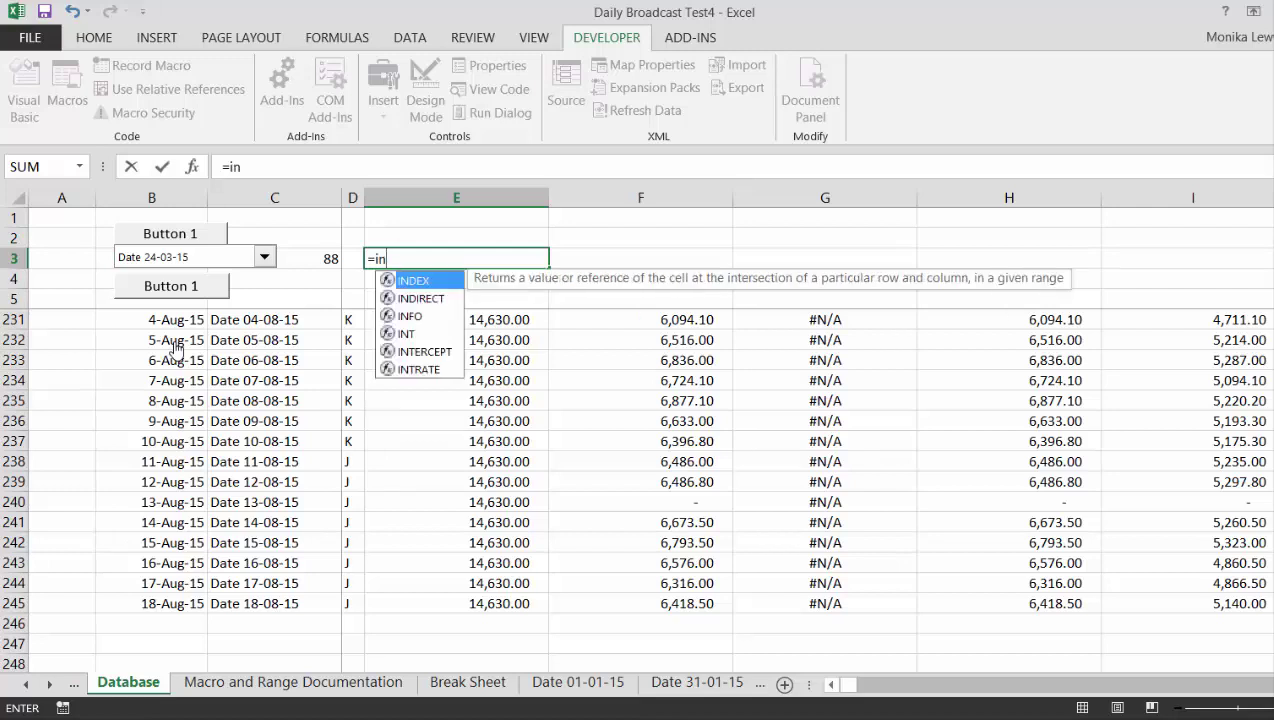
pyautogui.press('Escape')
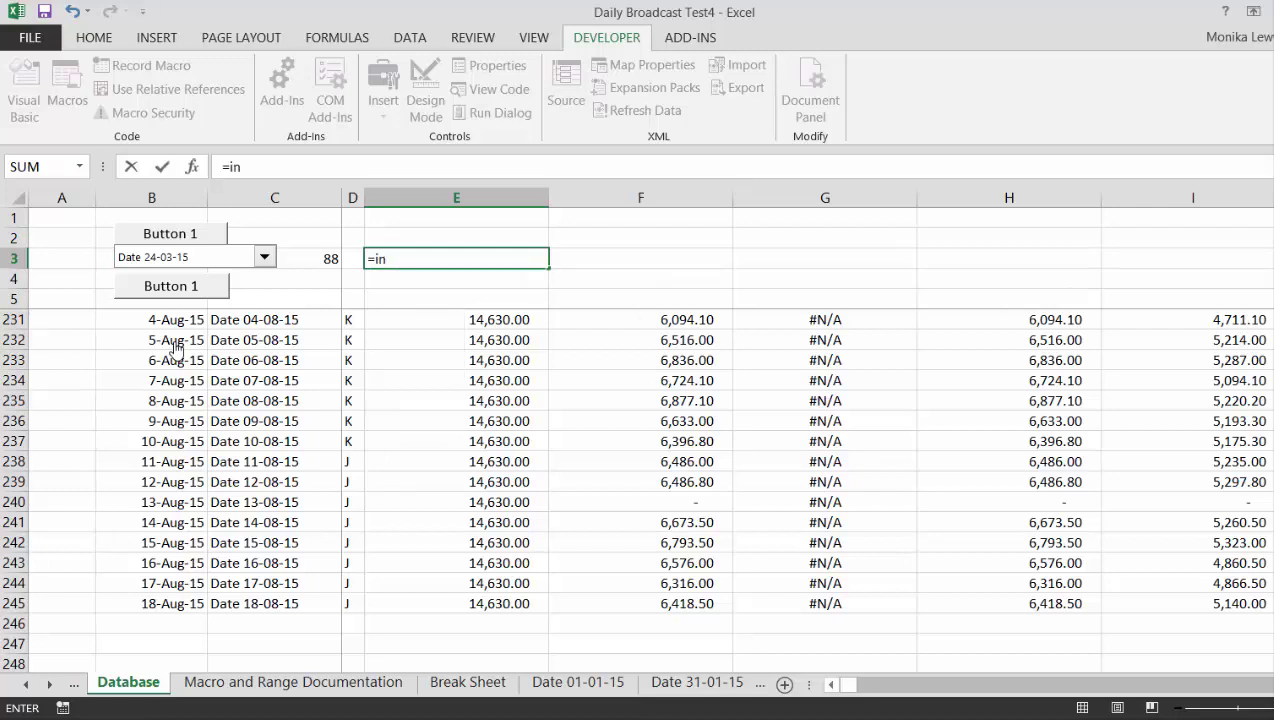
pyautogui.press('Tab')
pyautogui.press('Left')
pyautogui.press('F2')
pyautogui.press('BackSpace')
pyautogui.write('n')
pyautogui.press('Tab')
pyautogui.press('Left')
pyautogui.press('Left')
pyautogui.press('Down')
pyautogui.press('Down')
pyautogui.press('Down')
pyautogui.press('Down')
pyautogui.press('Down')
pyautogui.press('Down')
pyautogui.press('Down')
pyautogui.press('Down')
pyautogui.hotkey('ctrl', 'shift', 'Down')
pyautogui.write(',')
pyautogui.press('Left')
pyautogui.press('Left')
pyautogui.press('Return')
pyautogui.press('Up')
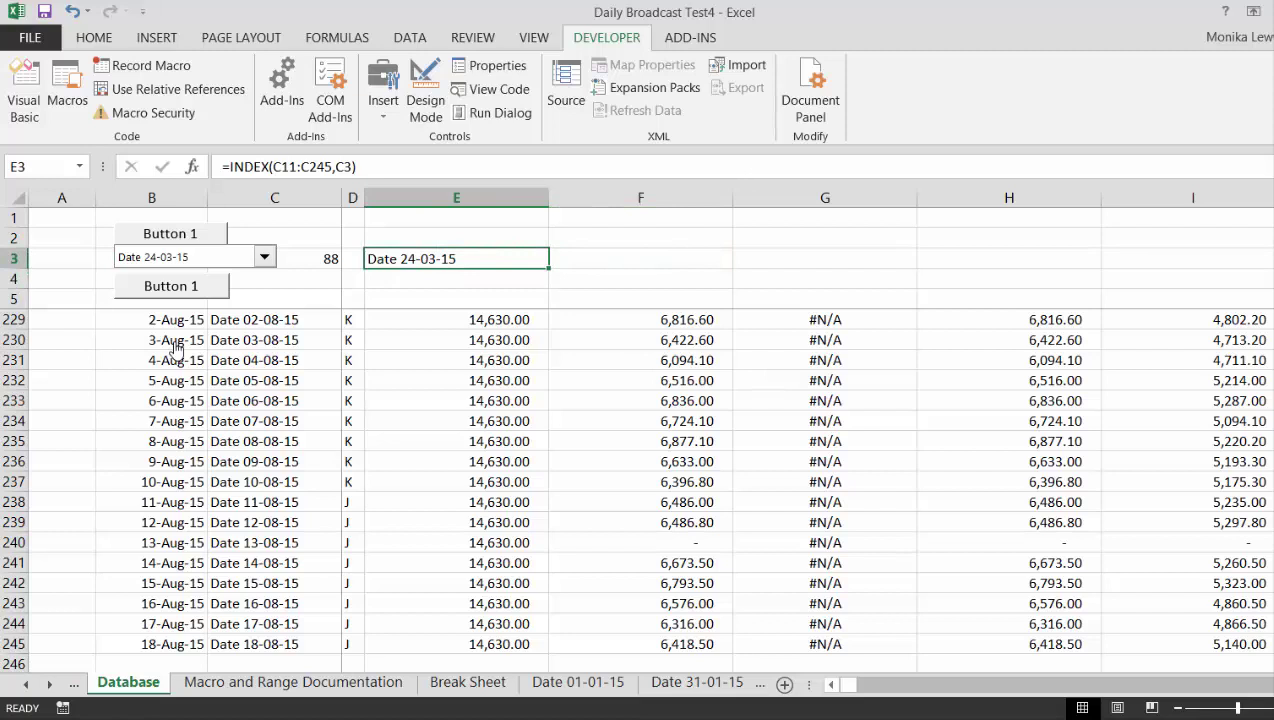
# Step: Assign a new DropDown4_Change macro to the combo box and start a sheets( statement inside it
pyautogui.rightClick(178, 253)
pyautogui.click(226, 404)
pyautogui.click(427, 255)
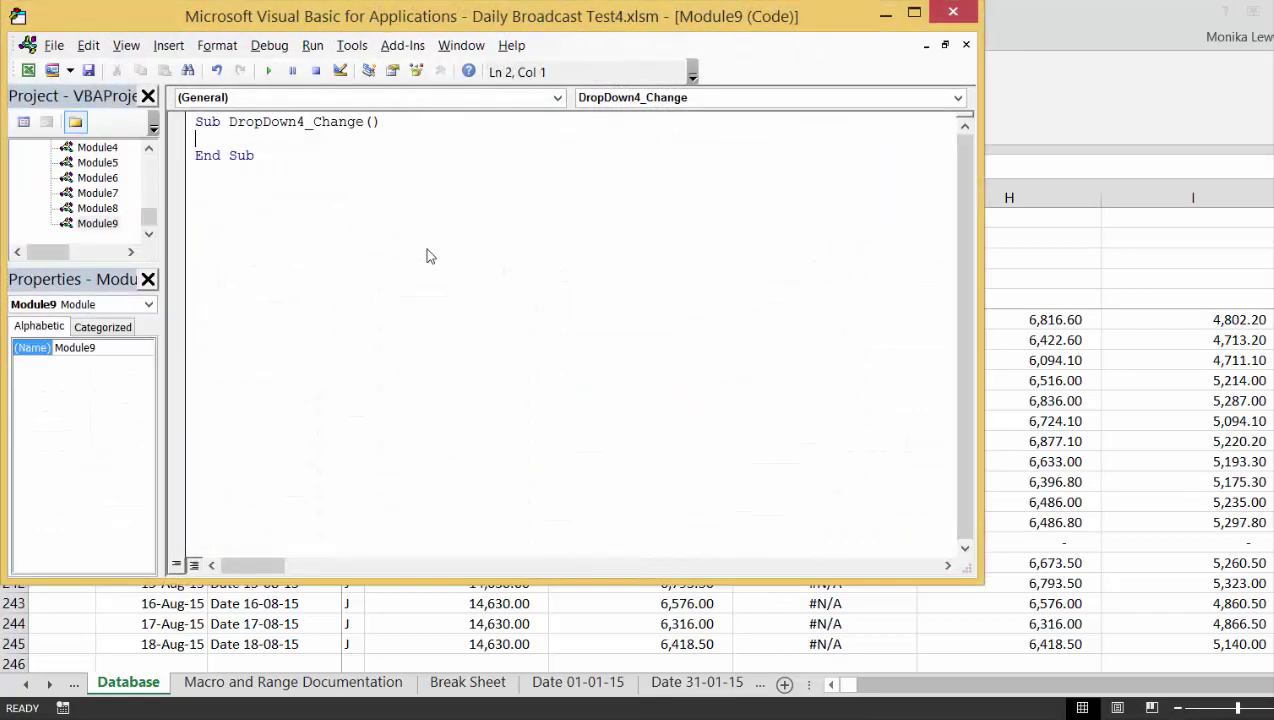
pyautogui.press('Return')
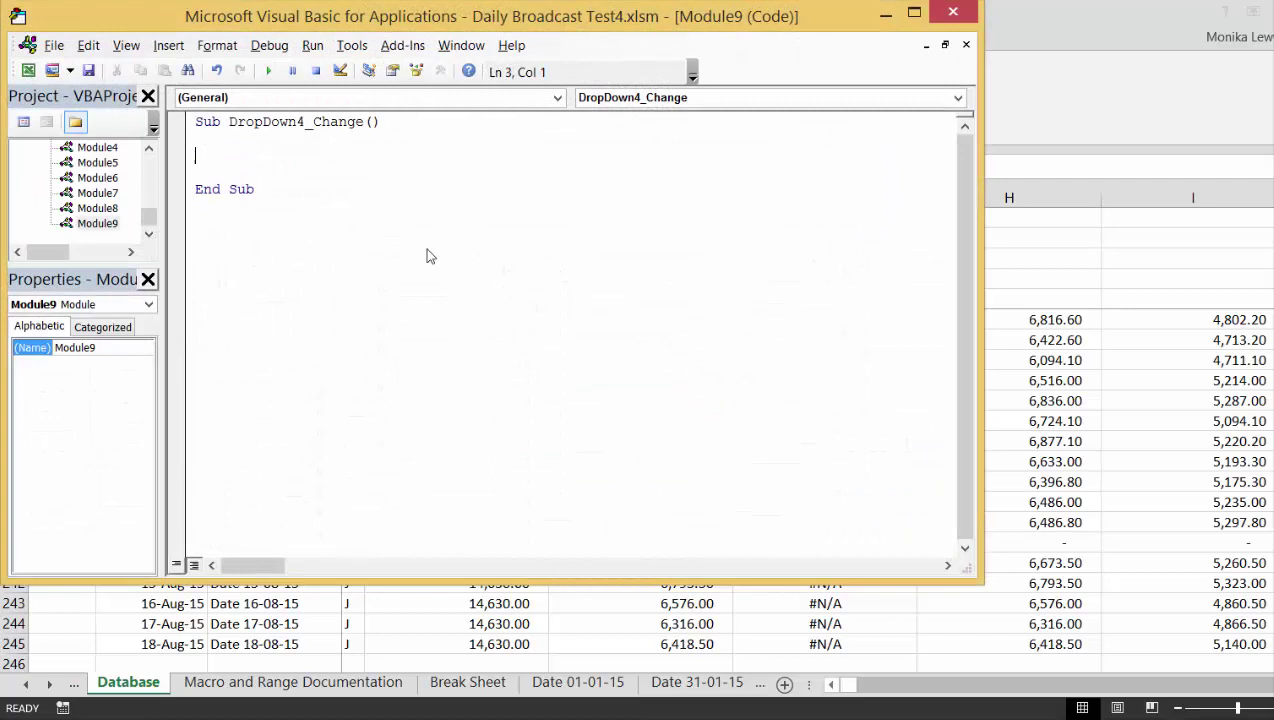
pyautogui.write('sheets')
pyautogui.write('(')
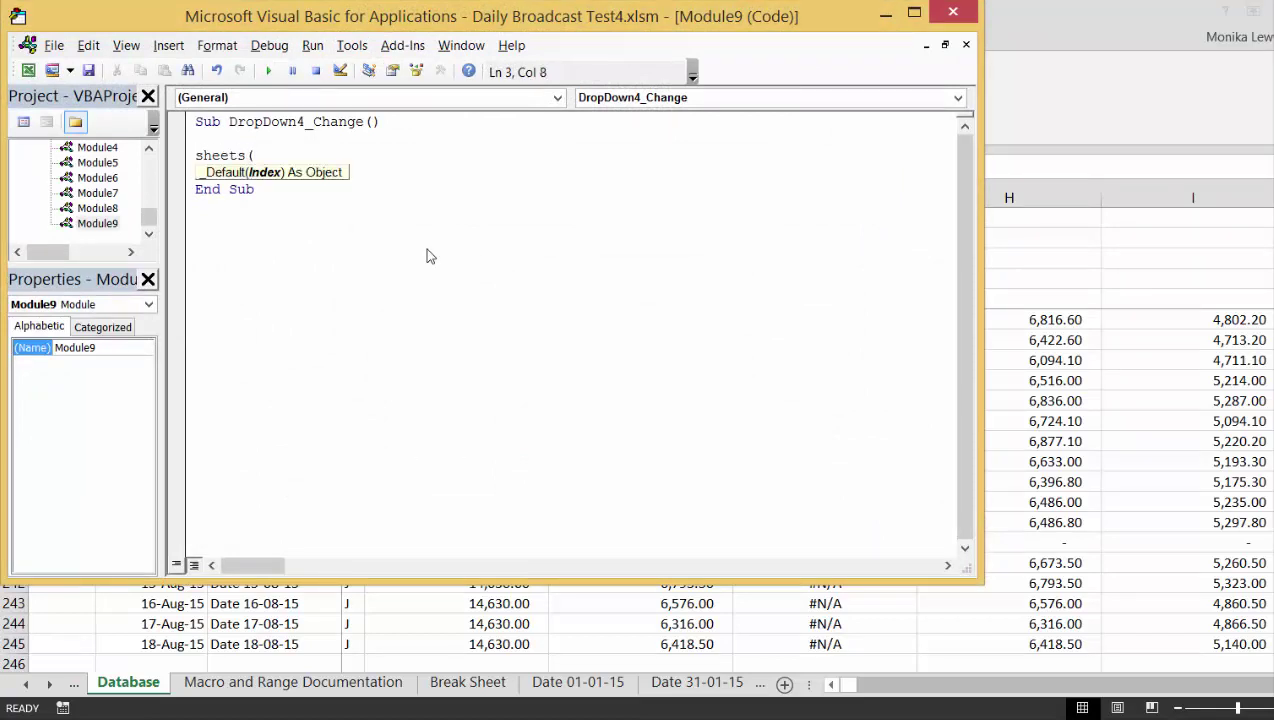
# Step: Name cell E3 on the Database sheet gotosheet
pyautogui.click(884, 18)
pyautogui.click(377, 257)
pyautogui.click(51, 162)
pyautogui.write('got')
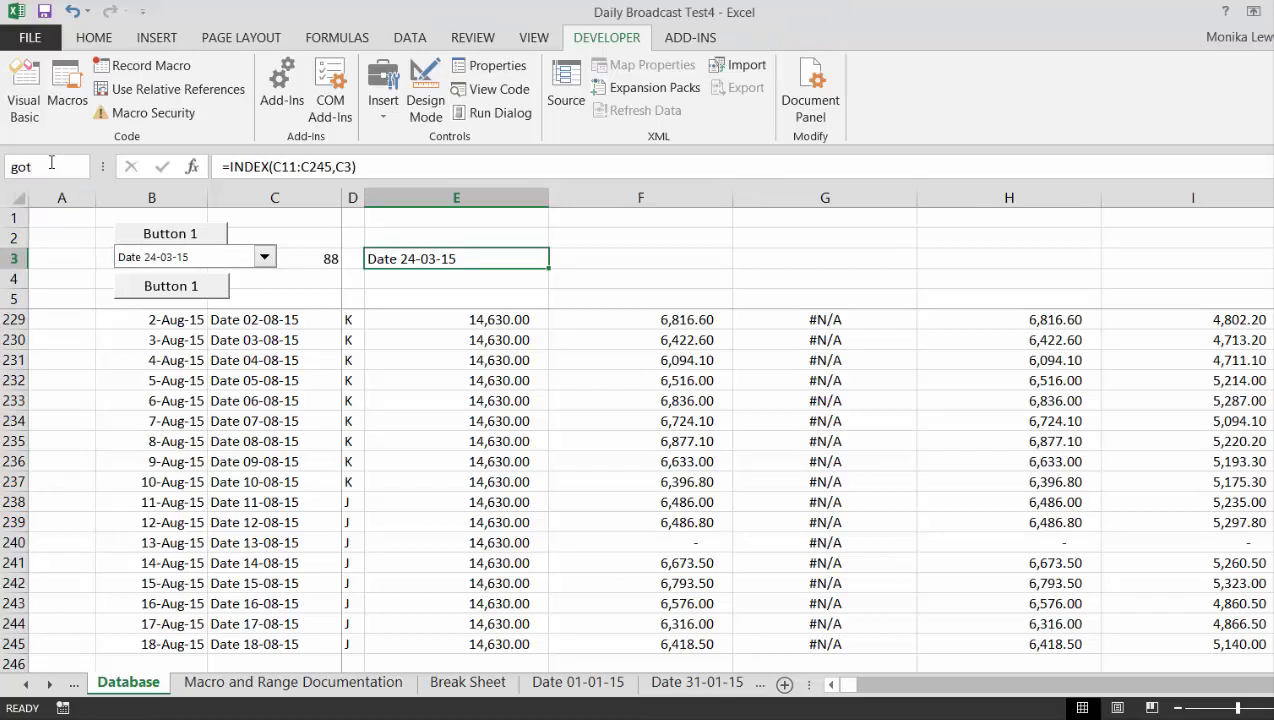
pyautogui.write('osheet1')
pyautogui.press('Return')
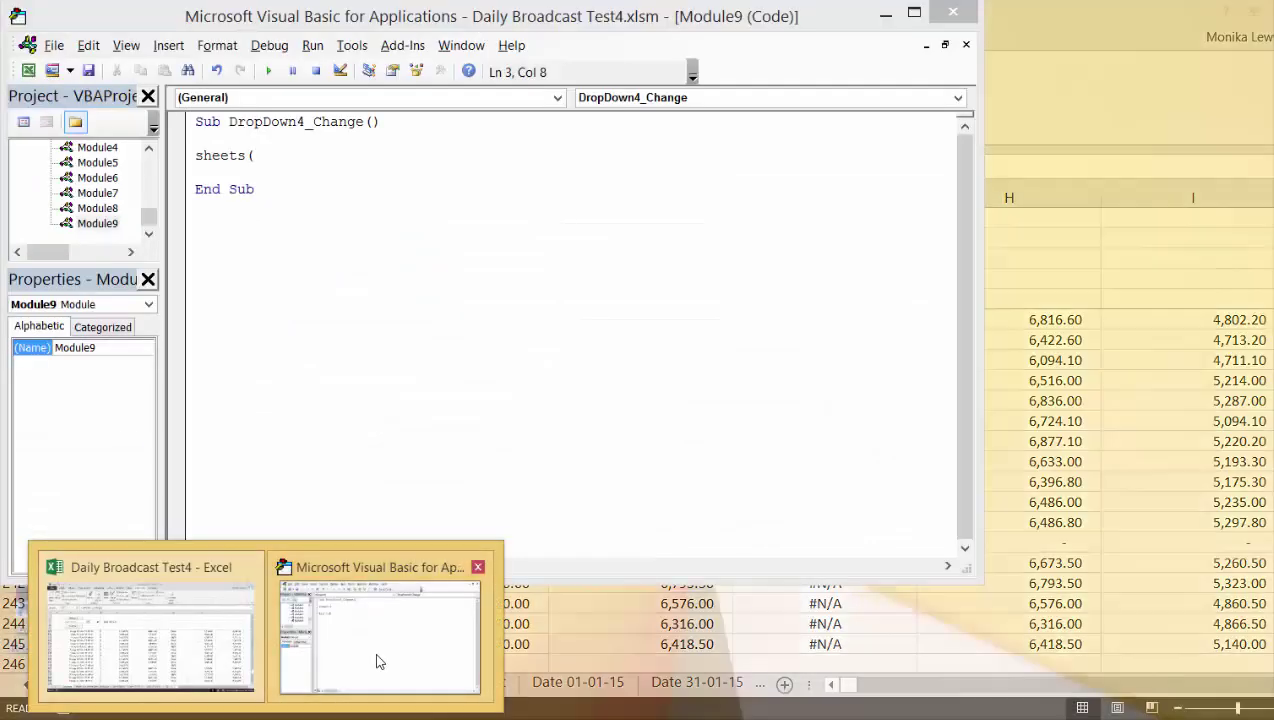
# Step: Complete the macro statement as Sheets(Range("gotosheet")).Select and return to the Database sheet
pyautogui.click(378, 655)
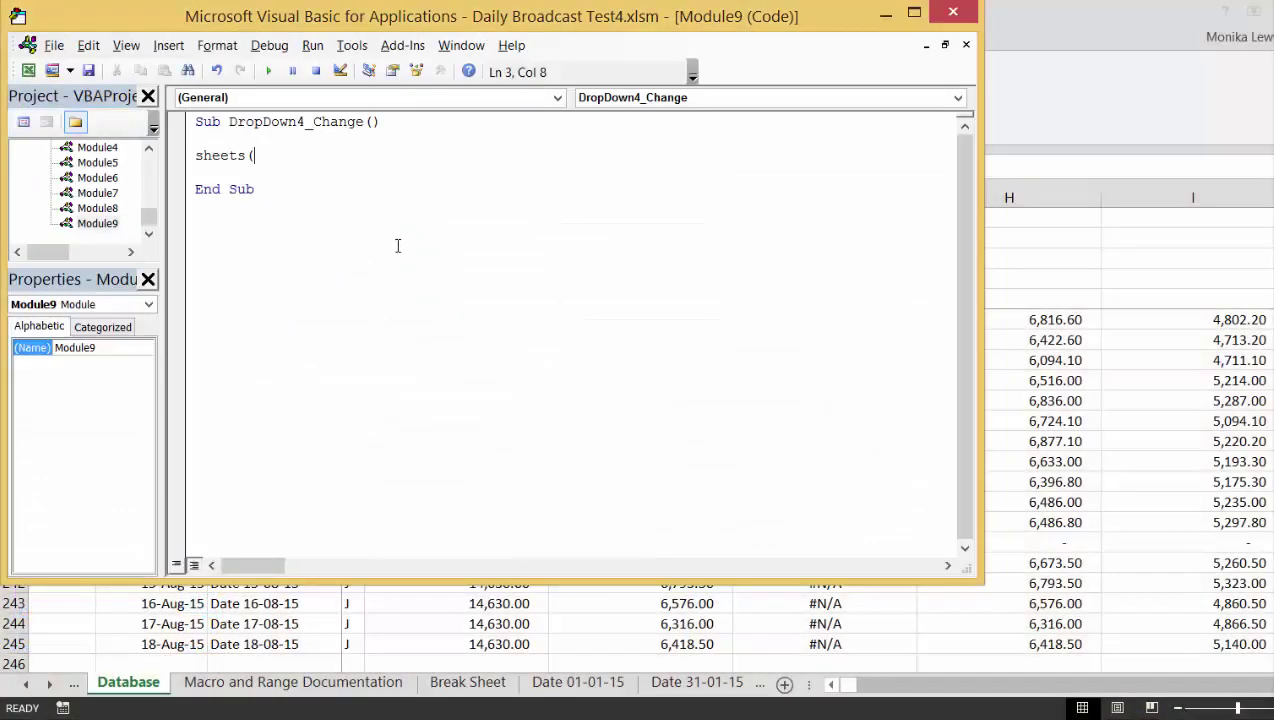
pyautogui.write('"')
pyautogui.write('range(')
pyautogui.write('"got')
pyautogui.write('osheet"')
pyautogui.write('))')
pyautogui.write('.sele')
pyautogui.write('ct')
pyautogui.press('Return')
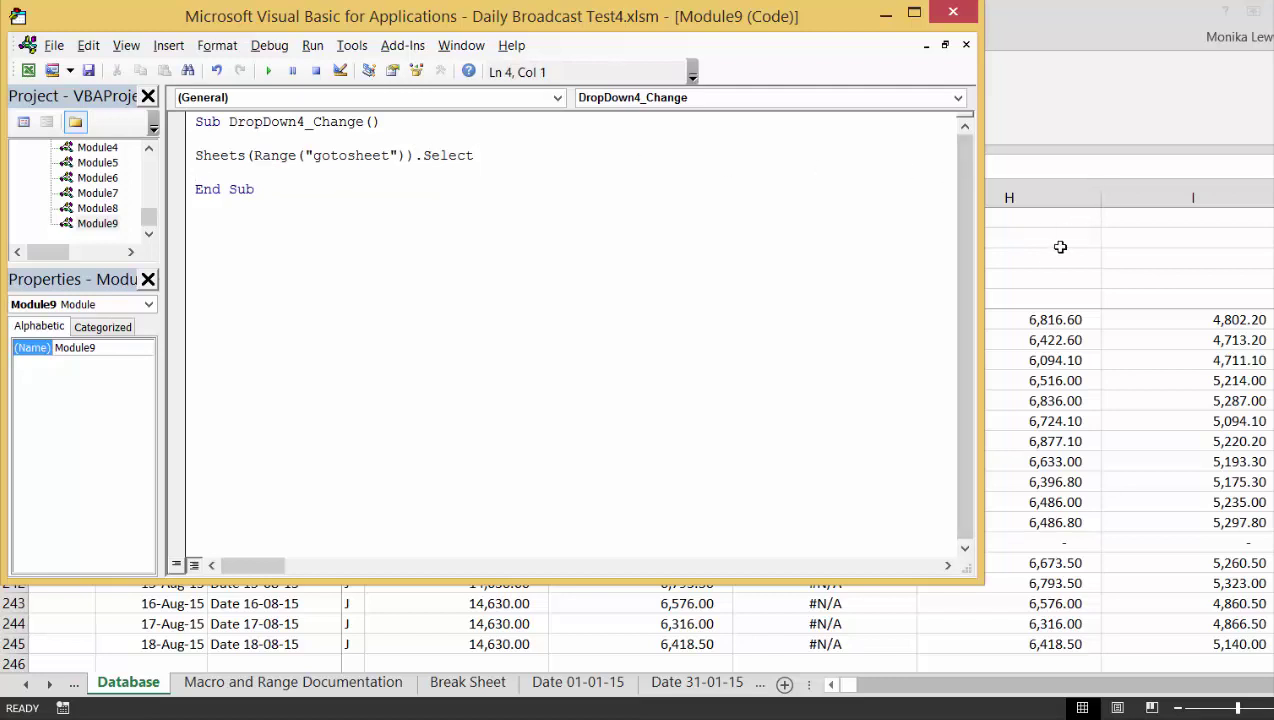
pyautogui.click(1055, 255)
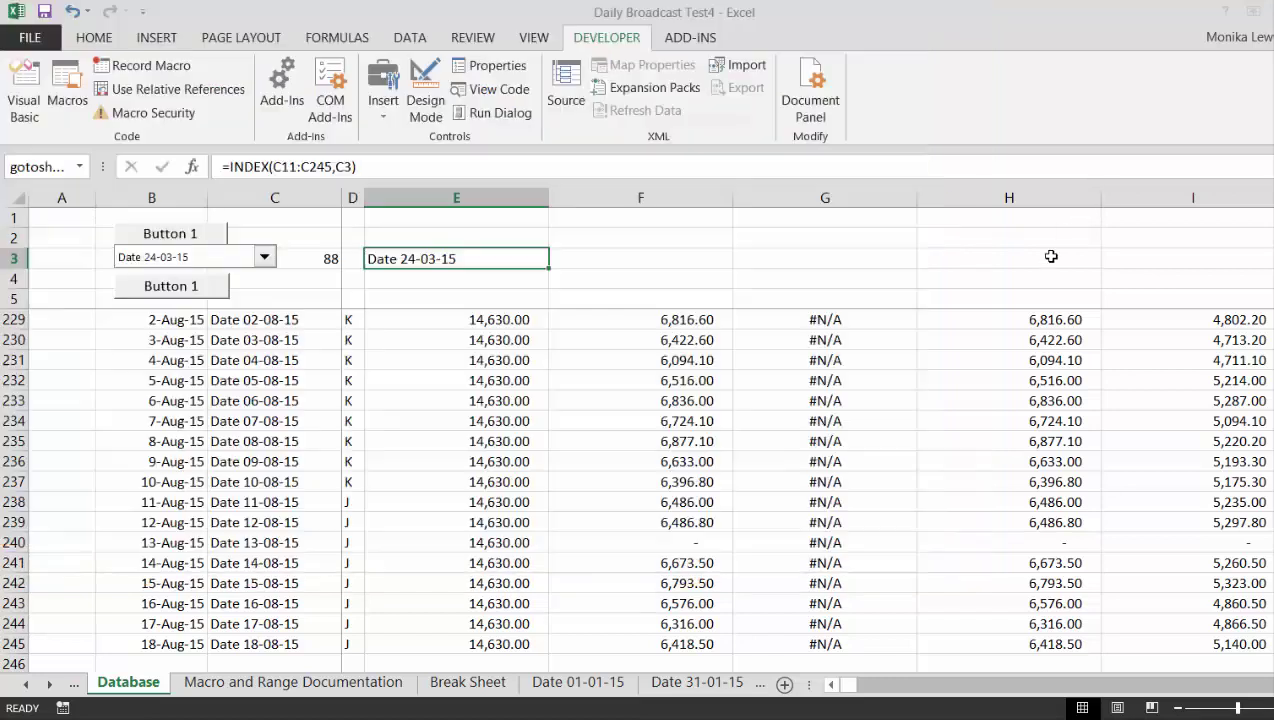
# Step: Choose another date in the combo box to test its macro, and open the macro in the debugger
pyautogui.click(265, 257)
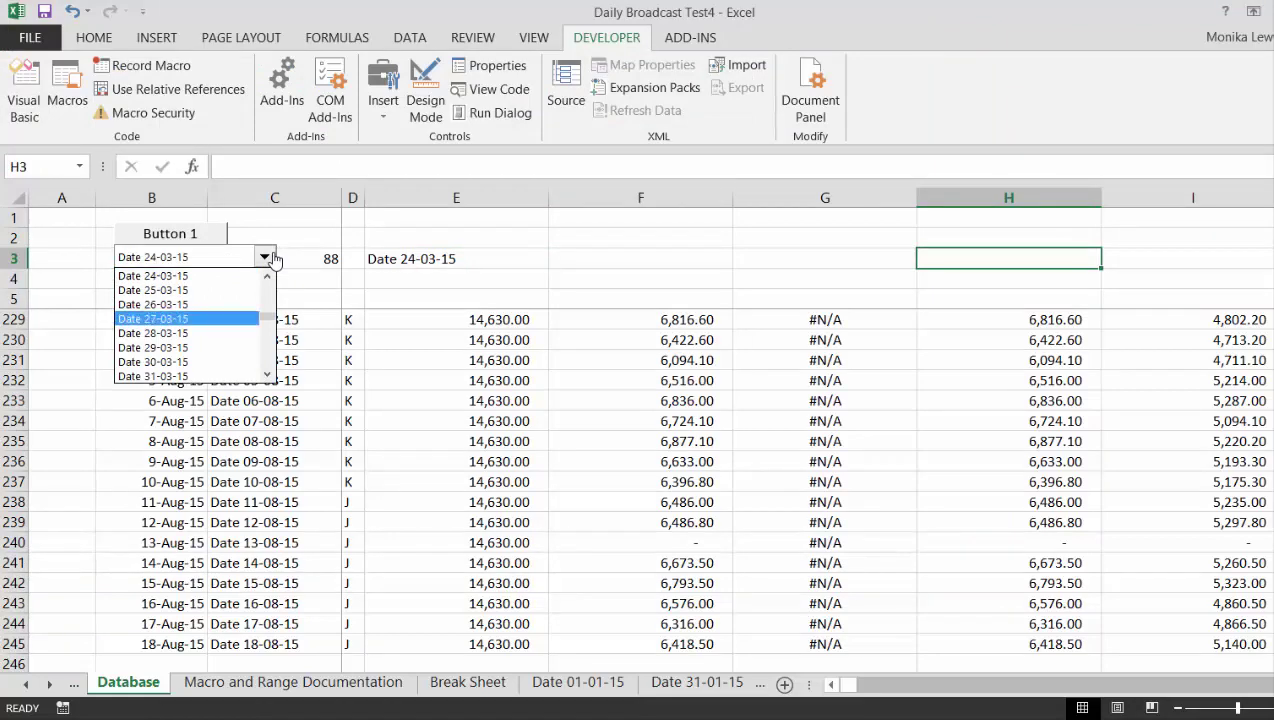
pyautogui.click(125, 318)
pyautogui.press('Return')
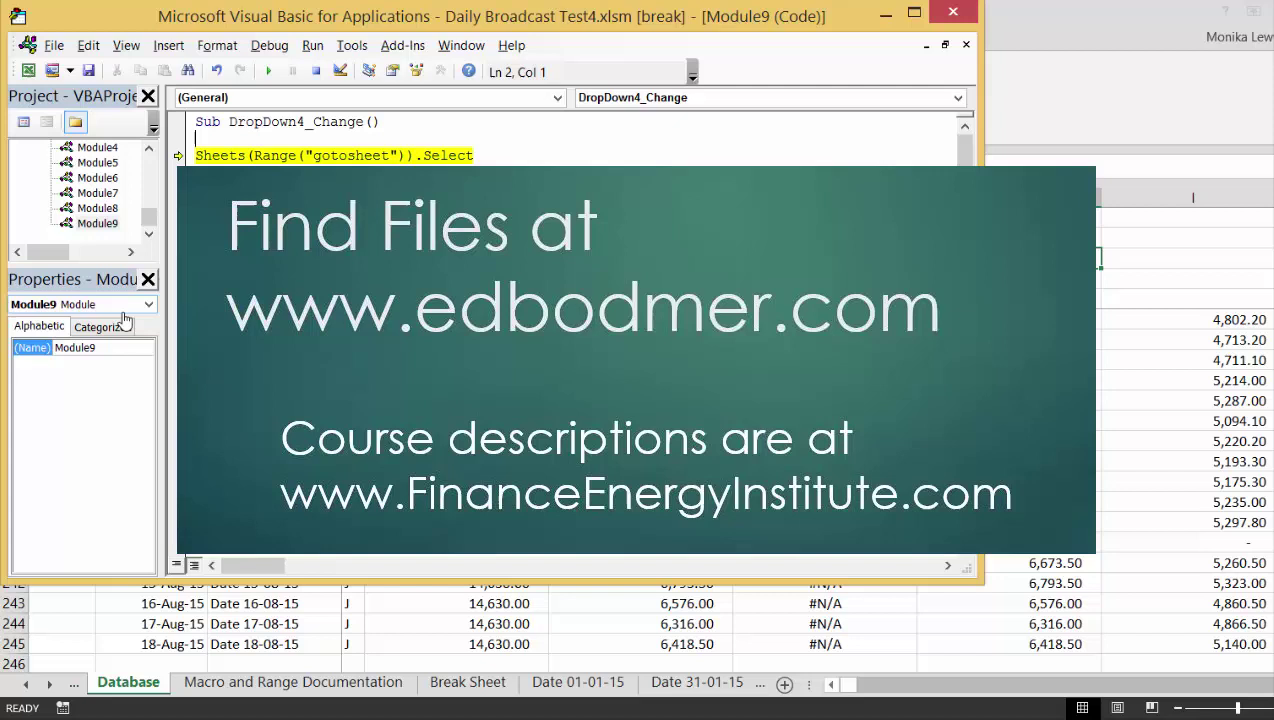
# Step: Copy the Range("gotosheet") expression onto a new line above the Sheets statement
pyautogui.press('Return')
pyautogui.press('Return')
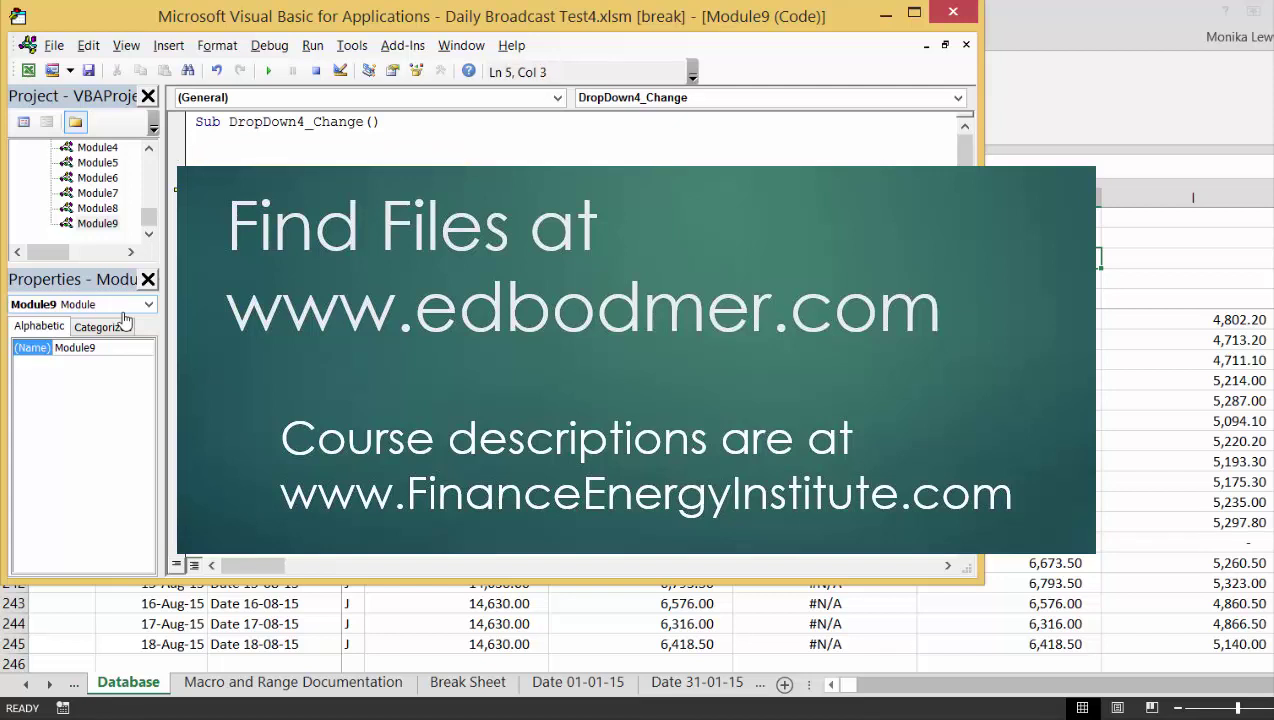
pyautogui.hotkey('shift', 'Right')
pyautogui.hotkey('shift', 'Right')
pyautogui.hotkey('shift', 'Right')
pyautogui.hotkey('shift', 'Right')
pyautogui.hotkey('shift', 'Right')
pyautogui.hotkey('shift', 'Right')
pyautogui.hotkey('shift', 'Right')
pyautogui.hotkey('shift', 'Right')
pyautogui.hotkey('shift', 'Right')
pyautogui.hotkey('shift', 'Right')
pyautogui.hotkey('shift', 'Right')
pyautogui.hotkey('shift', 'Right')
pyautogui.hotkey('shift', 'Right')
pyautogui.hotkey('shift', 'Right')
pyautogui.hotkey('shift', 'Right')
pyautogui.hotkey('shift', 'Right')
pyautogui.hotkey('shift', 'Right')
pyautogui.hotkey('ctrl', 'c')
pyautogui.press('Up')
pyautogui.press('Up')
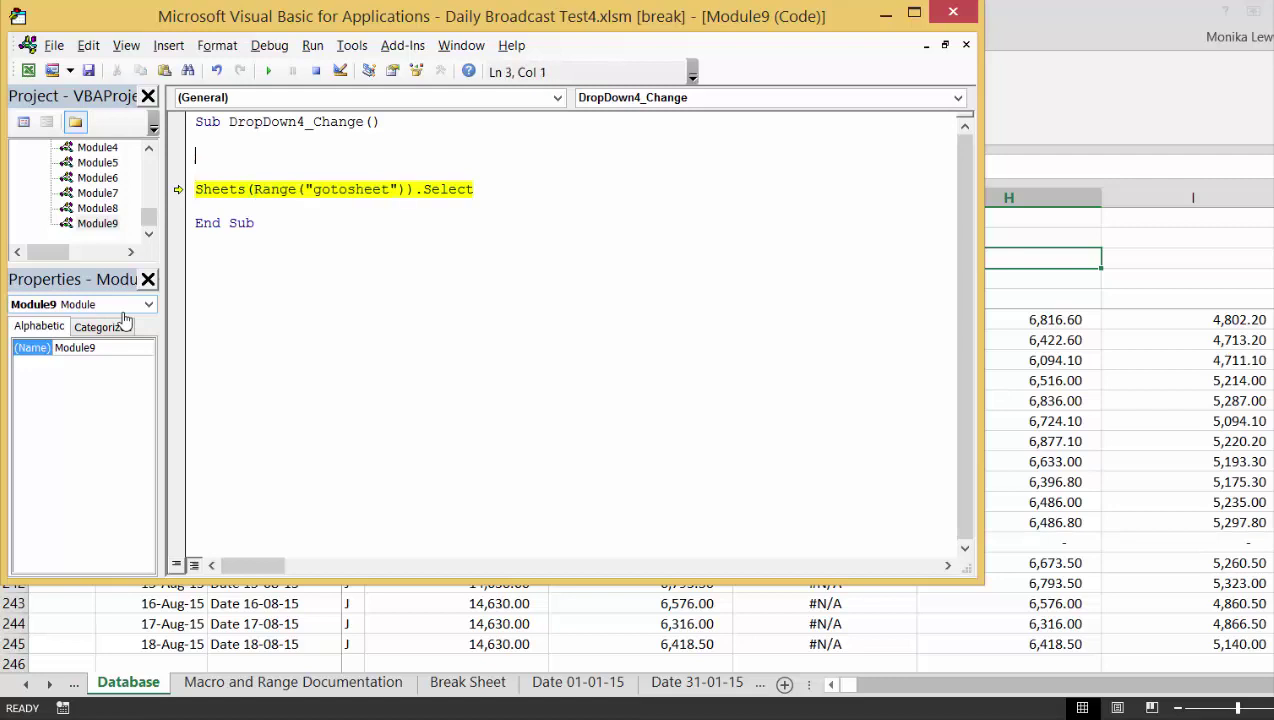
pyautogui.hotkey('ctrl', 'v')
# Step: Turn the copied expression into the assignment temp_name = Range("gotosheet")
pyautogui.press('Left')
pyautogui.press('Left')
pyautogui.press('Left')
pyautogui.press('Left')
pyautogui.press('Left')
pyautogui.press('Left')
pyautogui.press('Left')
pyautogui.press('Left')
pyautogui.press('Left')
pyautogui.press('Left')
pyautogui.press('Left')
pyautogui.press('Left')
pyautogui.press('Left')
pyautogui.press('Left')
pyautogui.write('temp_nam')
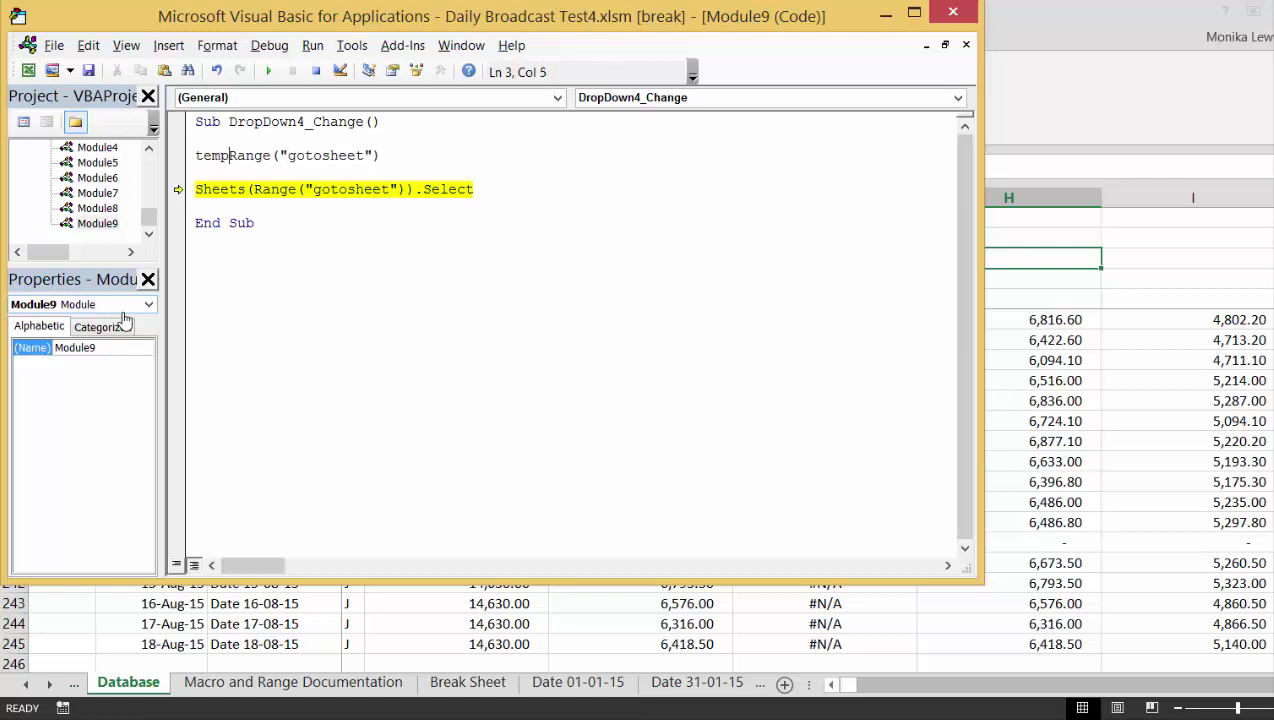
pyautogui.write('e ')
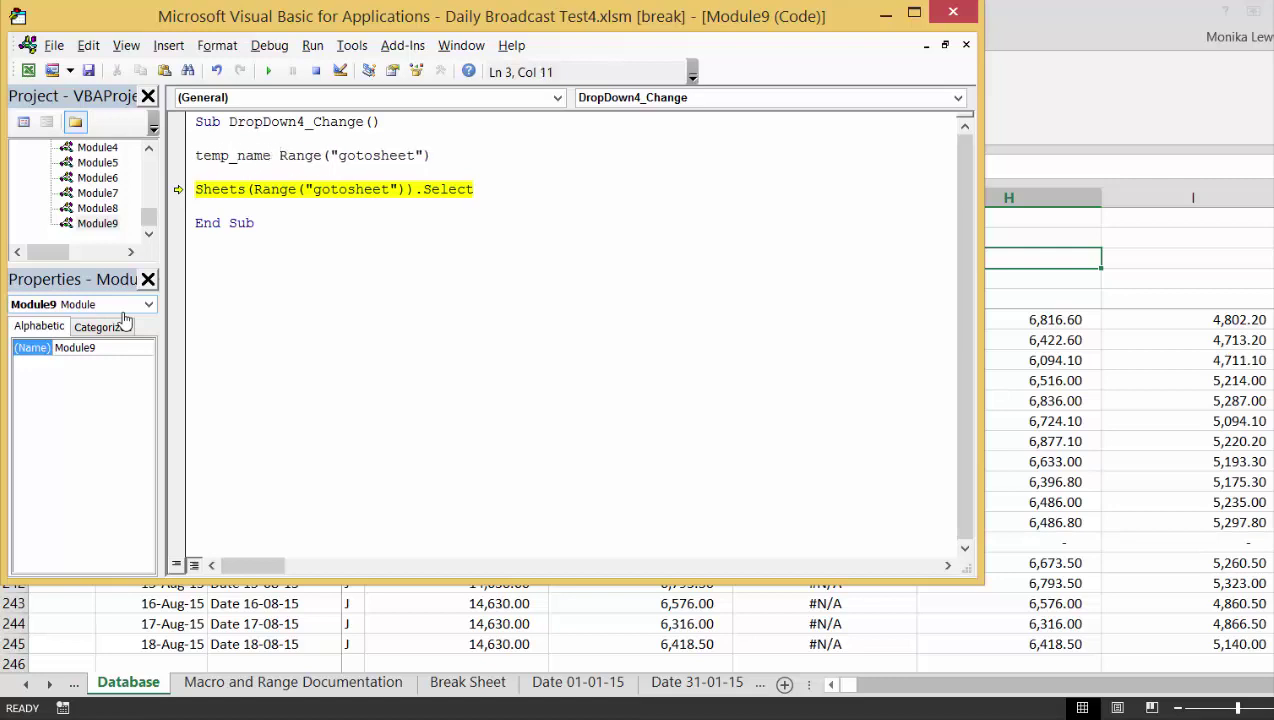
pyautogui.write('=')
# Step: Replace the Range("gotosheet") argument in the Sheets statement with temp_name, giving Sheets(temp_name).Select
pyautogui.press('Down')
pyautogui.press('Down')
pyautogui.press('Right')
pyautogui.press('Right')
pyautogui.press('Right')
pyautogui.press('Right')
pyautogui.press('Right')
pyautogui.press('Right')
pyautogui.press('Right')
pyautogui.press('Right')
pyautogui.press('Right')
pyautogui.press('Right')
pyautogui.press('Right')
pyautogui.press('Right')
pyautogui.press('BackSpace')
pyautogui.press('BackSpace')
pyautogui.press('BackSpace')
pyautogui.press('BackSpace')
pyautogui.press('BackSpace')
pyautogui.press('BackSpace')
pyautogui.press('BackSpace')
pyautogui.press('BackSpace')
pyautogui.press('BackSpace')
pyautogui.press('BackSpace')
pyautogui.press('BackSpace')
pyautogui.press('BackSpace')
pyautogui.press('BackSpace')
pyautogui.press('BackSpace')
pyautogui.press('BackSpace')
pyautogui.press('BackSpace')
pyautogui.press('BackSpace')
pyautogui.press('BackSpace')
pyautogui.write('tem-')
pyautogui.press('BackSpace')
pyautogui.write('p_name')
pyautogui.press('Up')
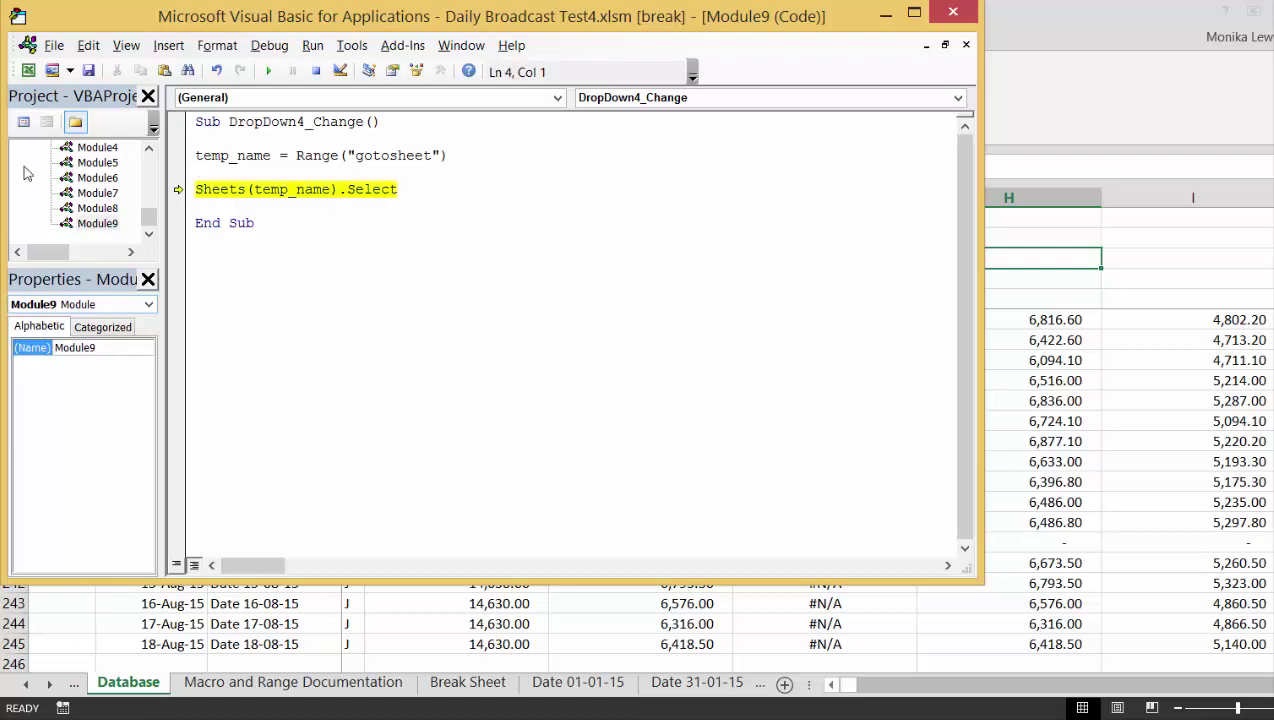
# Step: Run the edited macro, inspect it in the debugger, run it again and end the execution
pyautogui.click(268, 70)
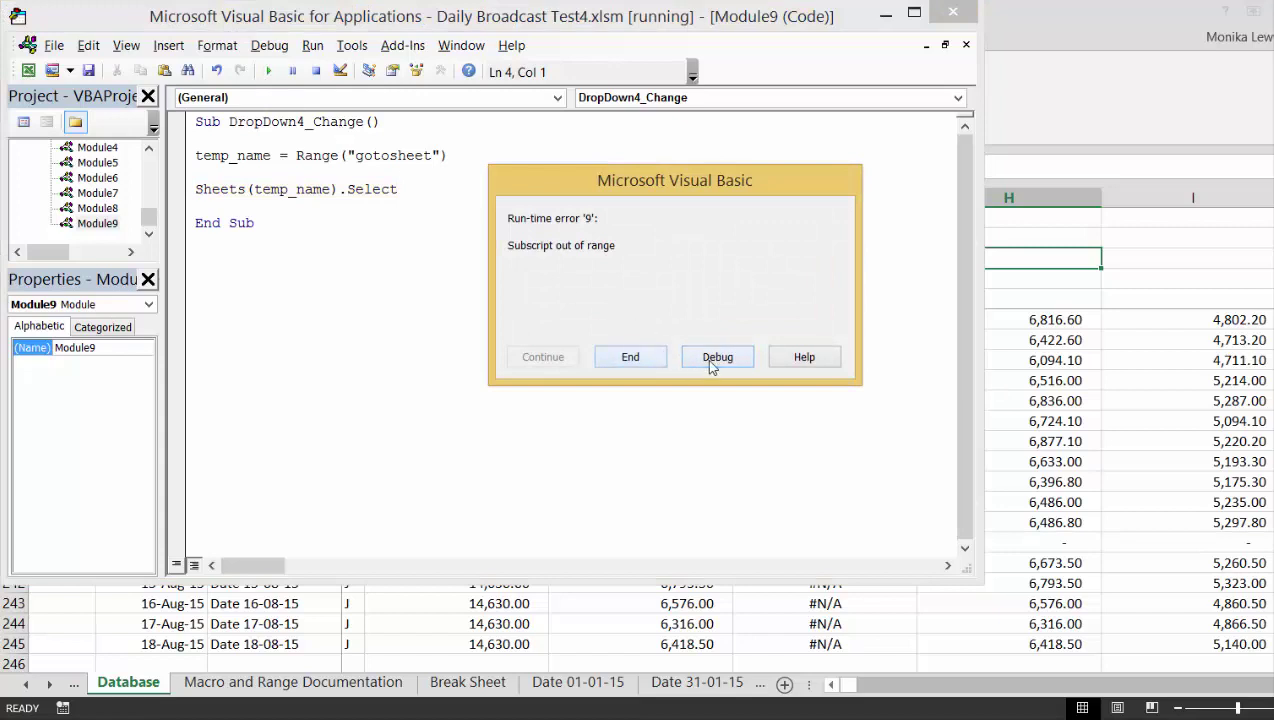
pyautogui.click(711, 362)
pyautogui.click(435, 263)
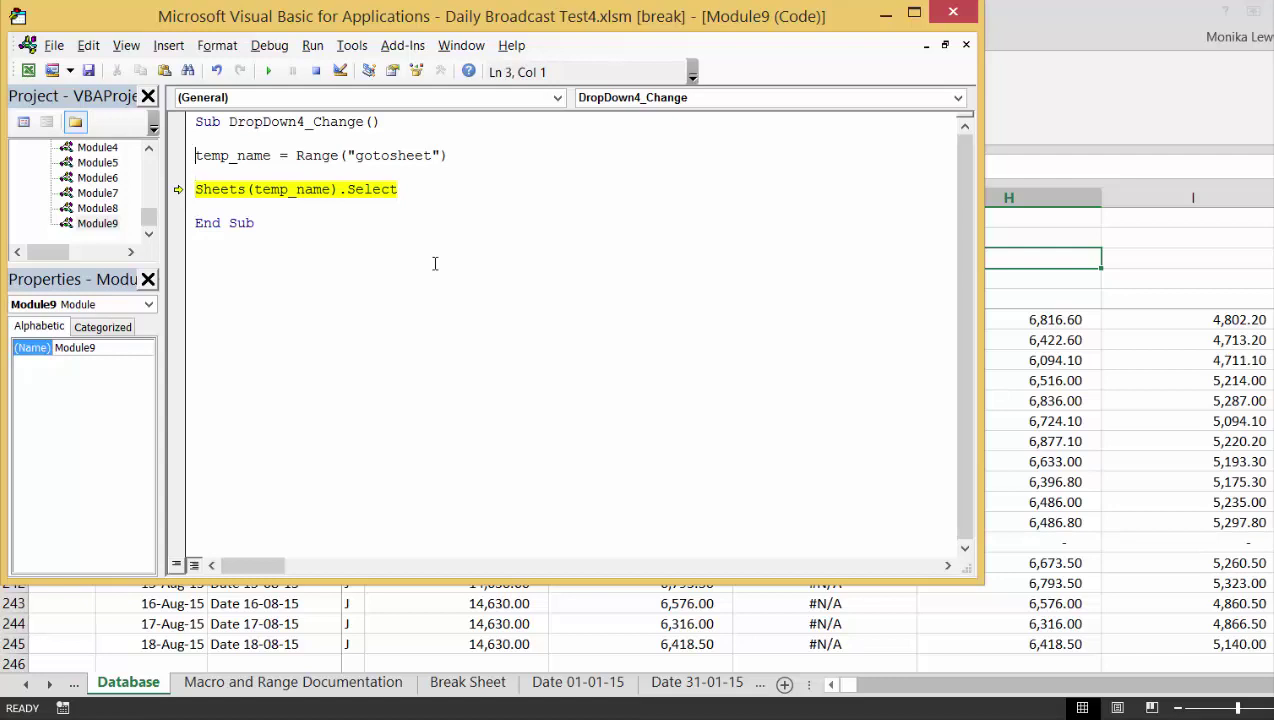
pyautogui.click(268, 70)
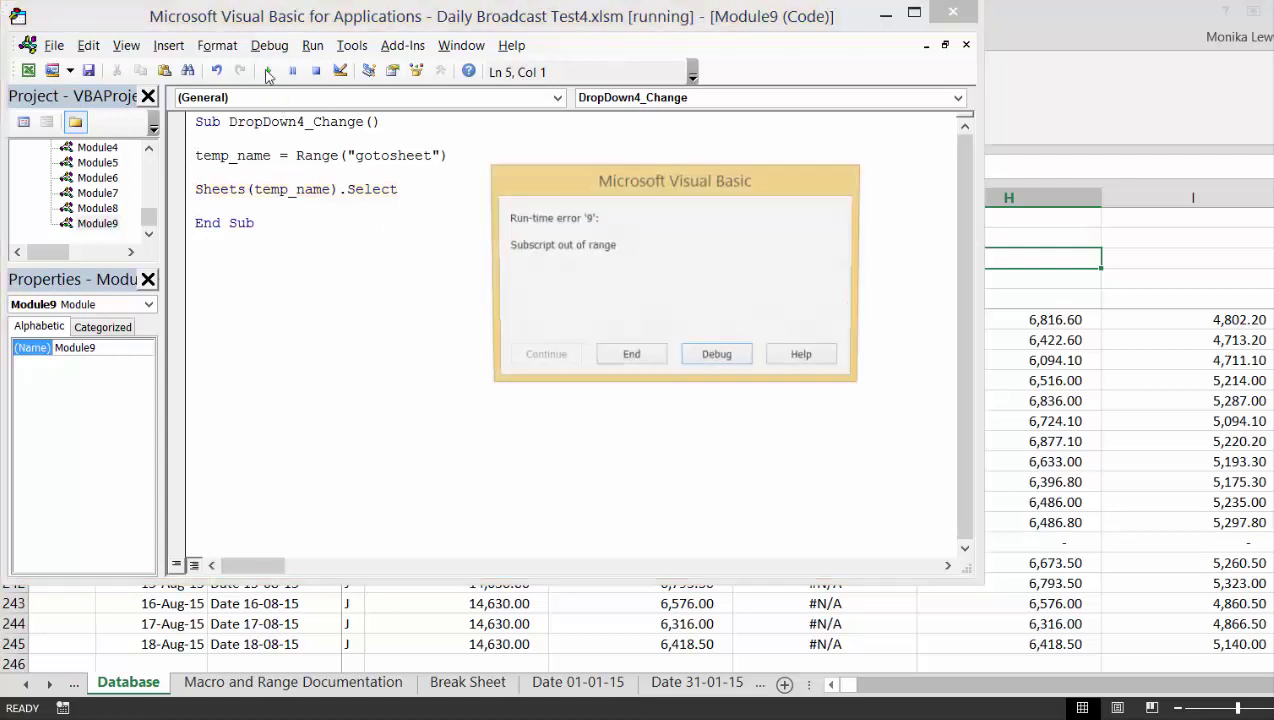
pyautogui.click(621, 355)
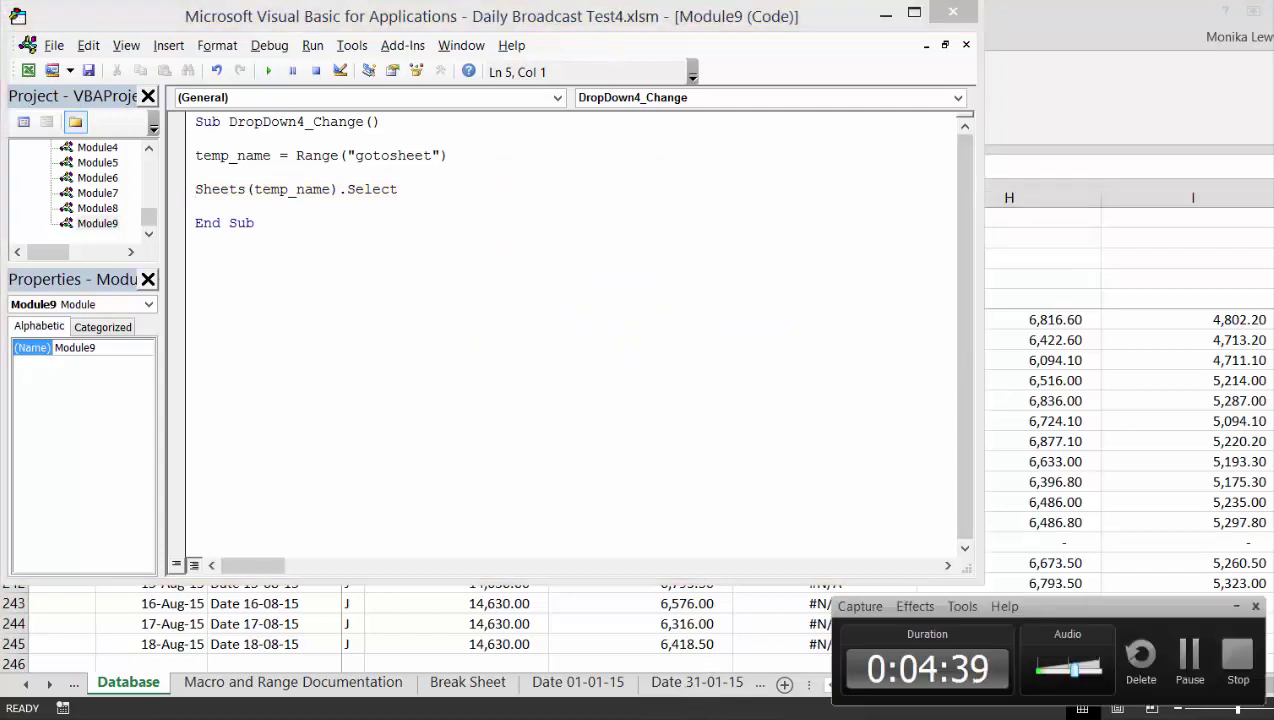
pyautogui.click(1190, 658)
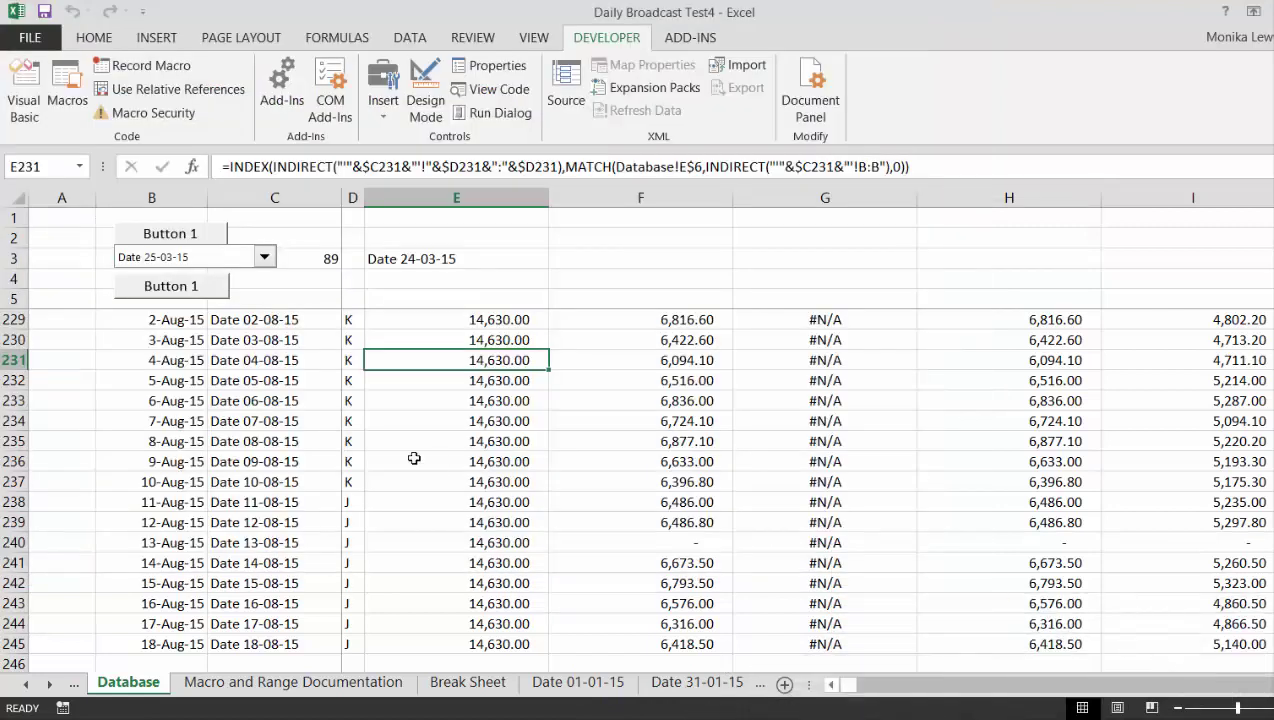
# Step: Choose Date 24-12-14 from the combo box list to test the macro
pyautogui.click(266, 258)
pyautogui.moveTo(268, 320); pyautogui.dragTo(264, 265)
pyautogui.click(186, 277)
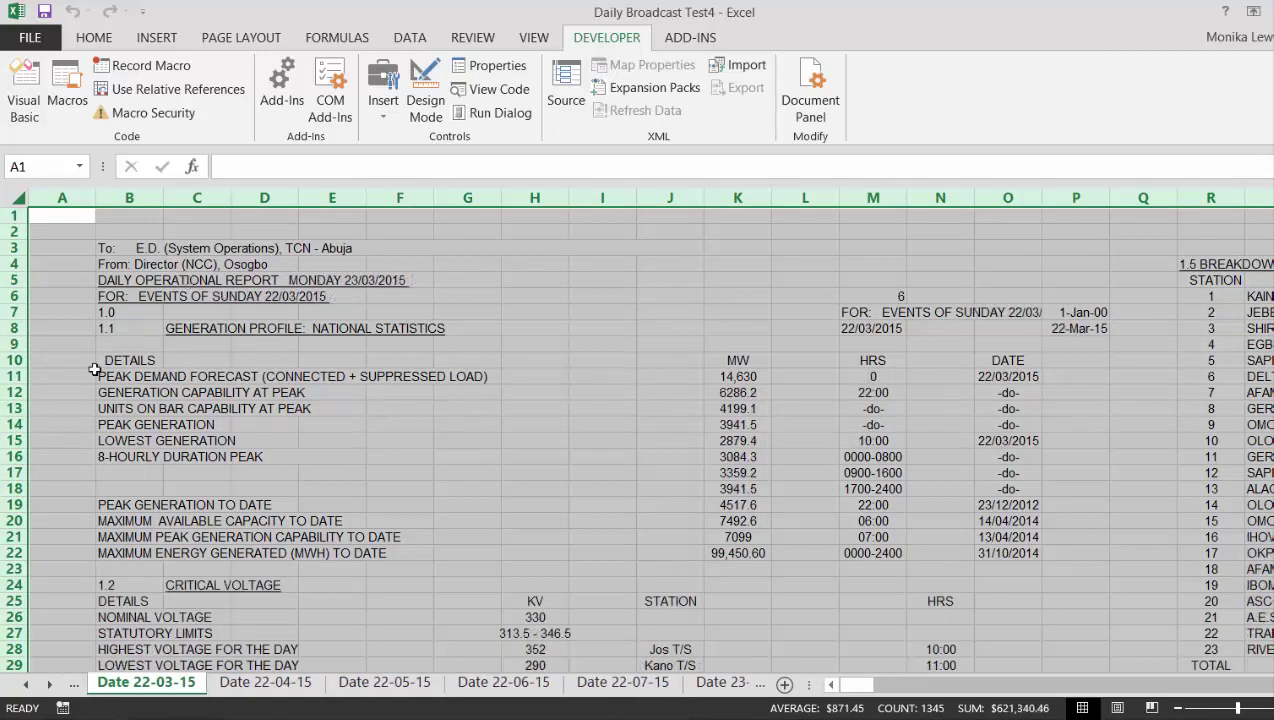
# Step: Return to the Database sheet through the workbook's list of sheets
pyautogui.rightClick(34, 690)
pyautogui.moveTo(342, 572); pyautogui.dragTo(342, 405)
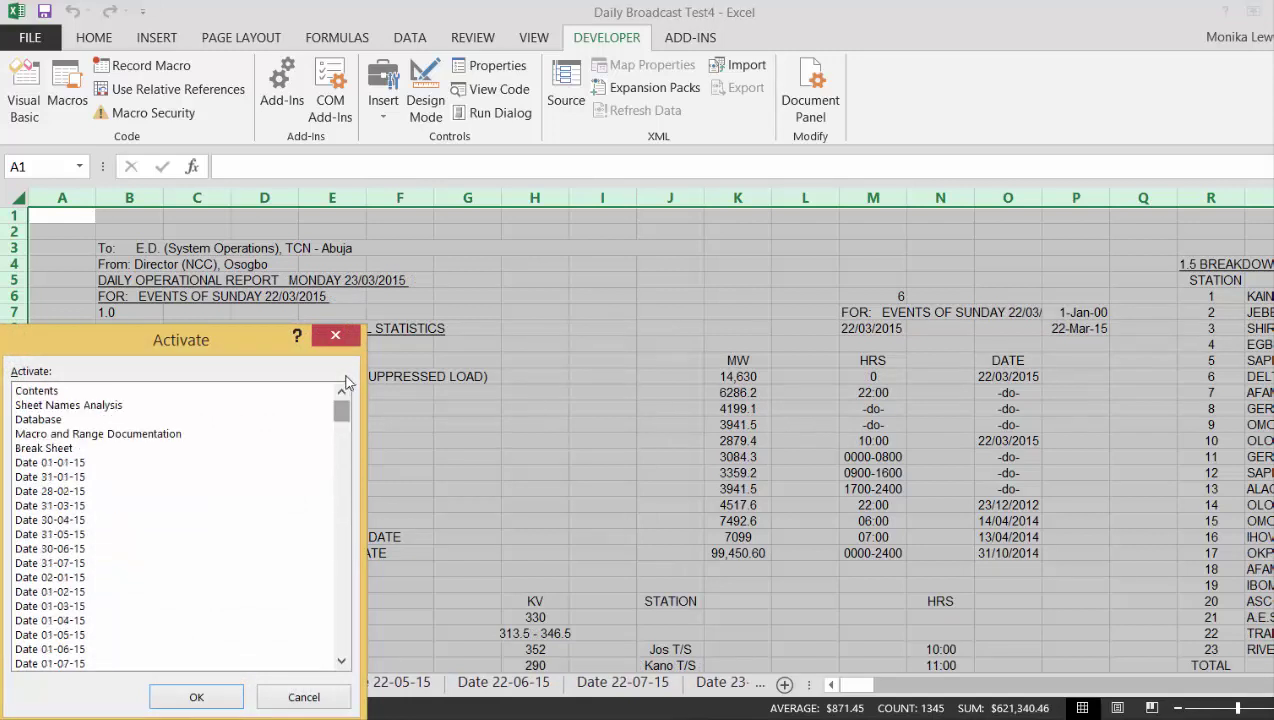
pyautogui.click(48, 420)
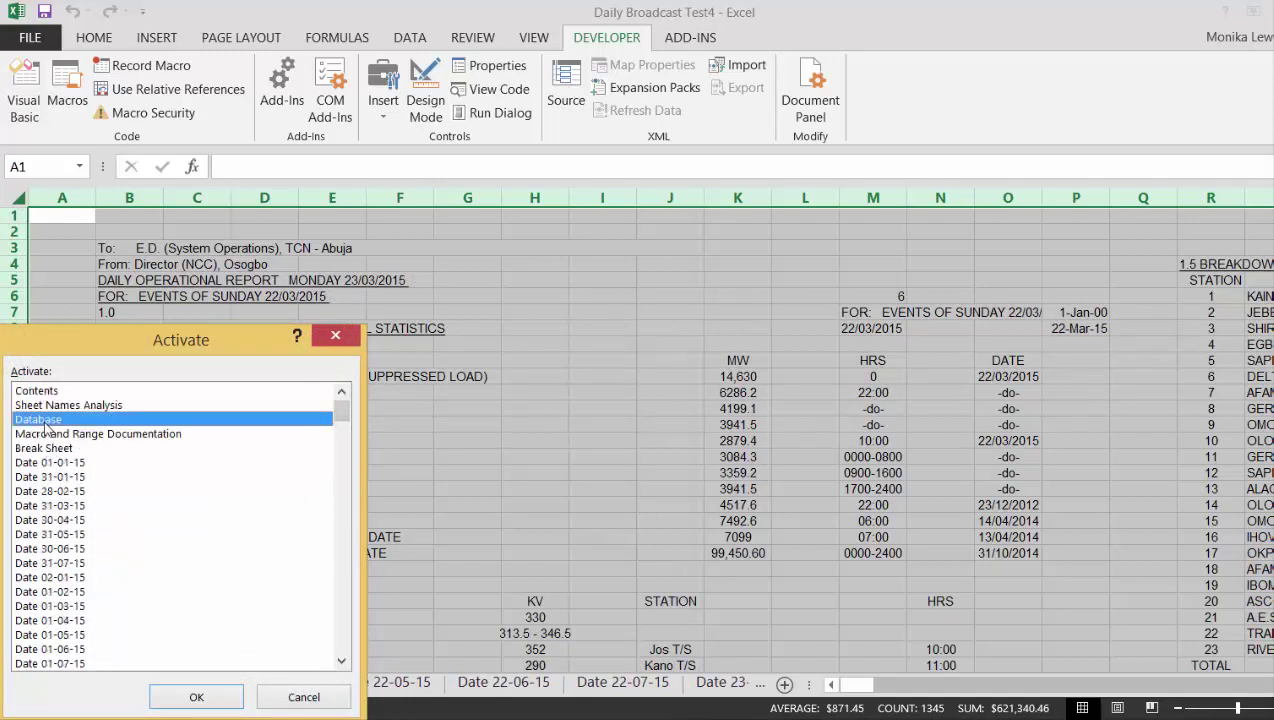
pyautogui.click(199, 692)
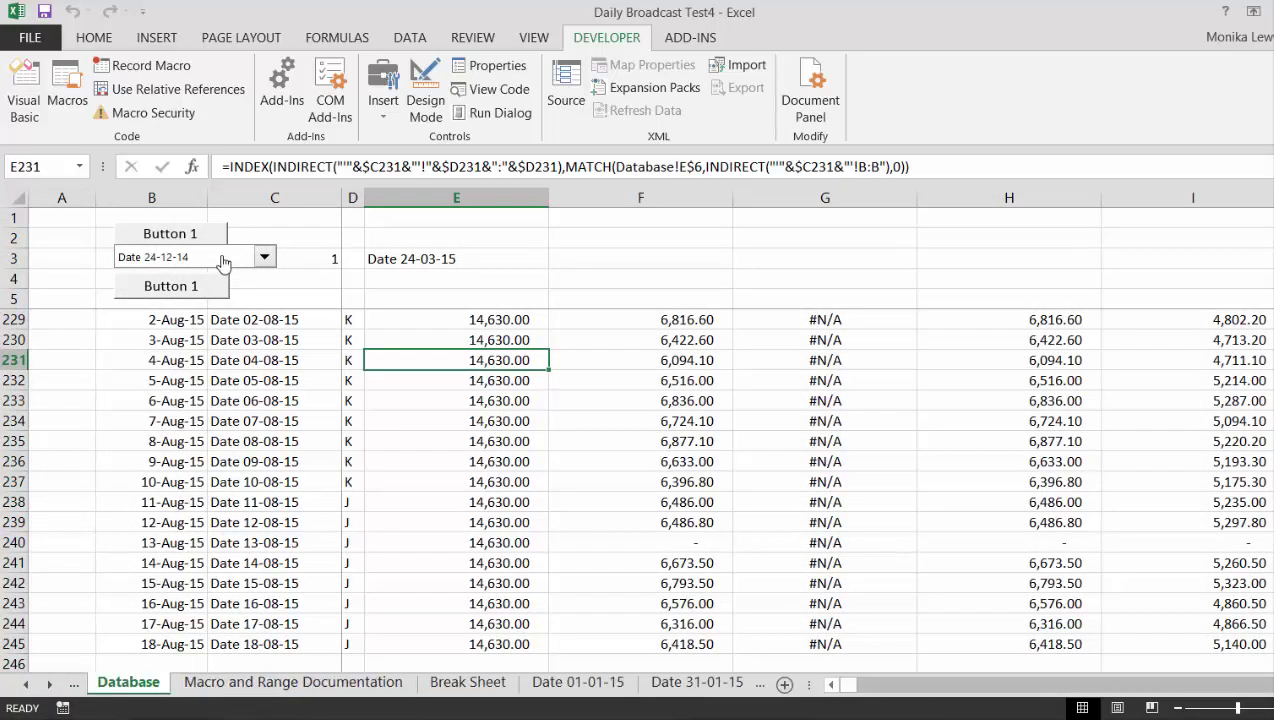
# Step: Open the combo box's assigned DropDown4_Change macro for editing
pyautogui.keyDown('ctrl'); pyautogui.click(221, 257); pyautogui.keyUp('ctrl')
pyautogui.rightClick(221, 257)
pyautogui.click(262, 403)
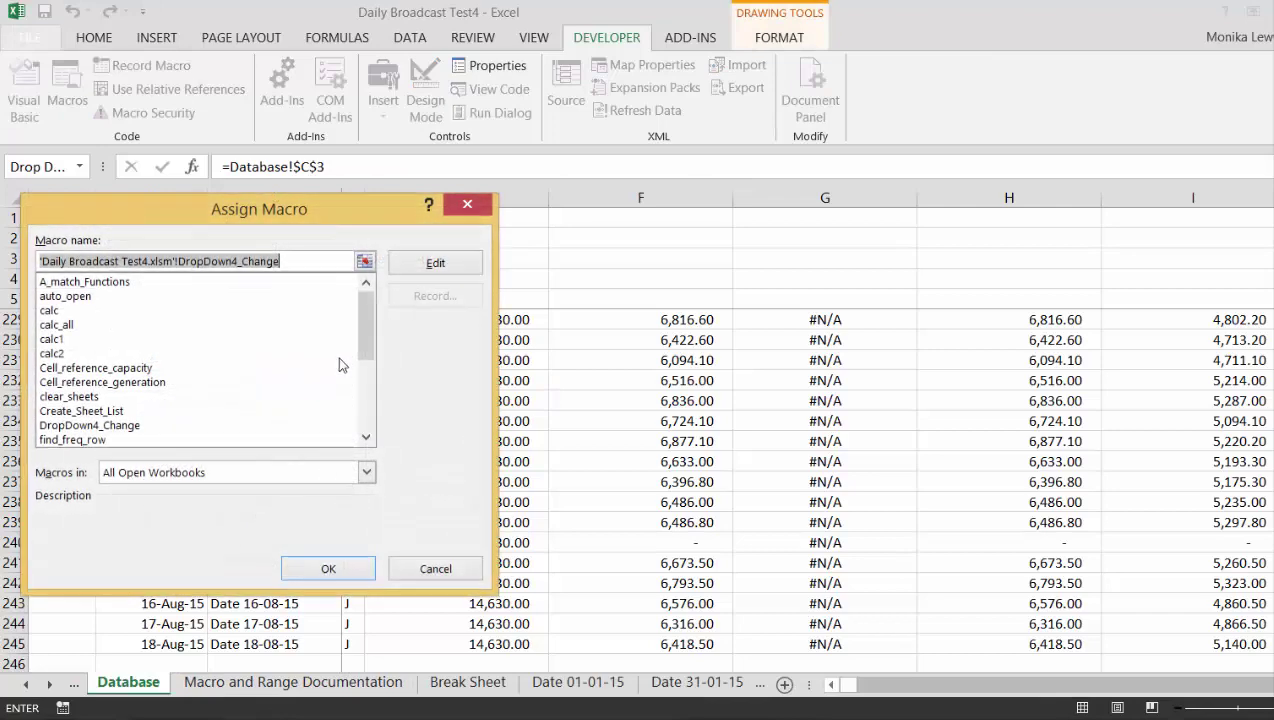
pyautogui.click(446, 264)
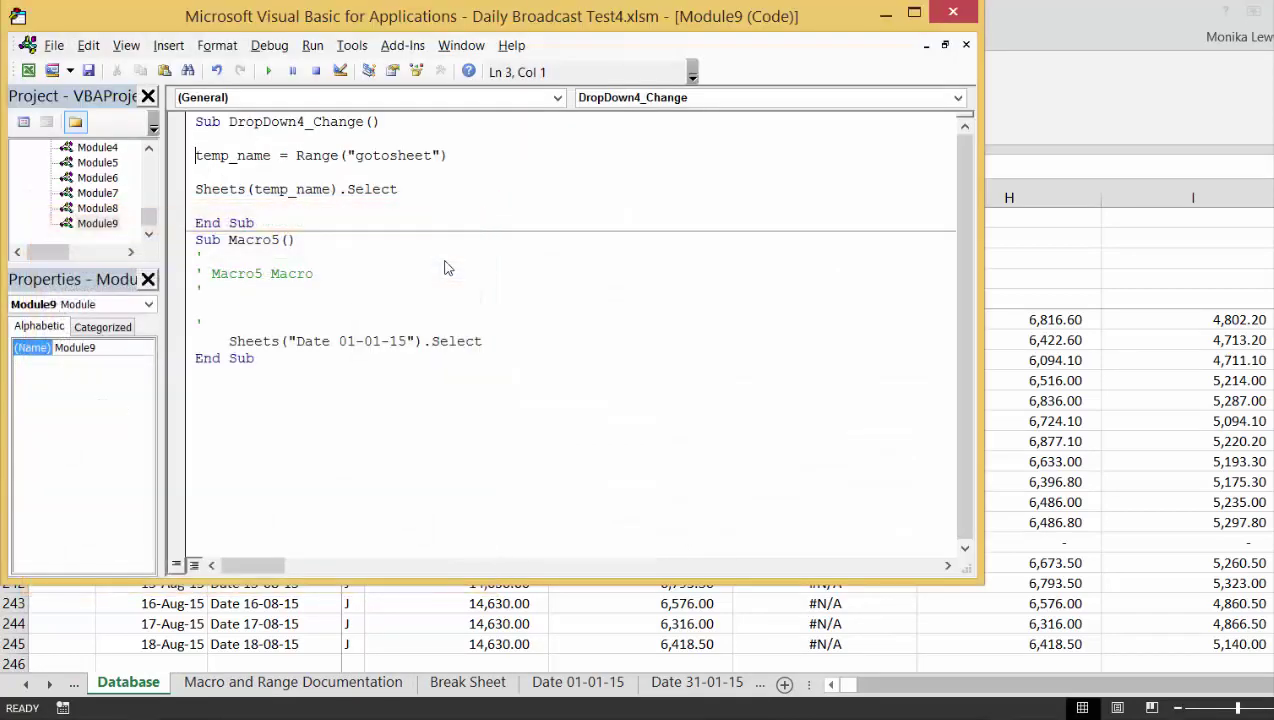
# Step: Duplicate the Sheets(temp_name).Select line directly below itself in the DropDown4_Change macro
pyautogui.hotkey('shift', 'Down')
pyautogui.hotkey('ctrl', 'c')
pyautogui.hotkey('ctrl', 'v')
pyautogui.hotkey('ctrl', 'v')
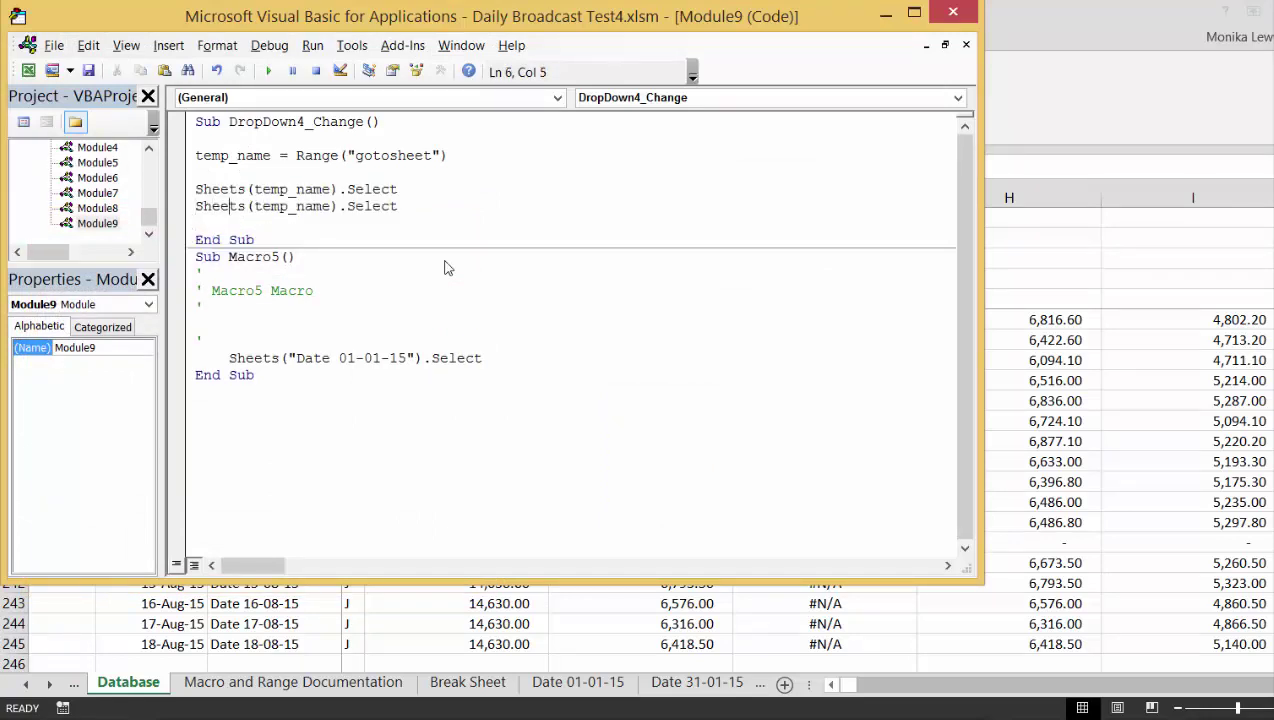
# Step: Replace temp_name in the copied line so it reads Sheets(range("gotosheet")).Select
pyautogui.write('range')
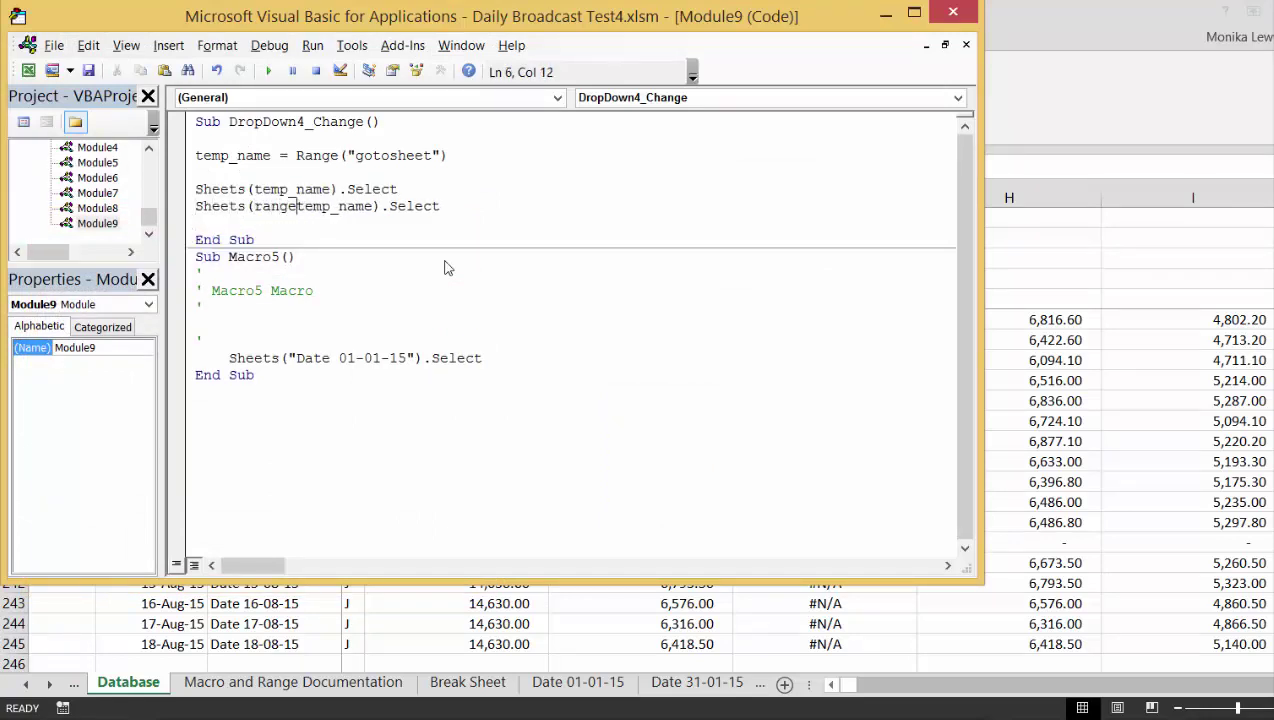
pyautogui.write('("got')
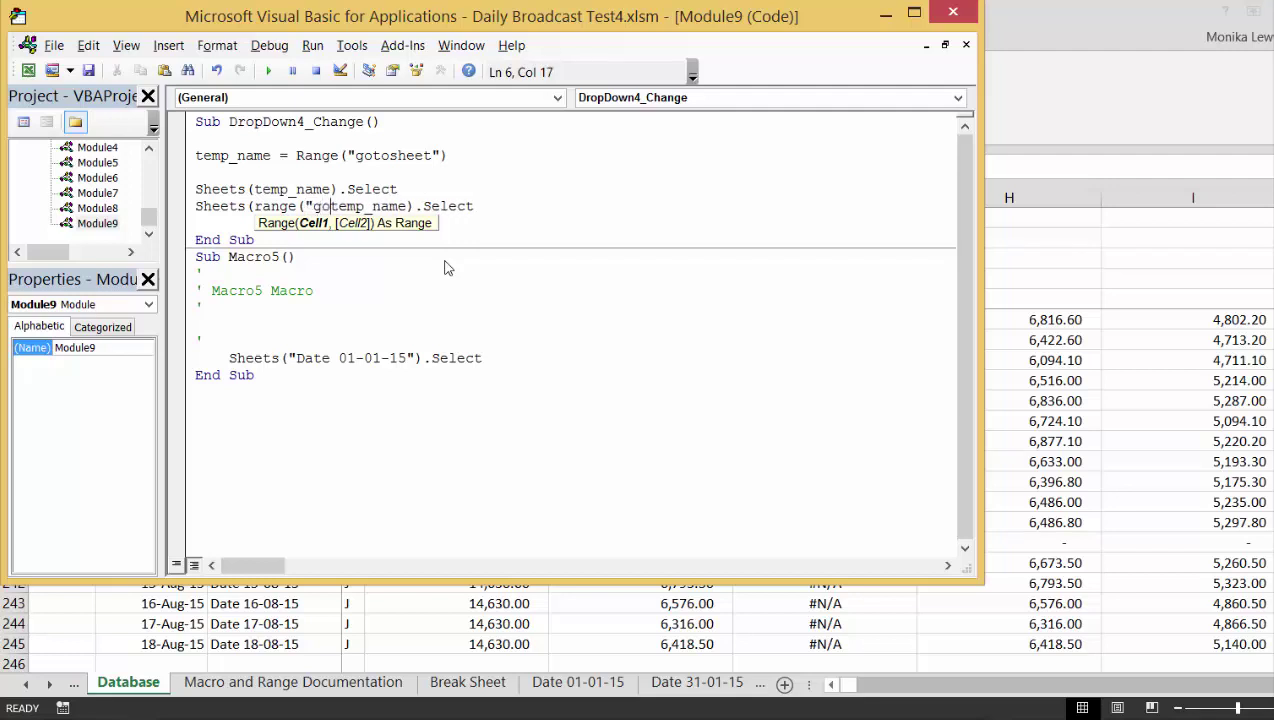
pyautogui.write('oshett')
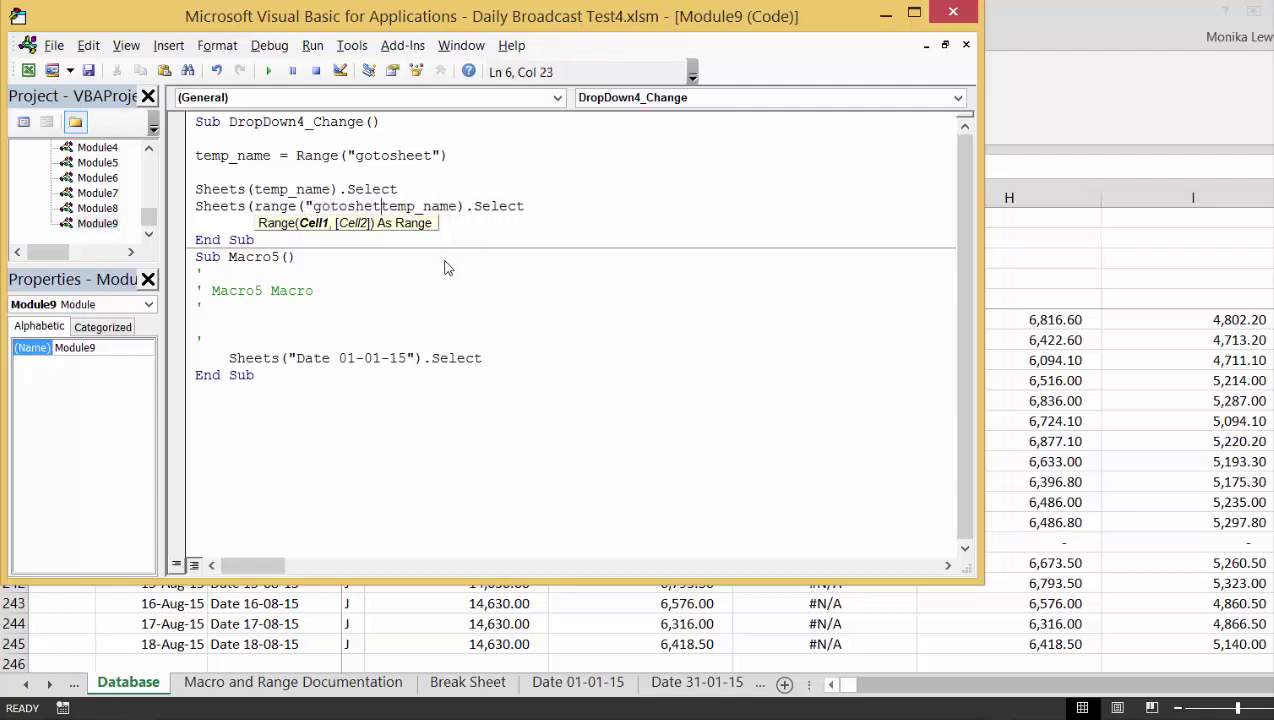
pyautogui.write('")')
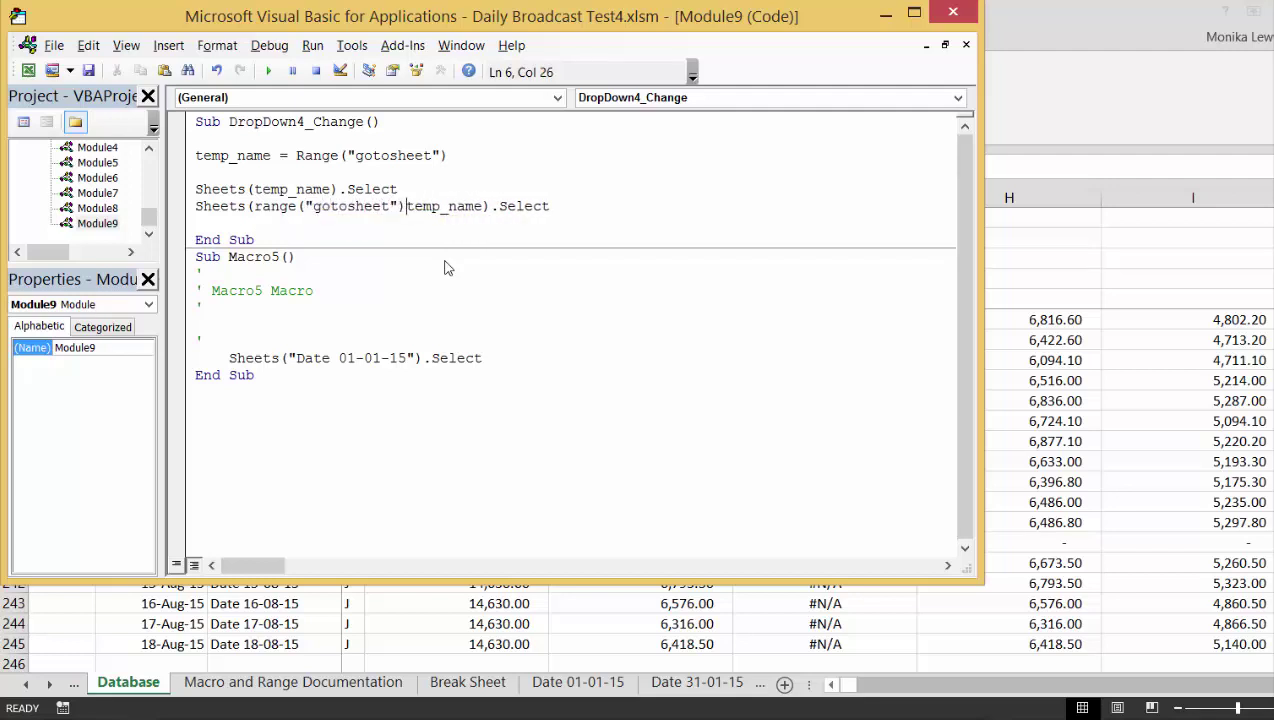
pyautogui.press('Delete')
pyautogui.press('Delete')
pyautogui.press('Delete')
pyautogui.press('Delete')
pyautogui.press('Delete')
pyautogui.press('Delete')
pyautogui.press('Delete')
pyautogui.press('Delete')
pyautogui.press('Delete')
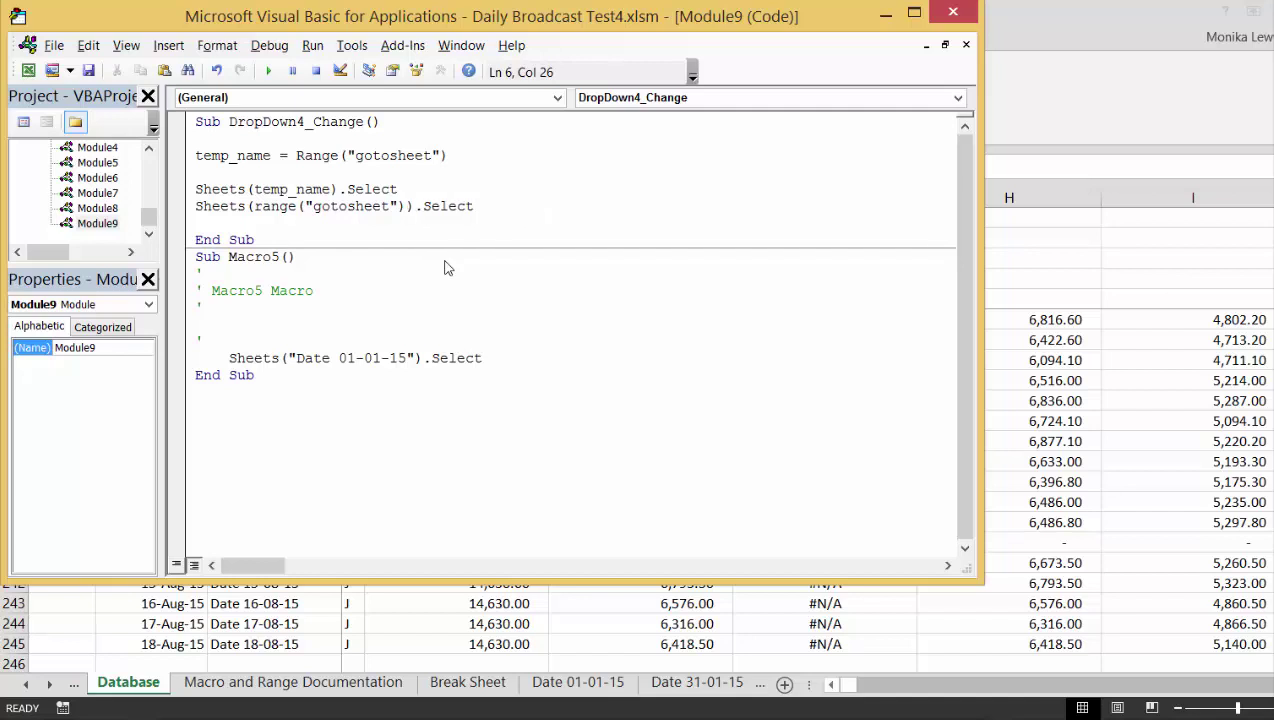
# Step: Comment out the Sheets(temp_name).Select line, run the macro with the Range("gotosheet") line, and end the execution
pyautogui.press('Up')
pyautogui.press('Up')
pyautogui.write("'")
pyautogui.press('Up')
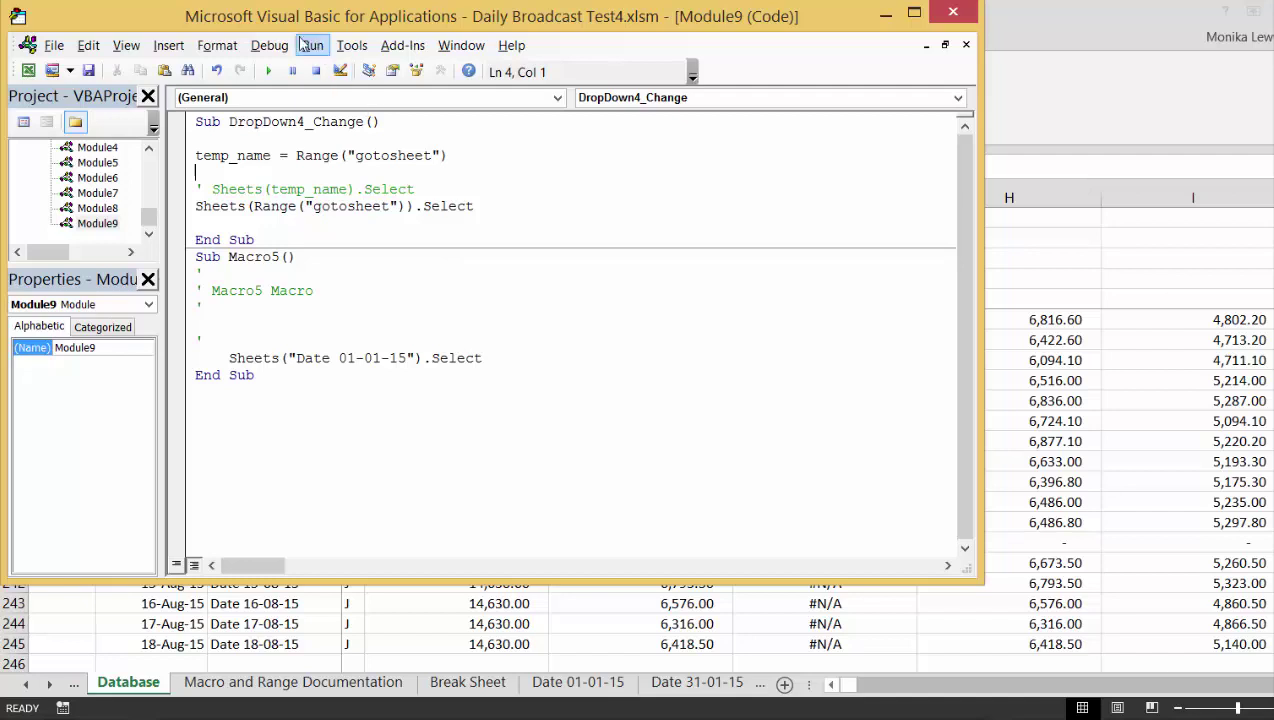
pyautogui.click(267, 72)
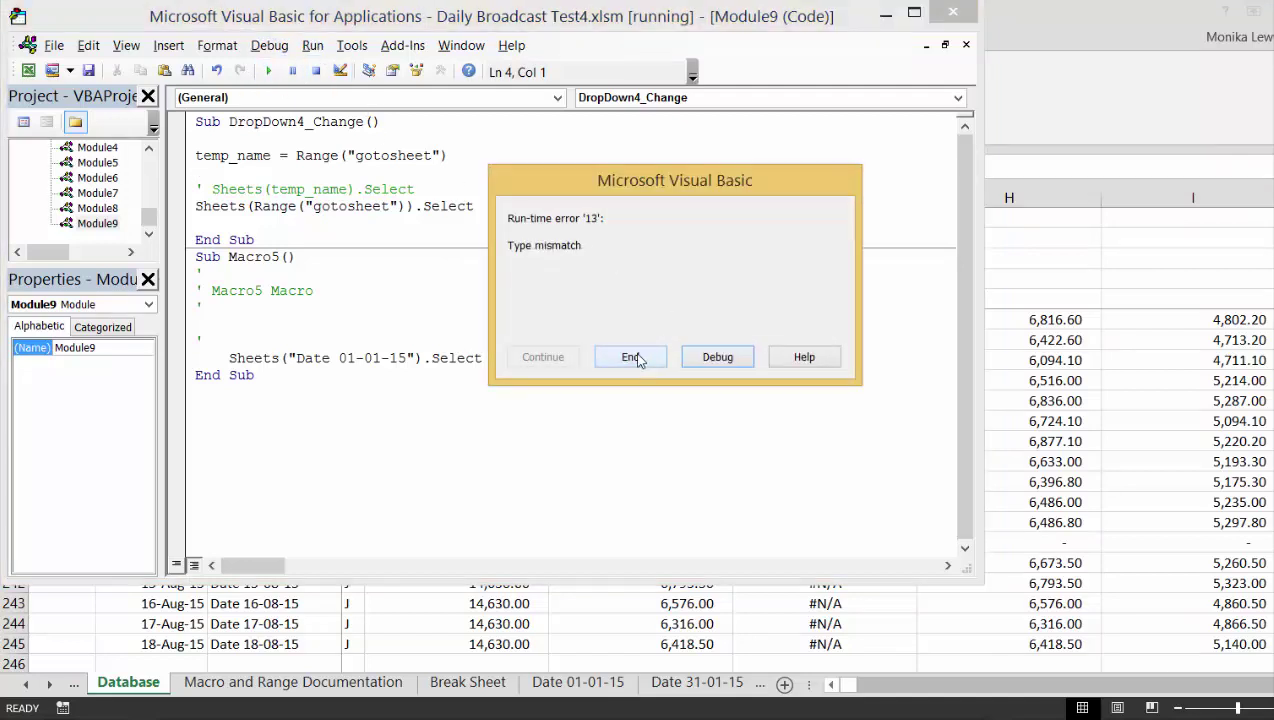
pyautogui.click(633, 357)
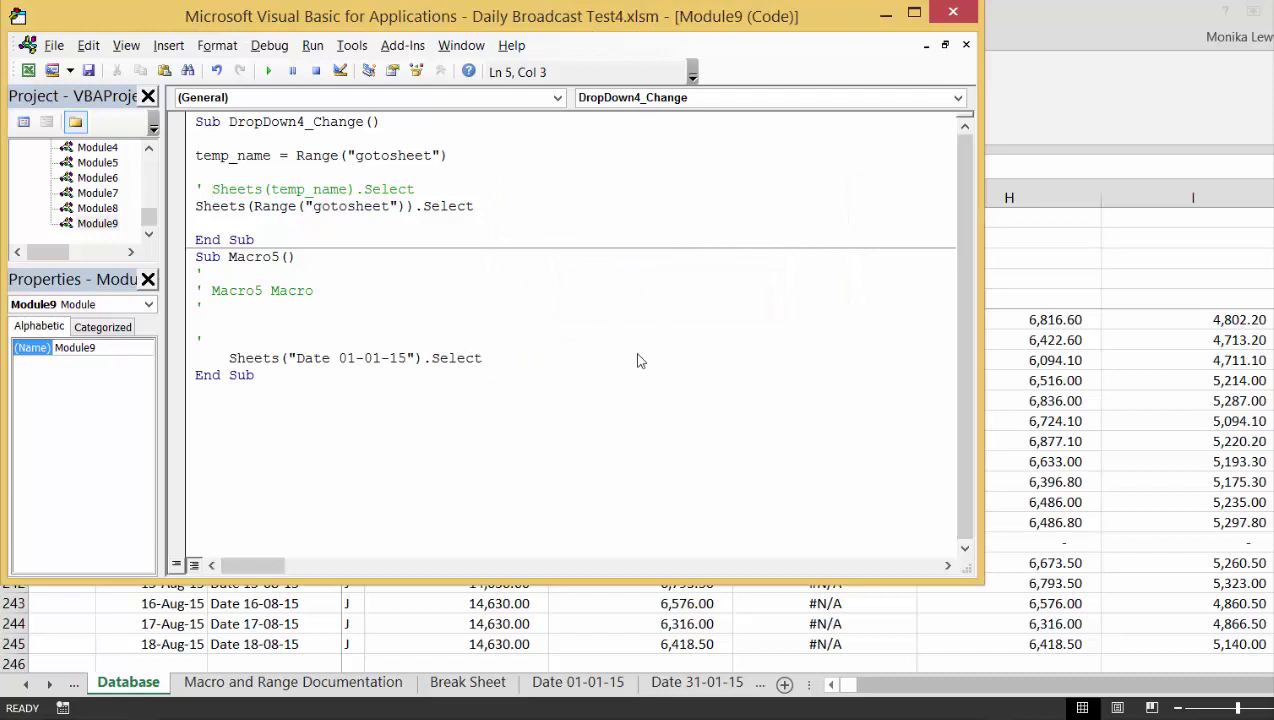
# Step: Reactivate the Sheets(temp_name).Select line, comment out the Sheets(Range("gotosheet")).Select line, and run the macro
pyautogui.press('Delete')
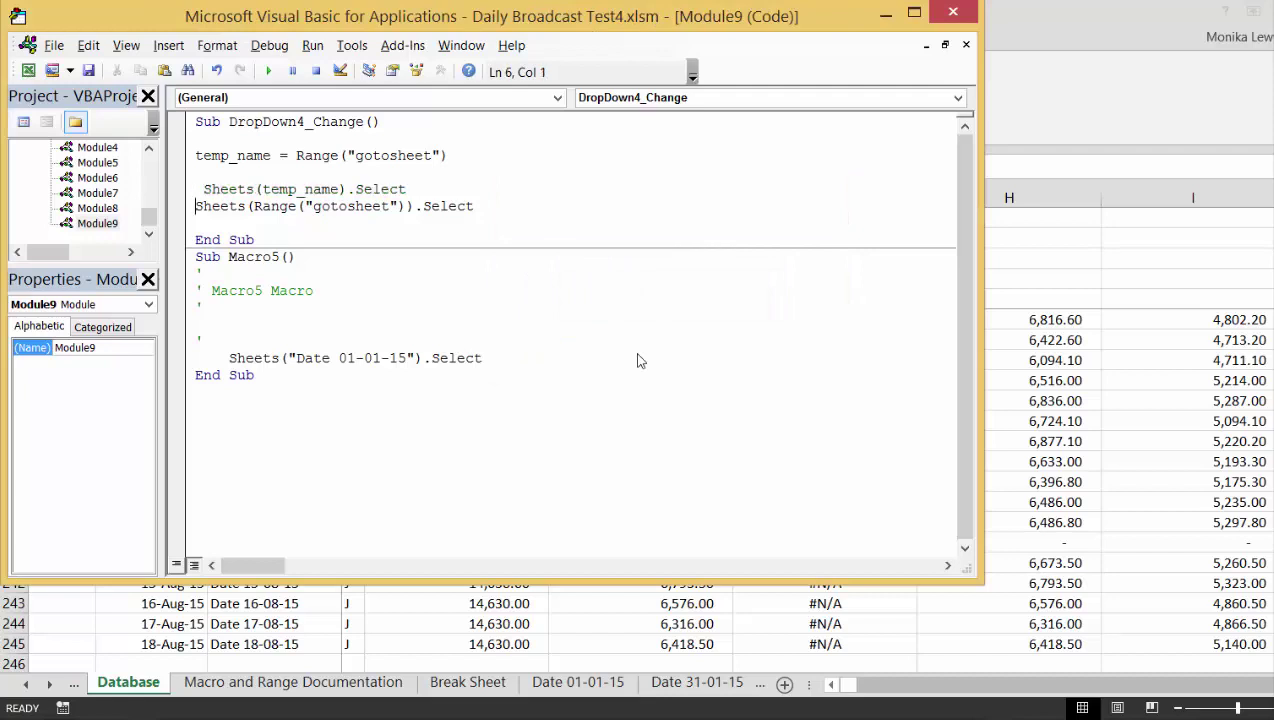
pyautogui.write("'")
pyautogui.press('Up')
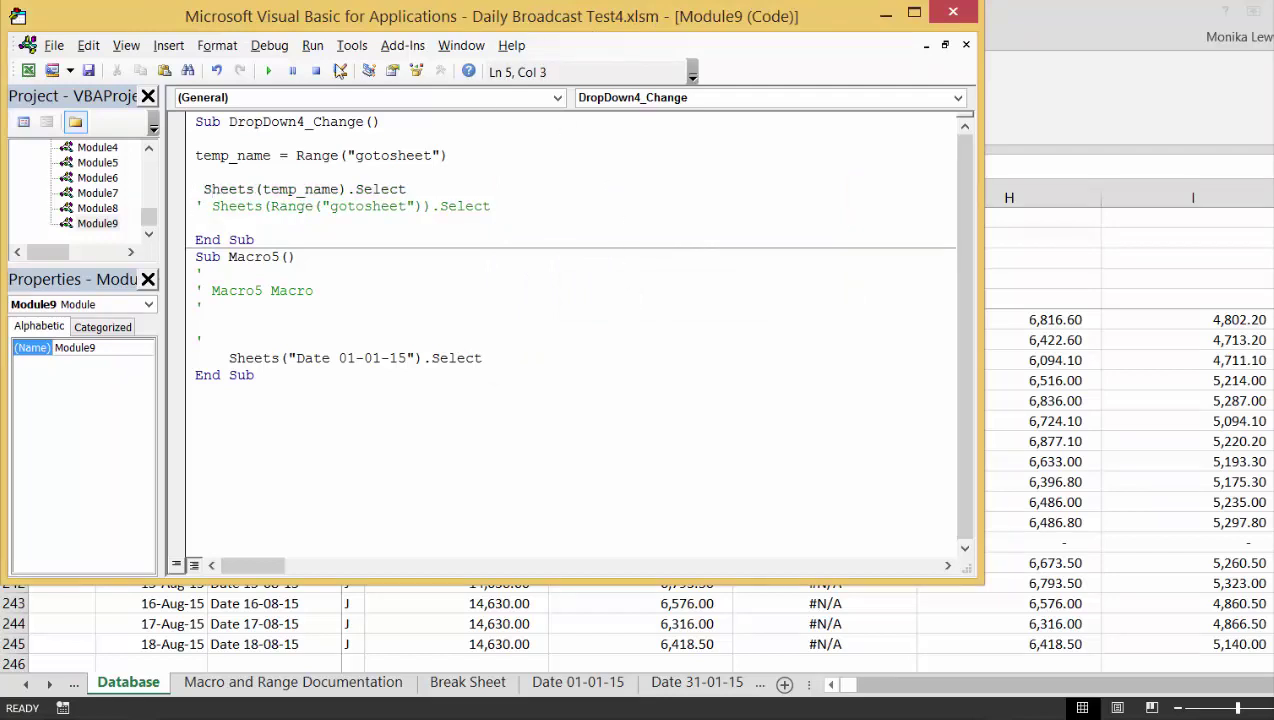
pyautogui.click(268, 72)
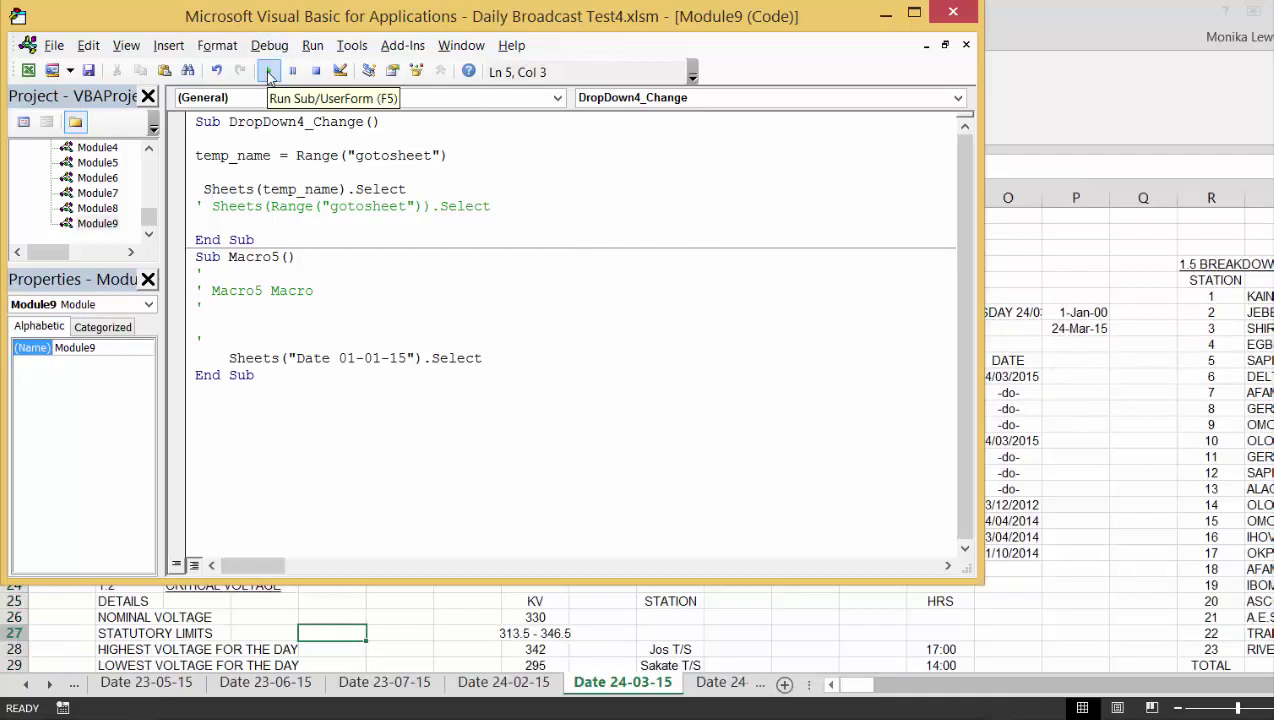
# Step: Look through the workbook's list of sheets up to the first entries and close it without switching
pyautogui.click(229, 628)
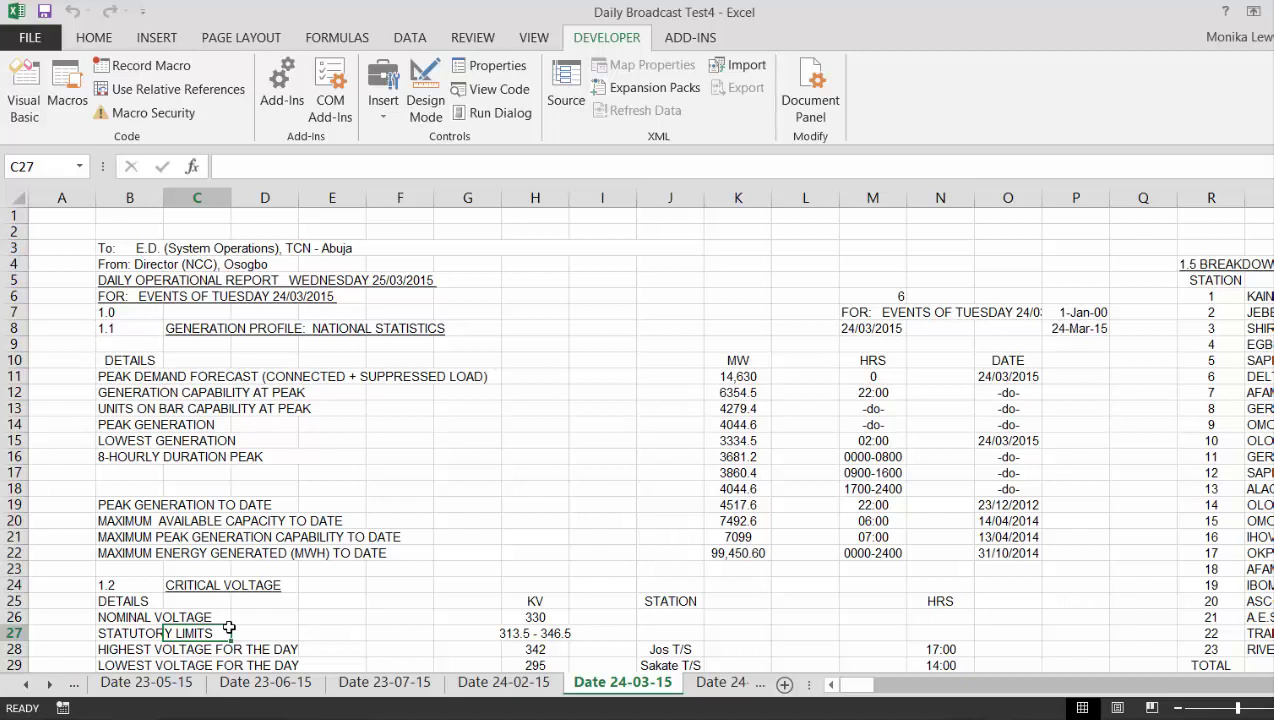
pyautogui.rightClick(52, 686)
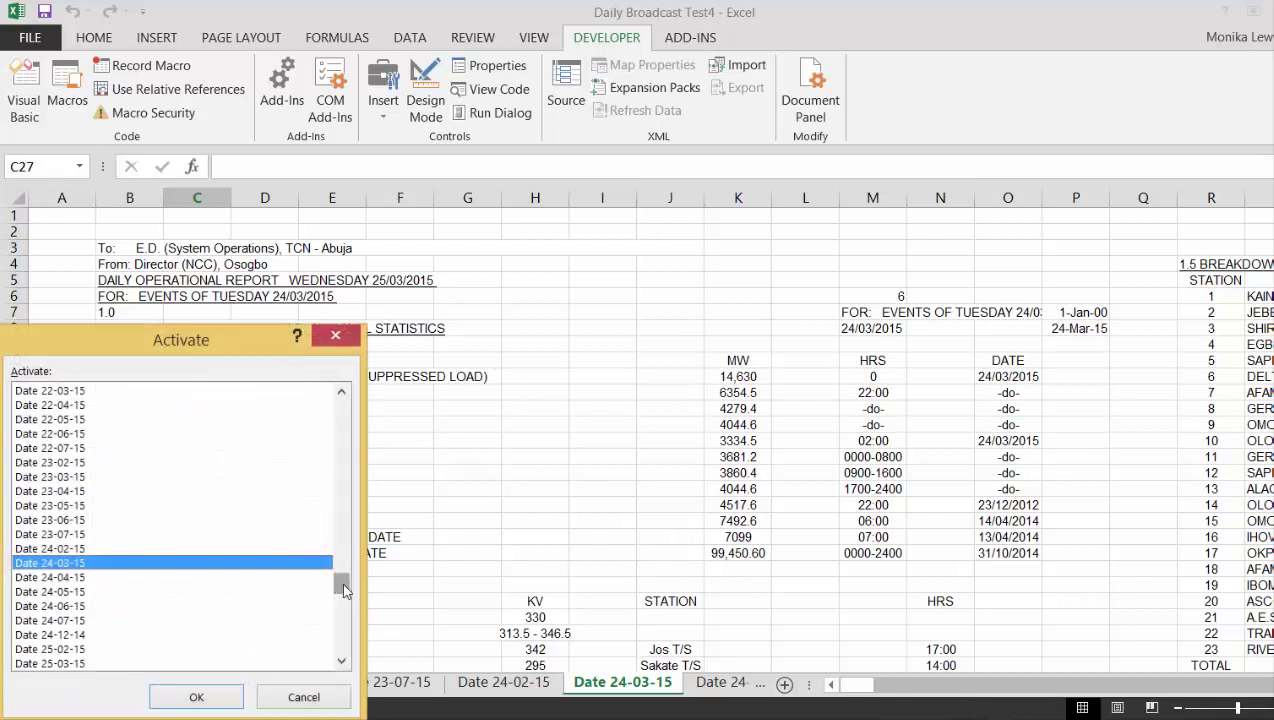
pyautogui.moveTo(344, 587); pyautogui.dragTo(336, 368)
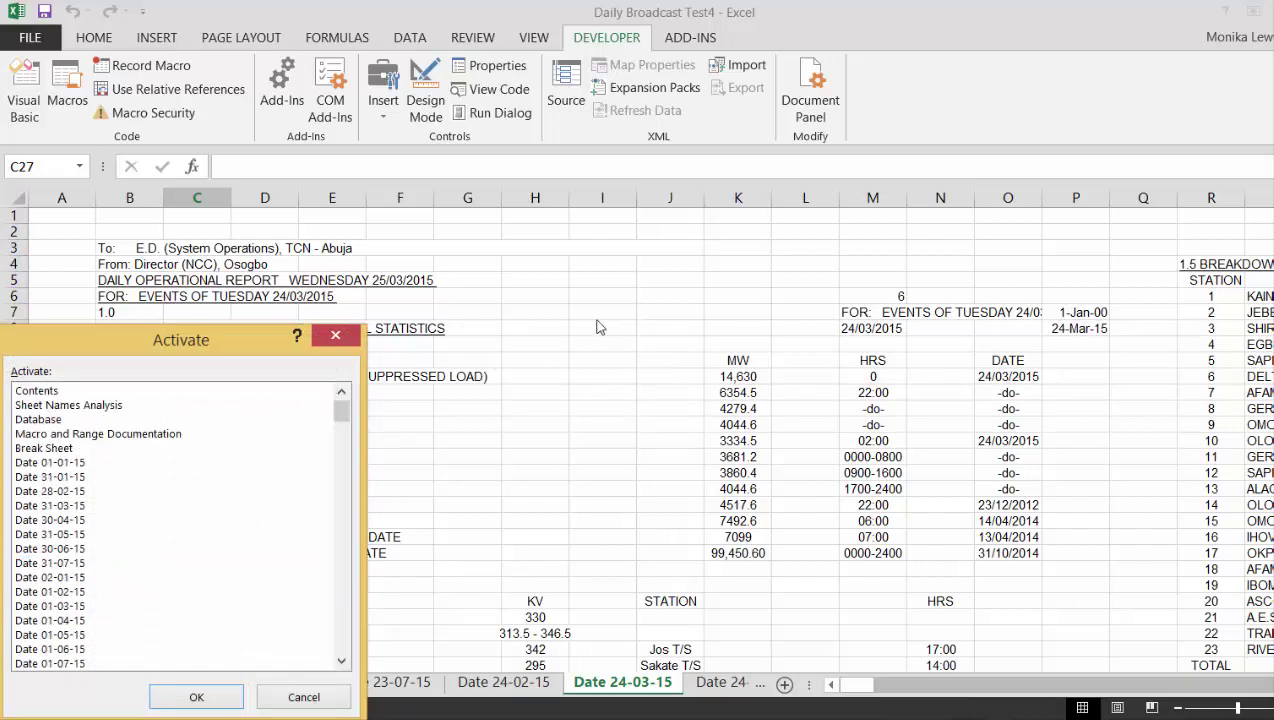
pyautogui.click(348, 341)
# Step: Record an empty macro named goback in This Workbook with the shortcut Ctrl+Shift+Z
pyautogui.click(62, 707)
pyautogui.write('goback')
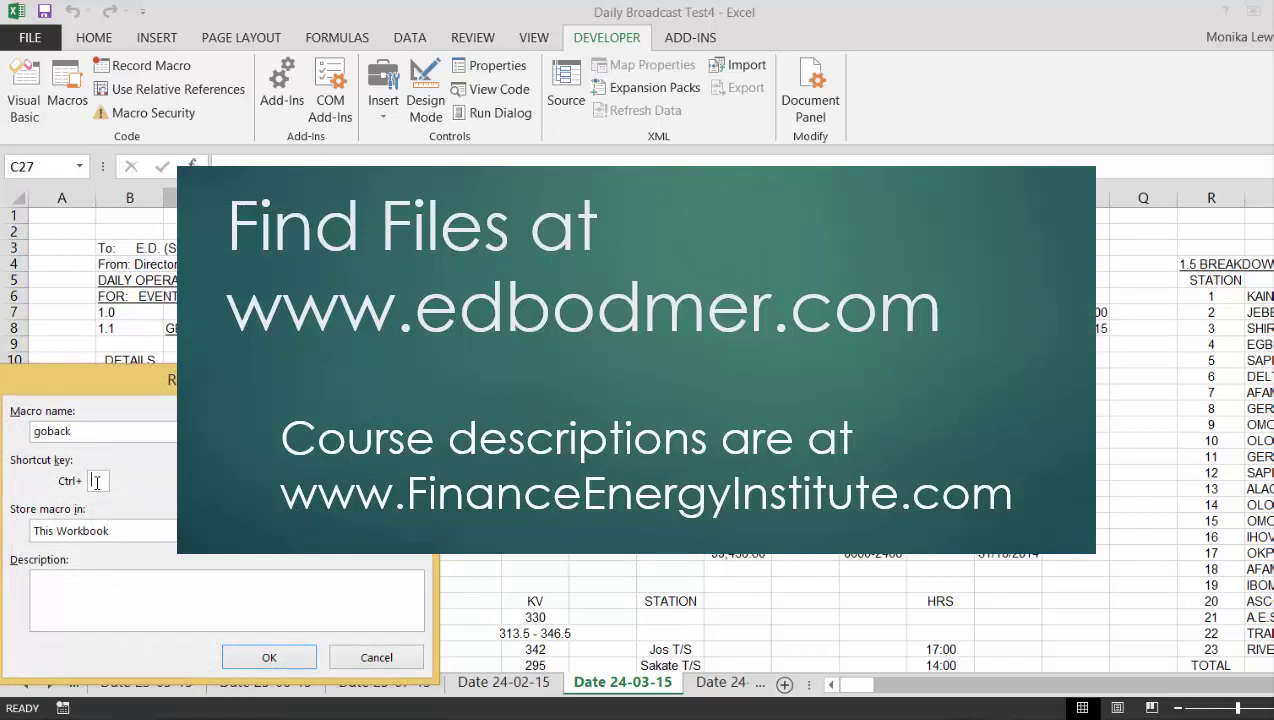
pyautogui.write('Z')
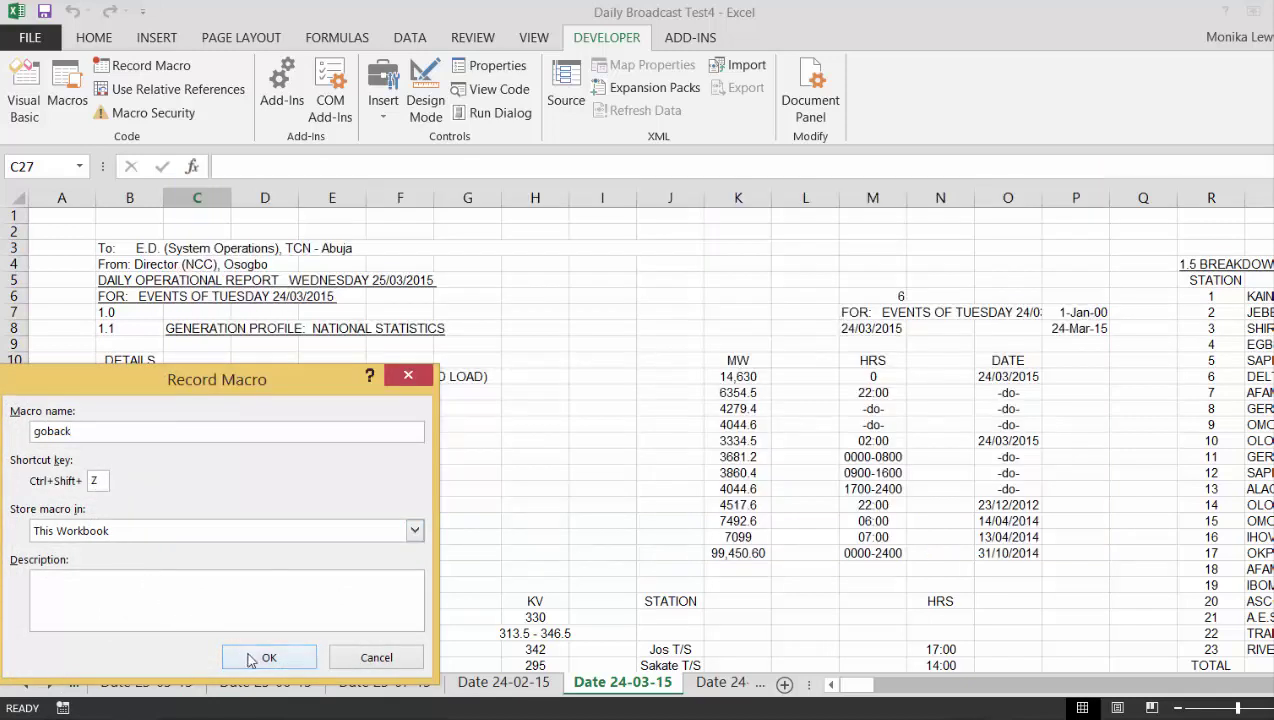
pyautogui.click(265, 657)
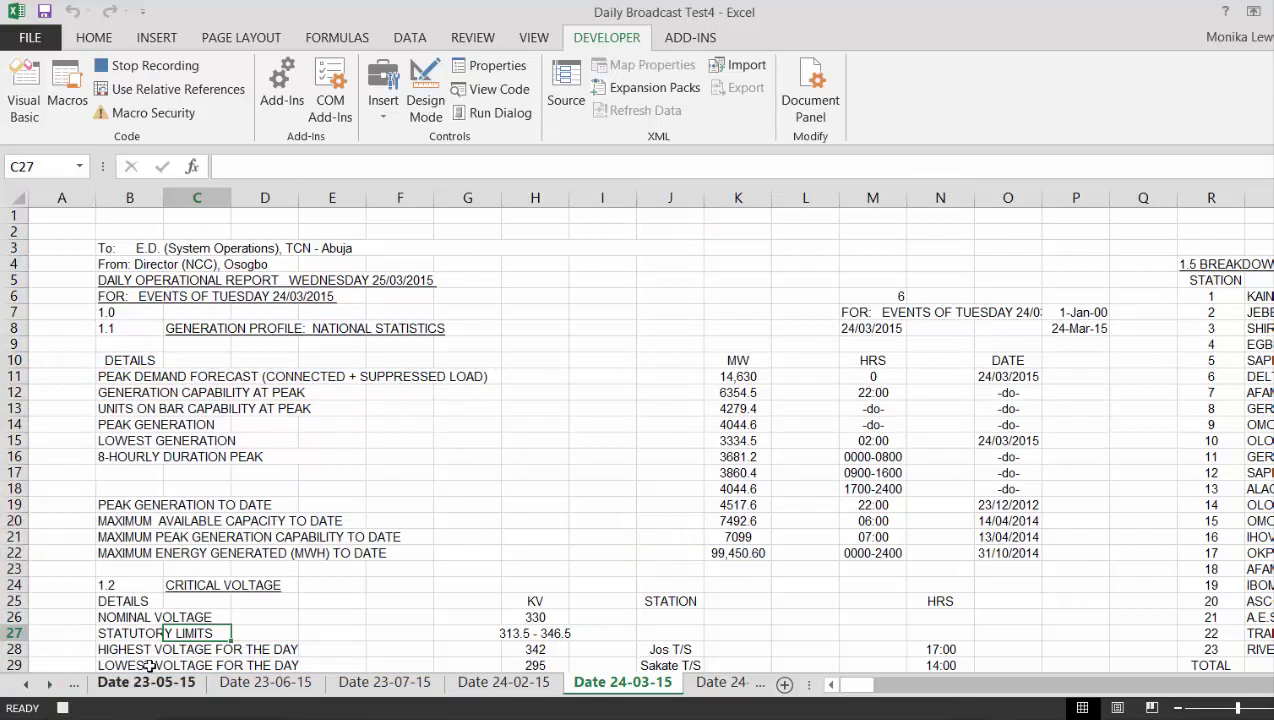
pyautogui.click(63, 708)
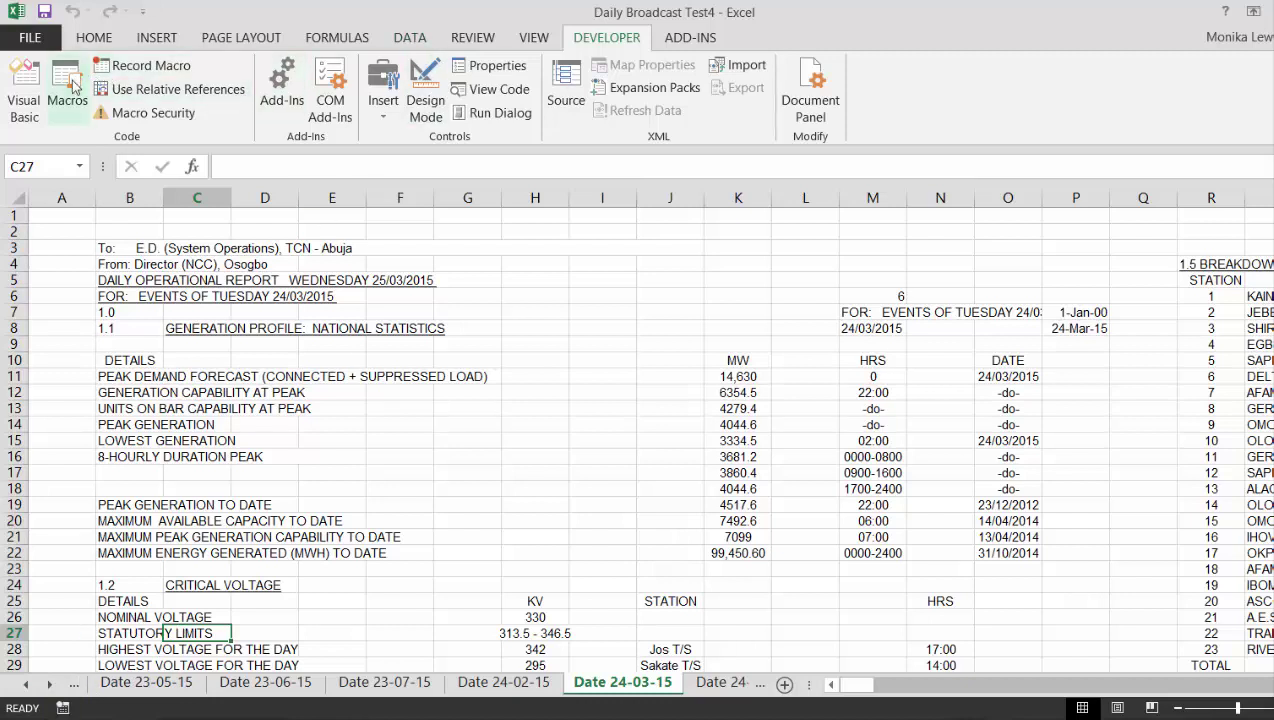
# Step: Open the goback macro's code for editing from the list of macros
pyautogui.click(68, 90)
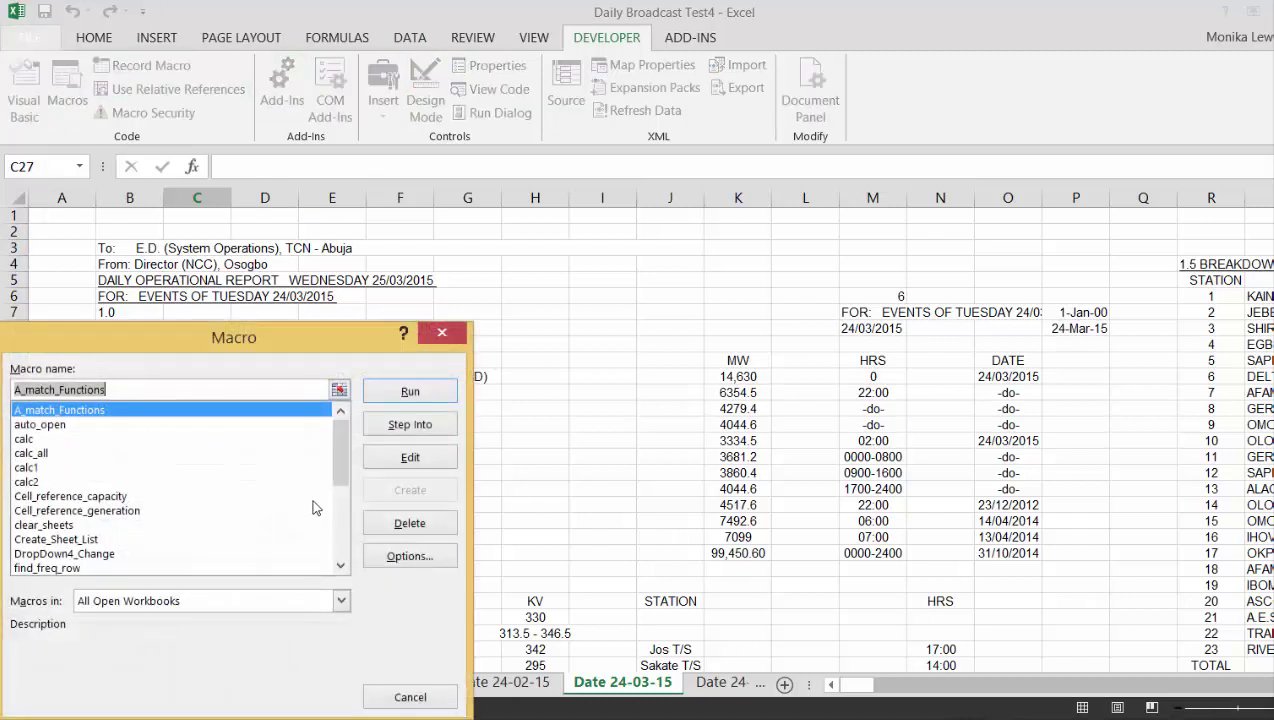
pyautogui.click(340, 557)
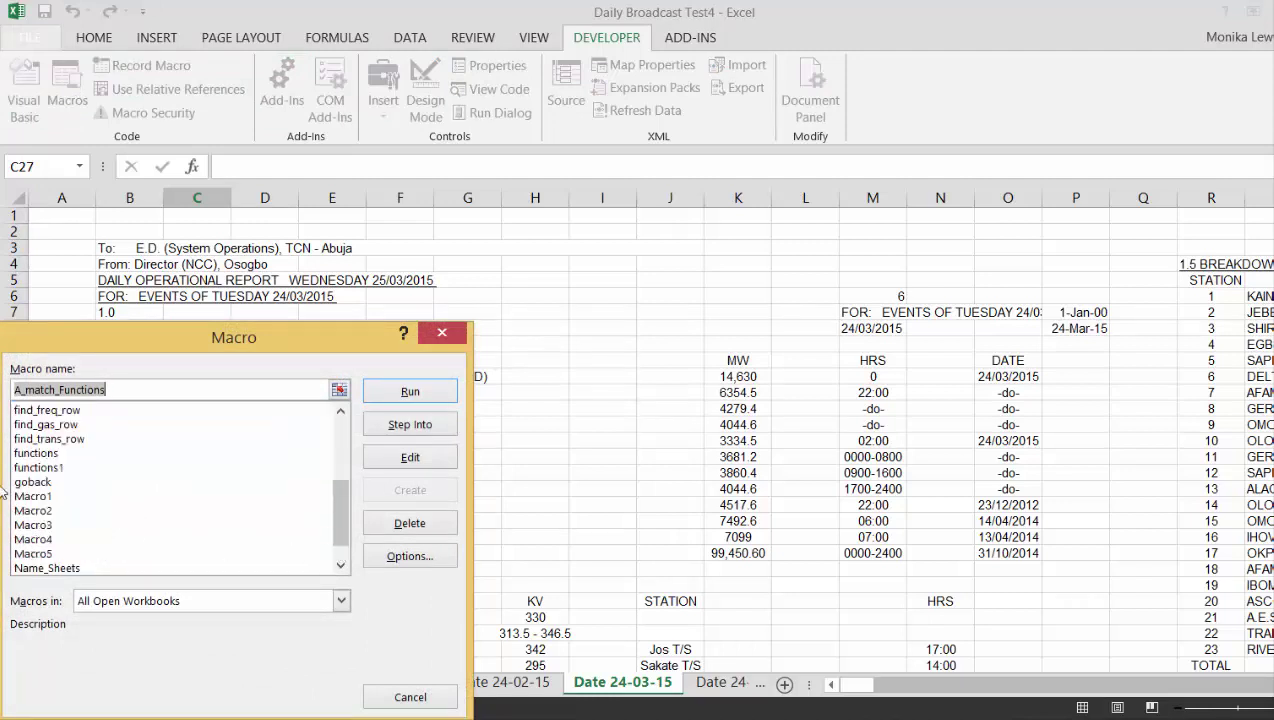
pyautogui.click(40, 484)
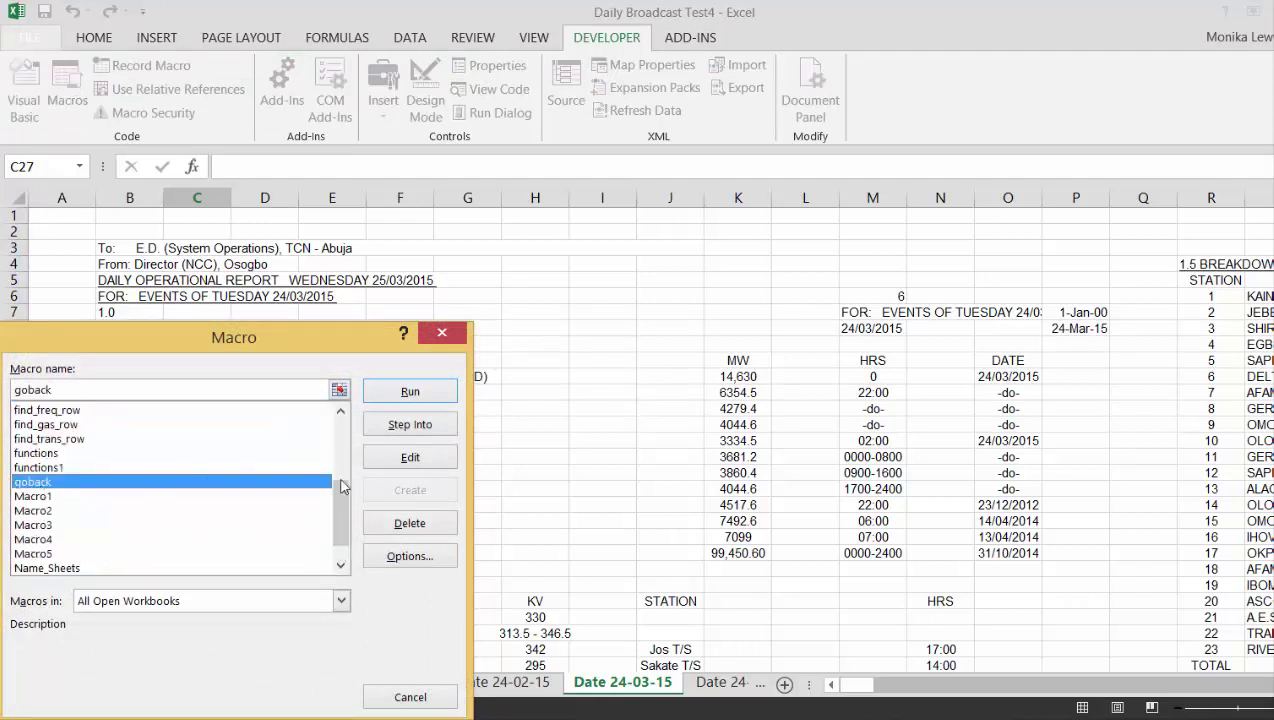
pyautogui.click(441, 466)
# Step: Add the line sheets(1).select to the body of the goback macro
pyautogui.press('Down')
pyautogui.press('Down')
pyautogui.press('Return')
pyautogui.press('Return')
pyautogui.press('Up')
pyautogui.press('Up')
pyautogui.write('shhet')
pyautogui.press('BackSpace')
pyautogui.press('BackSpace')
pyautogui.press('BackSpace')
pyautogui.write('et')
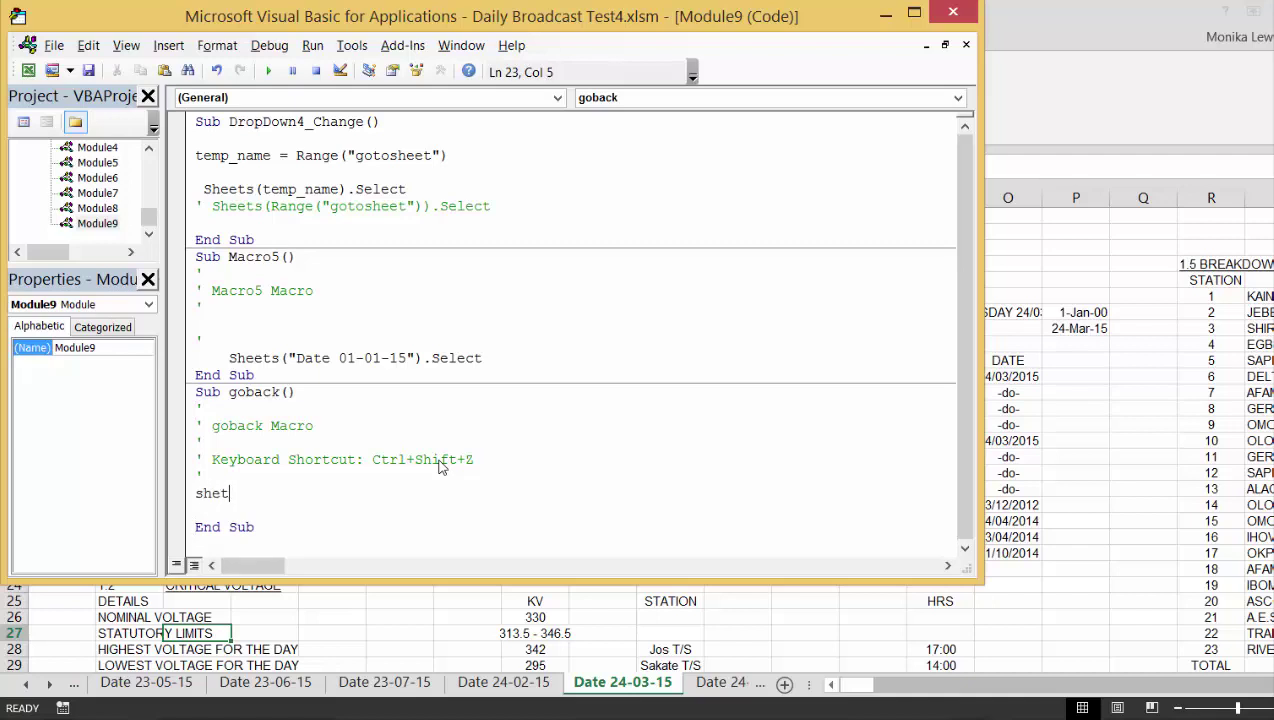
pyautogui.press('BackSpace')
pyautogui.write('ets(')
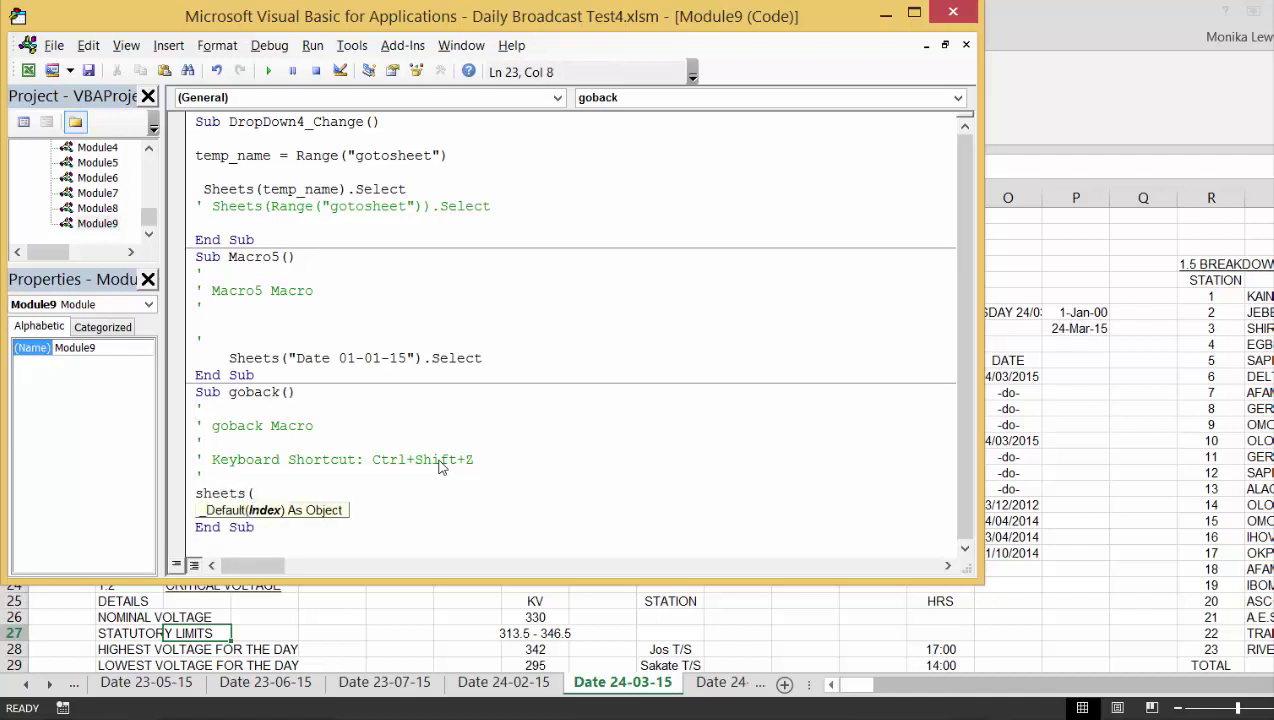
pyautogui.write('1).')
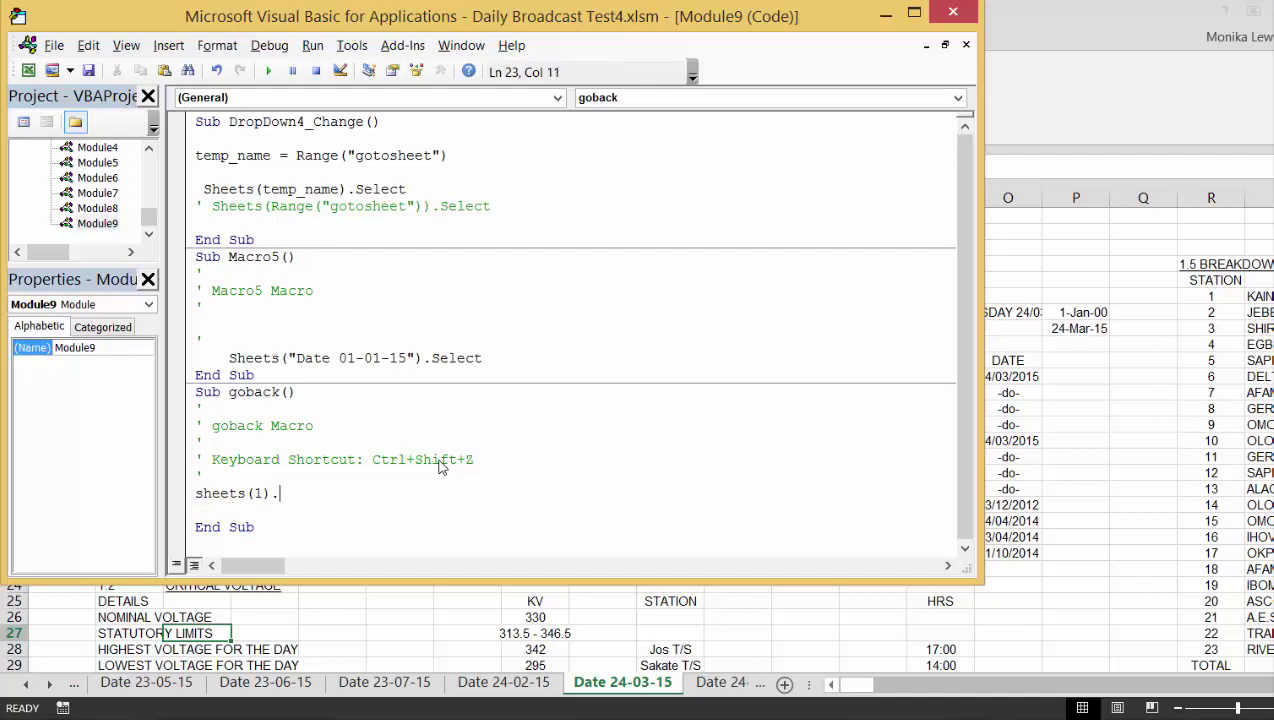
pyautogui.write('select')
# Step: Return to the Date 24-03-15 worksheet and run the goback macro to test it
pyautogui.hotkey('alt', 'F11')
pyautogui.click(315, 630)
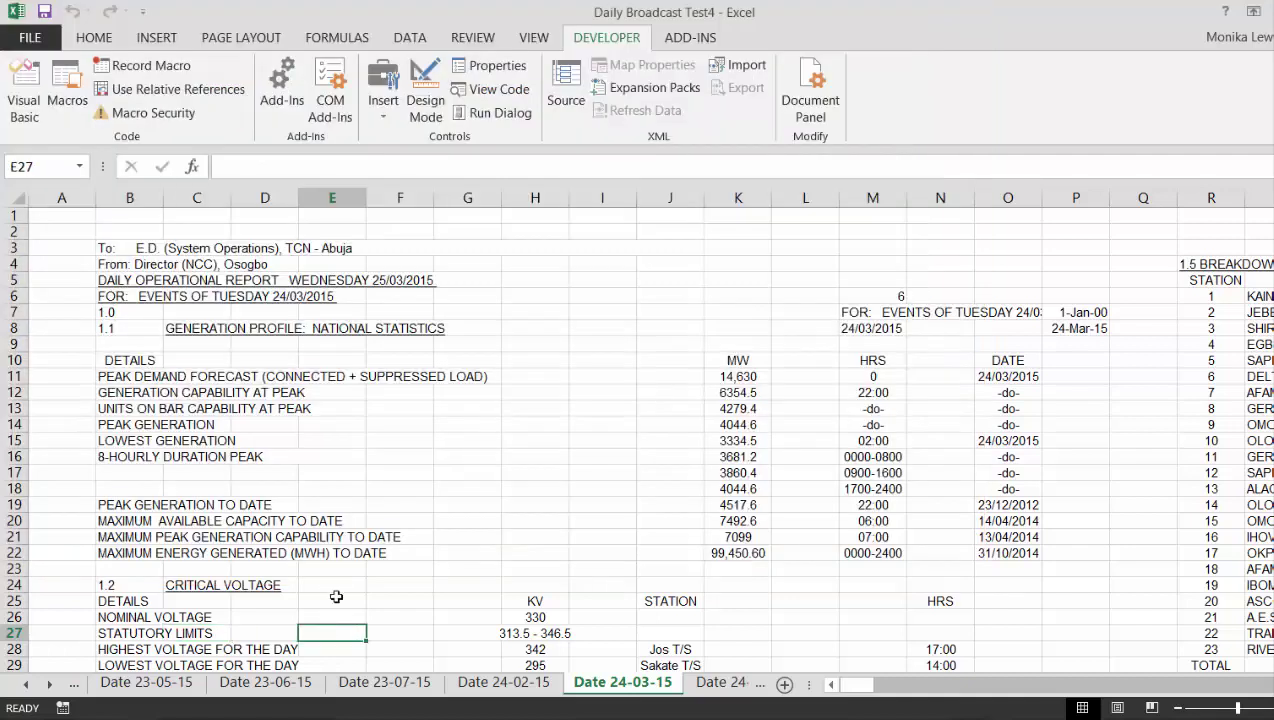
pyautogui.hotkey('ctrl', 'pageup')
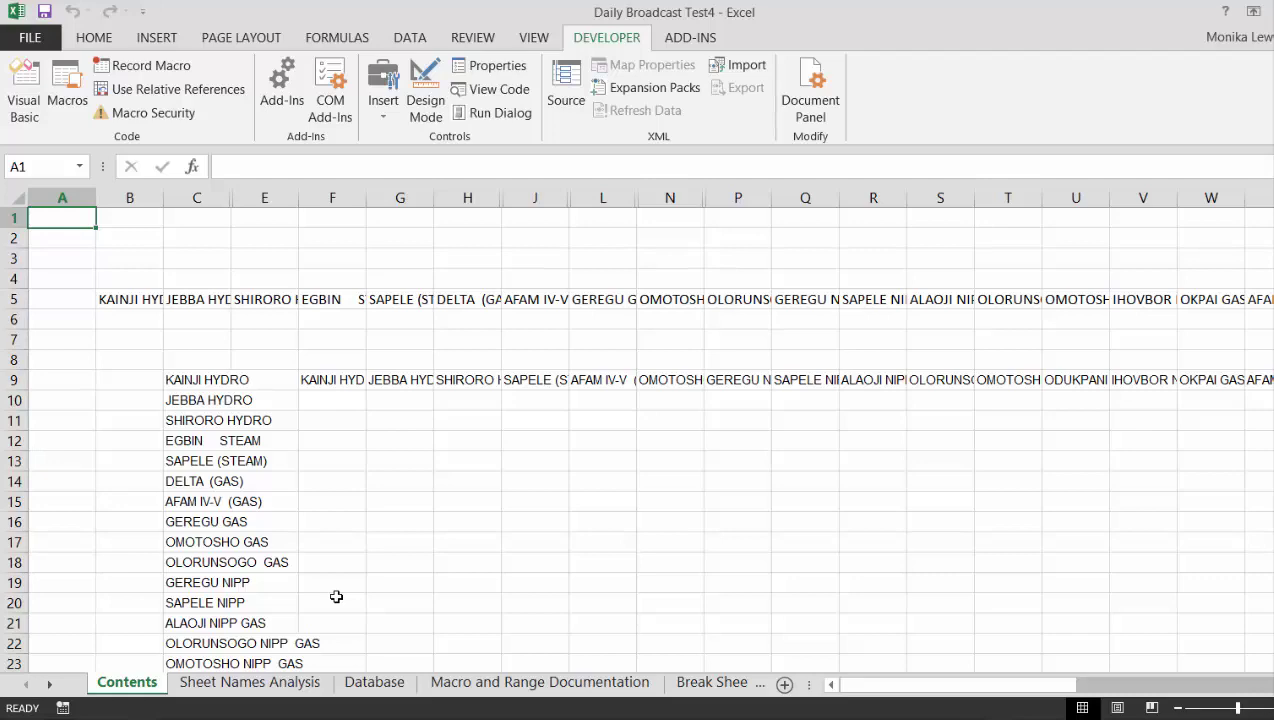
# Step: Switch to the Database sheet and open the combo box's assigned DropDown4_Change macro for editing
pyautogui.hotkey('ctrl', 'pagedown')
pyautogui.hotkey('ctrl', 'pagedown')
pyautogui.hotkey('ctrl', 'pagedown')
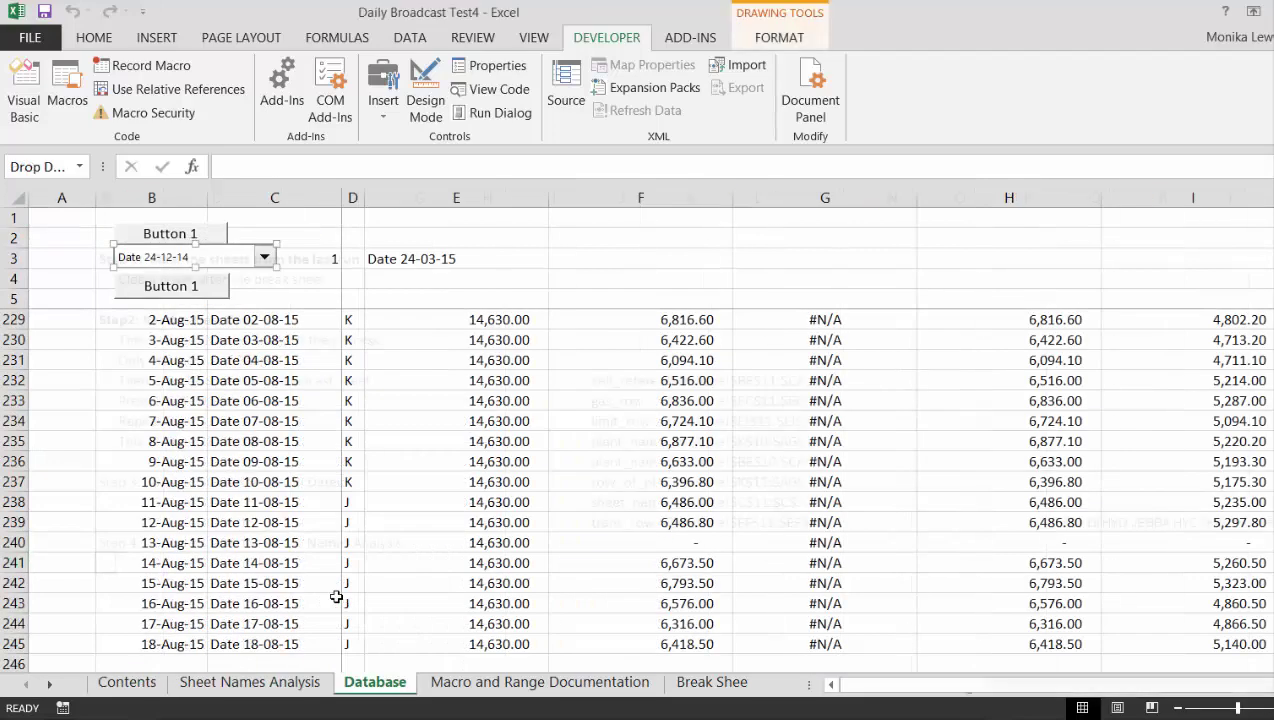
pyautogui.hotkey('ctrl', 'pageup')
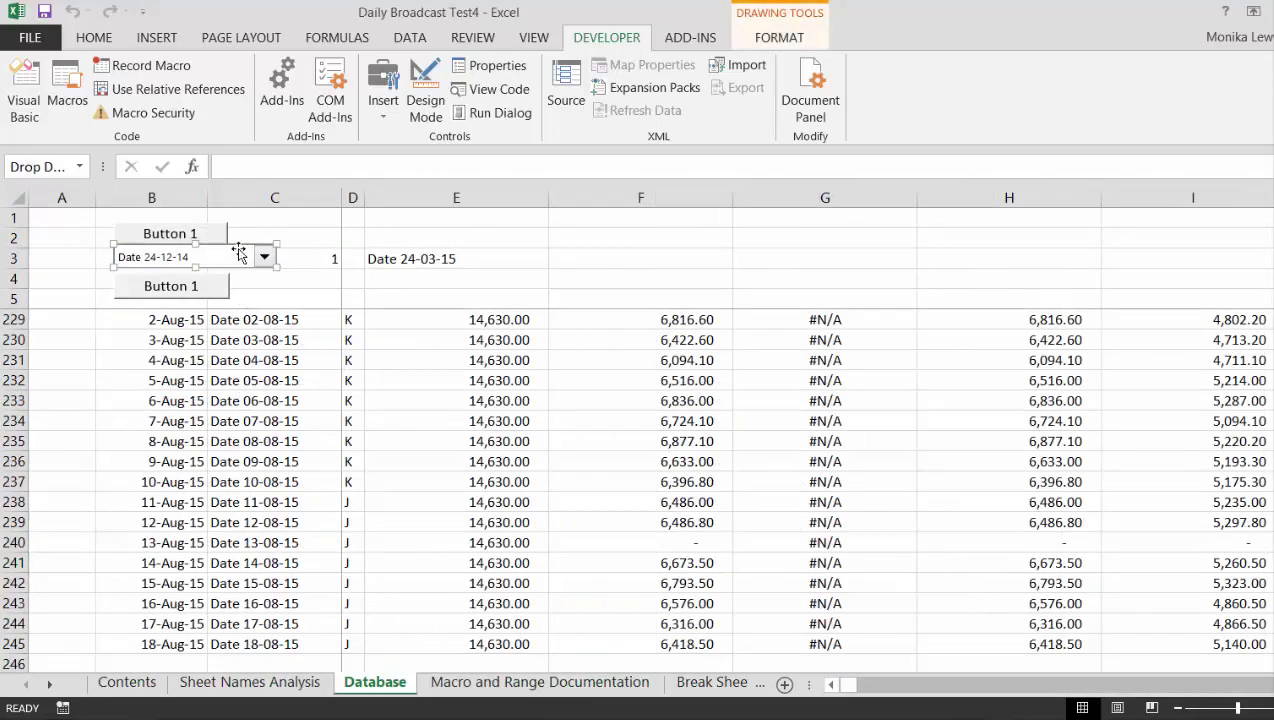
pyautogui.rightClick(237, 258)
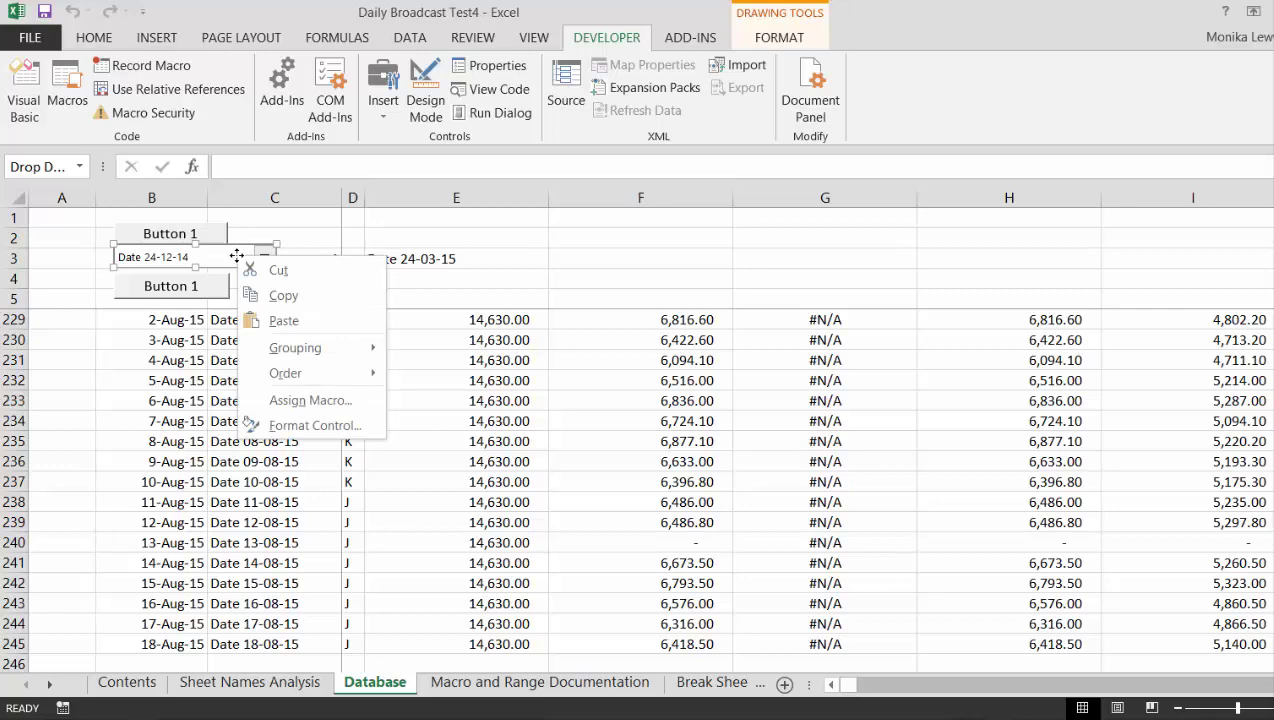
pyautogui.click(267, 400)
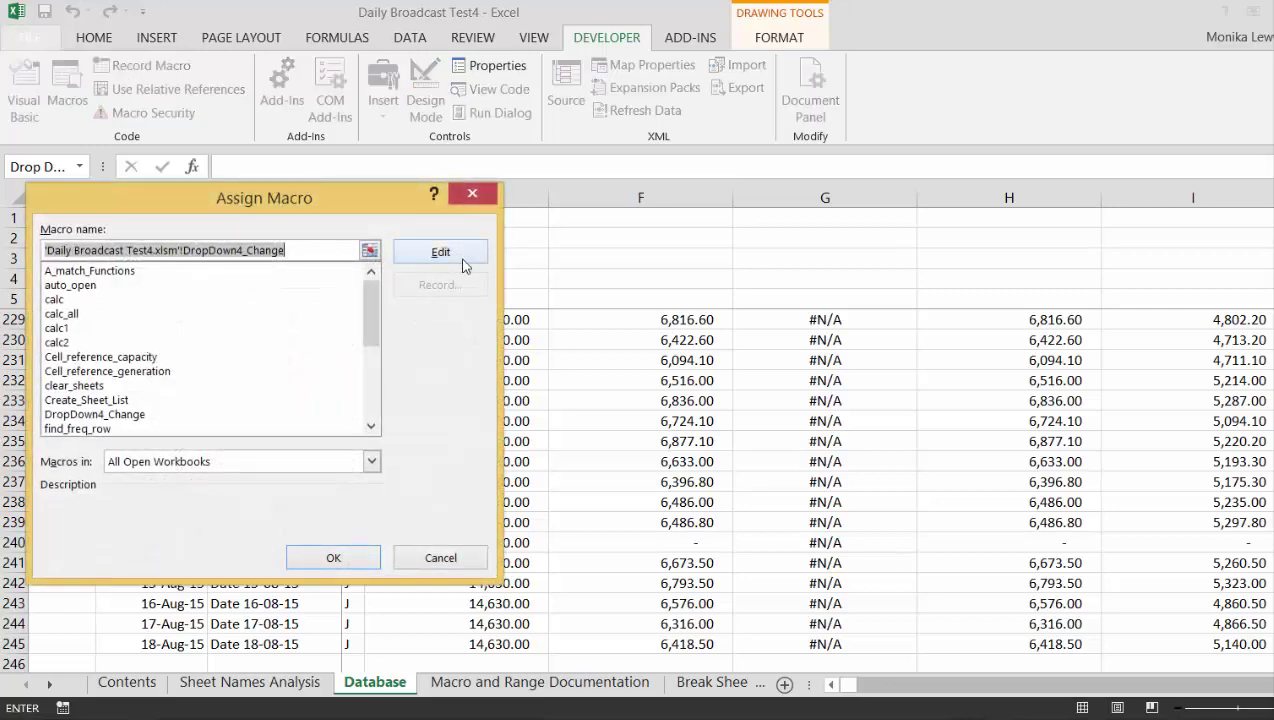
pyautogui.click(440, 252)
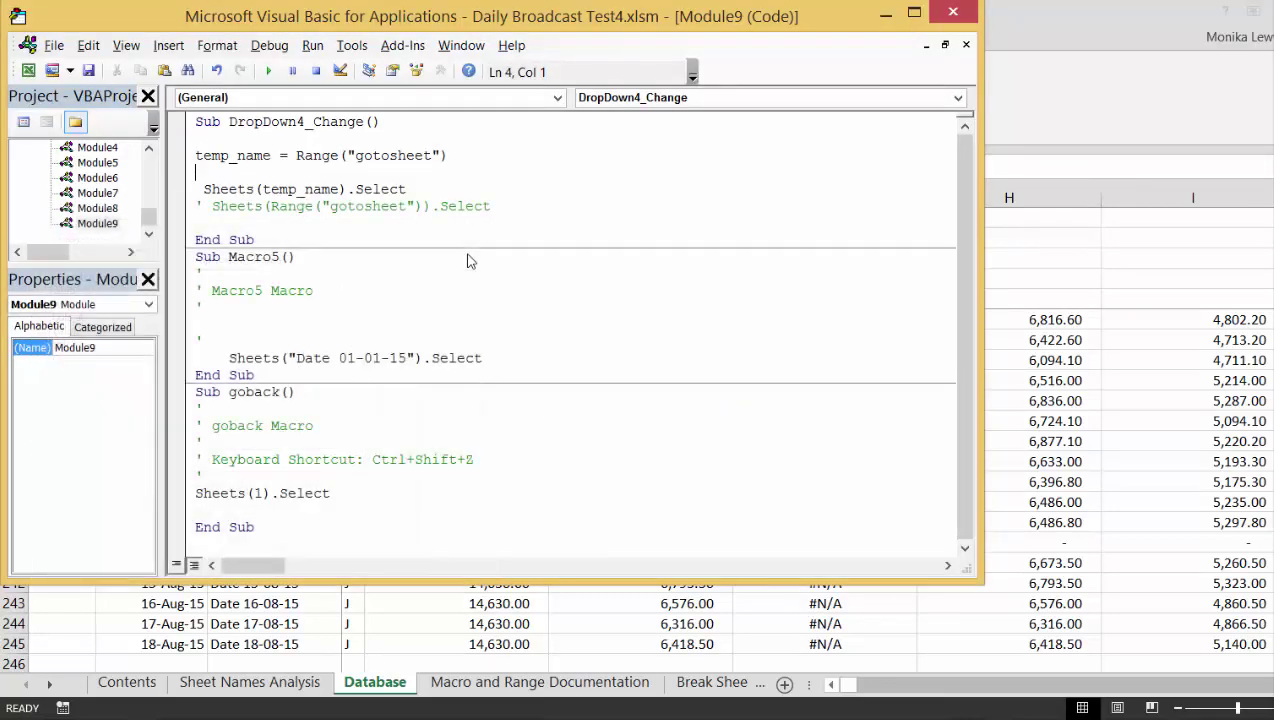
# Step: Change the sheet index in the goback macro's Select line to 3
pyautogui.press('Down')
pyautogui.press('Down')
pyautogui.press('Down')
pyautogui.press('Down')
pyautogui.press('Down')
pyautogui.press('Down')
pyautogui.press('Down')
pyautogui.press('End')
pyautogui.press('Left')
pyautogui.press('Left')
pyautogui.press('Left')
pyautogui.press('Left')
pyautogui.press('Left')
pyautogui.press('Left')
pyautogui.press('Left')
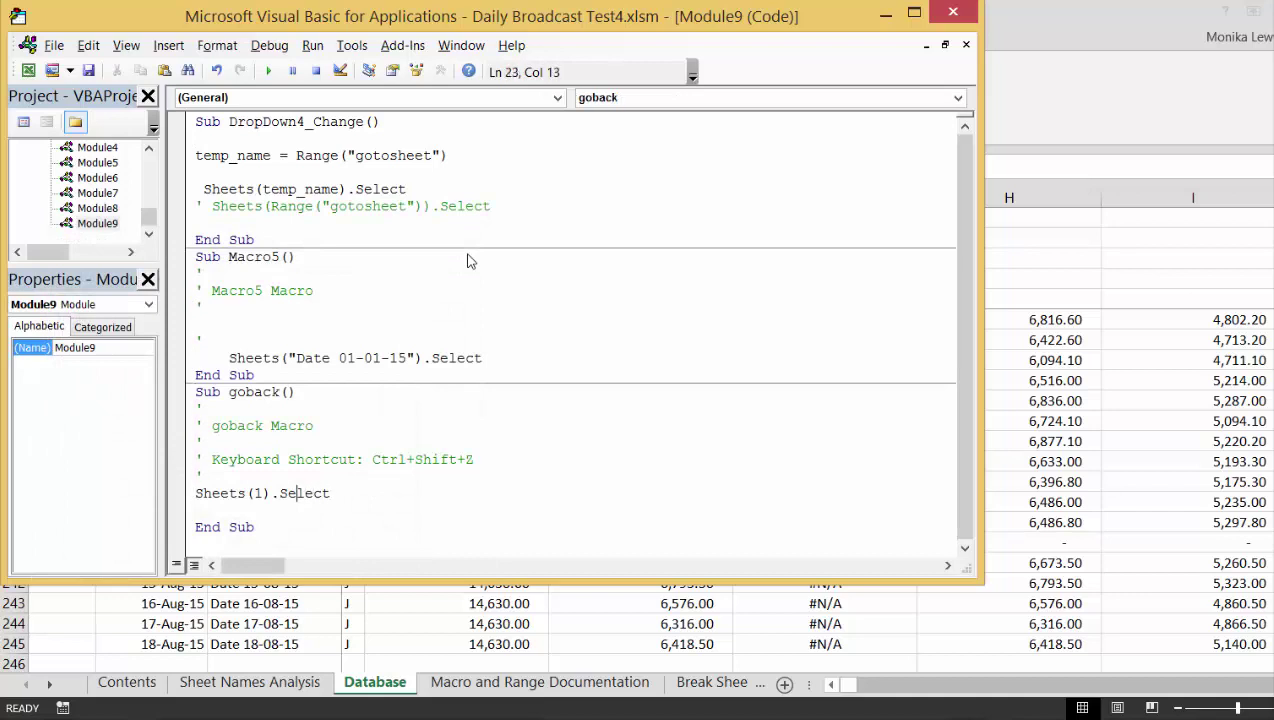
pyautogui.press('Left')
pyautogui.press('BackSpace')
pyautogui.write('3')
# Step: Add an Application.StatusBar reference on a new line before End Sub in the DropDown4_Change macro
pyautogui.press('Up')
pyautogui.press('Up')
pyautogui.press('Up')
pyautogui.press('Up')
pyautogui.press('Up')
pyautogui.press('Up')
pyautogui.press('Up')
pyautogui.press('Up')
pyautogui.press('Up')
pyautogui.press('Up')
pyautogui.press('Up')
pyautogui.press('Up')
pyautogui.press('Up')
pyautogui.press('Up')
pyautogui.press('Up')
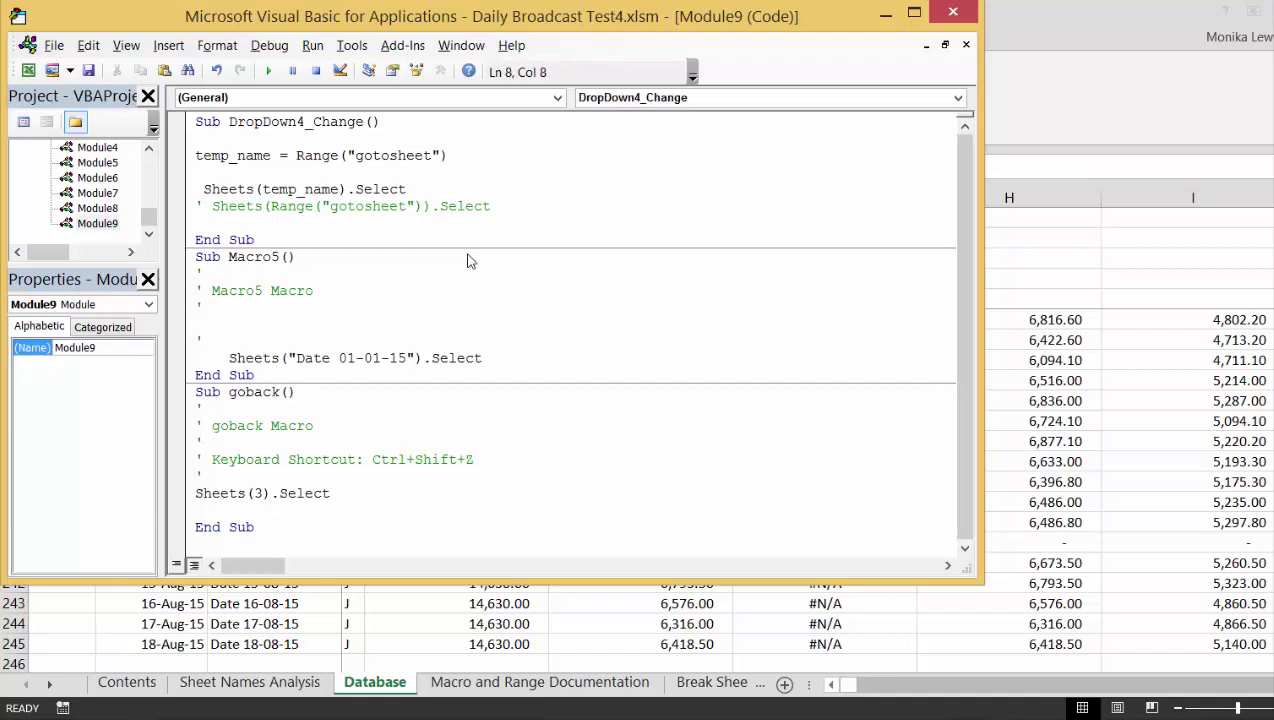
pyautogui.press('Up')
pyautogui.press('Return')
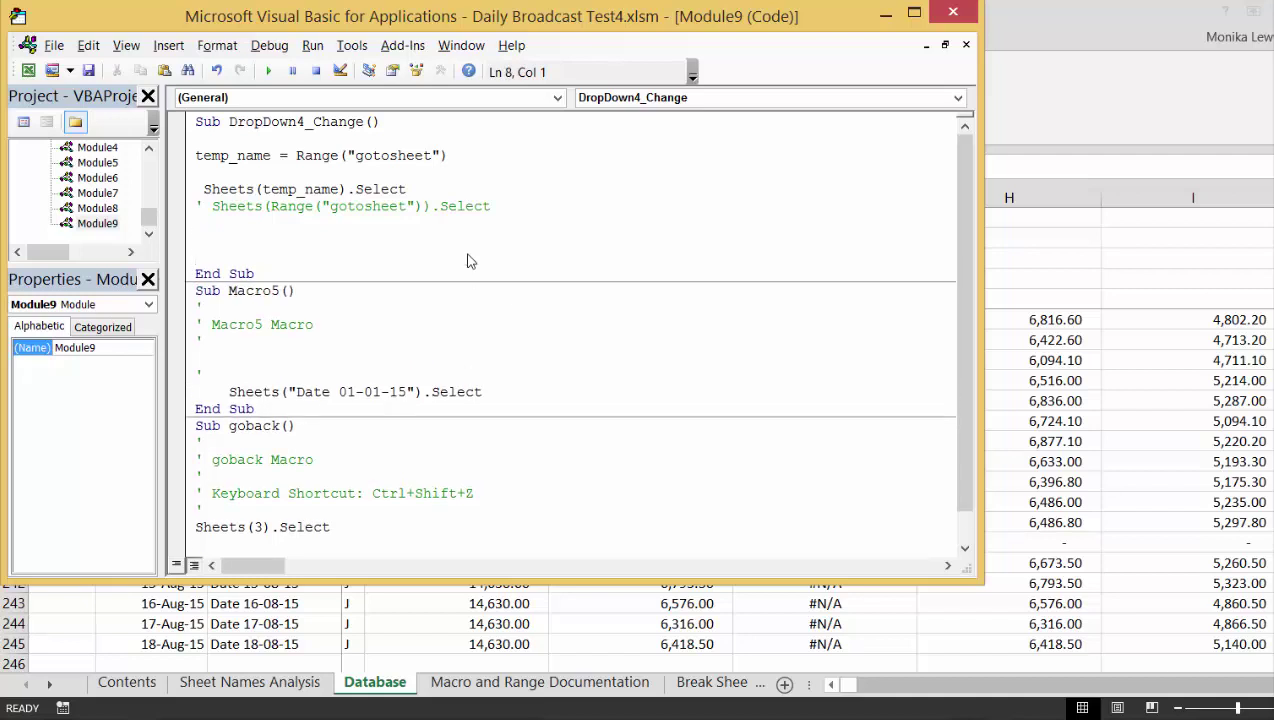
pyautogui.write('application.sta')
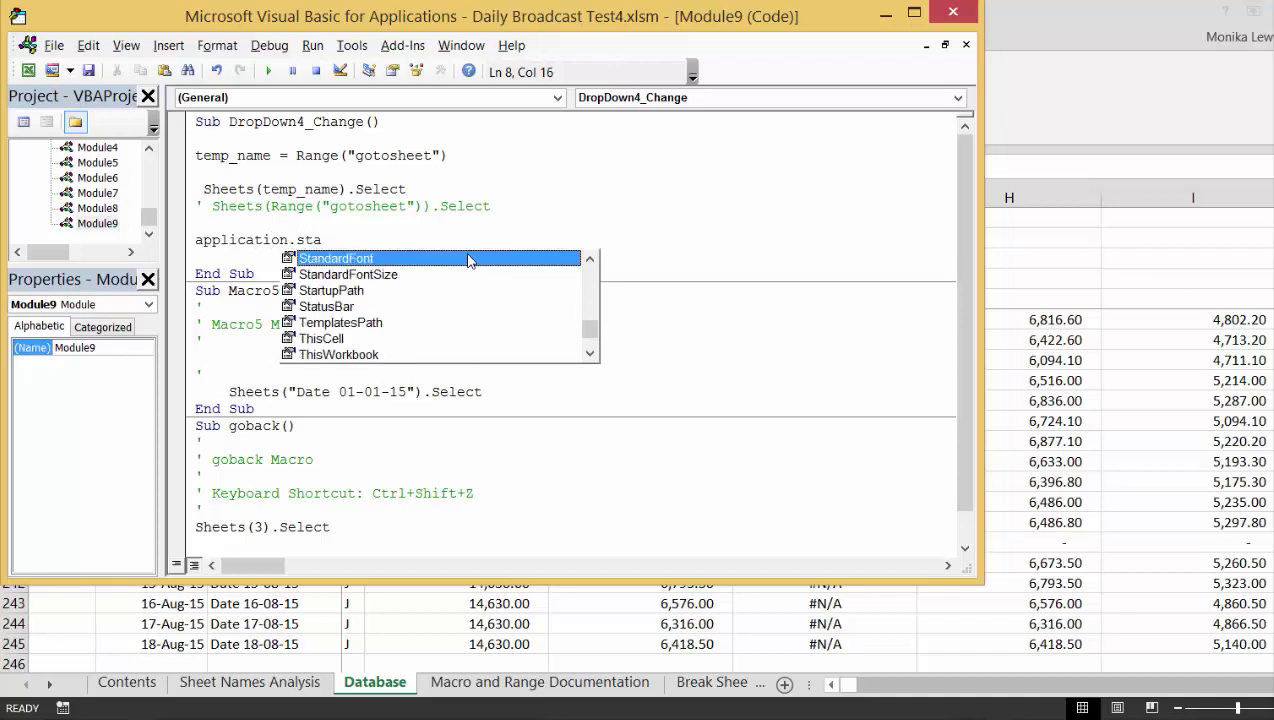
pyautogui.write('a')
pyautogui.press('BackSpace')
pyautogui.press('Down')
pyautogui.press('Down')
pyautogui.press('Down')
pyautogui.press('Tab')
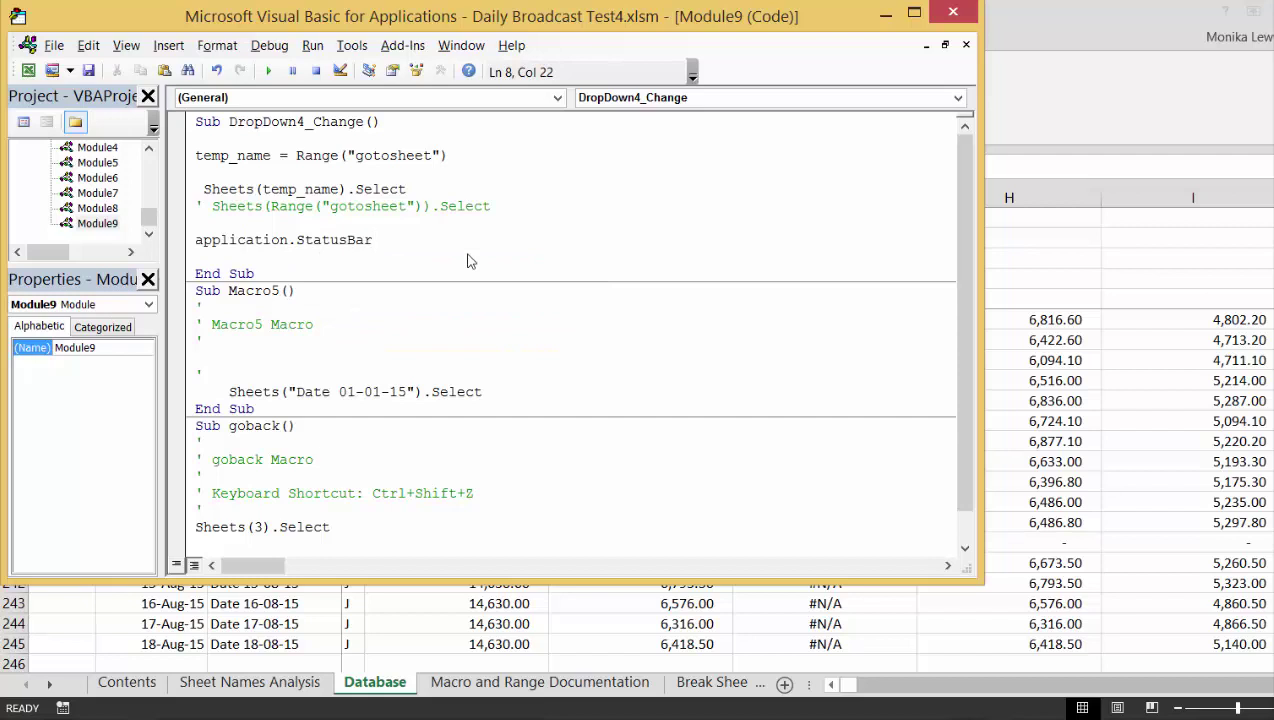
# Step: Assign the text " Press Shift, CNLT, Z to go back" to the StatusBar property in DropDown4_Change
pyautogui.write('= " Press Shift, CNLT')
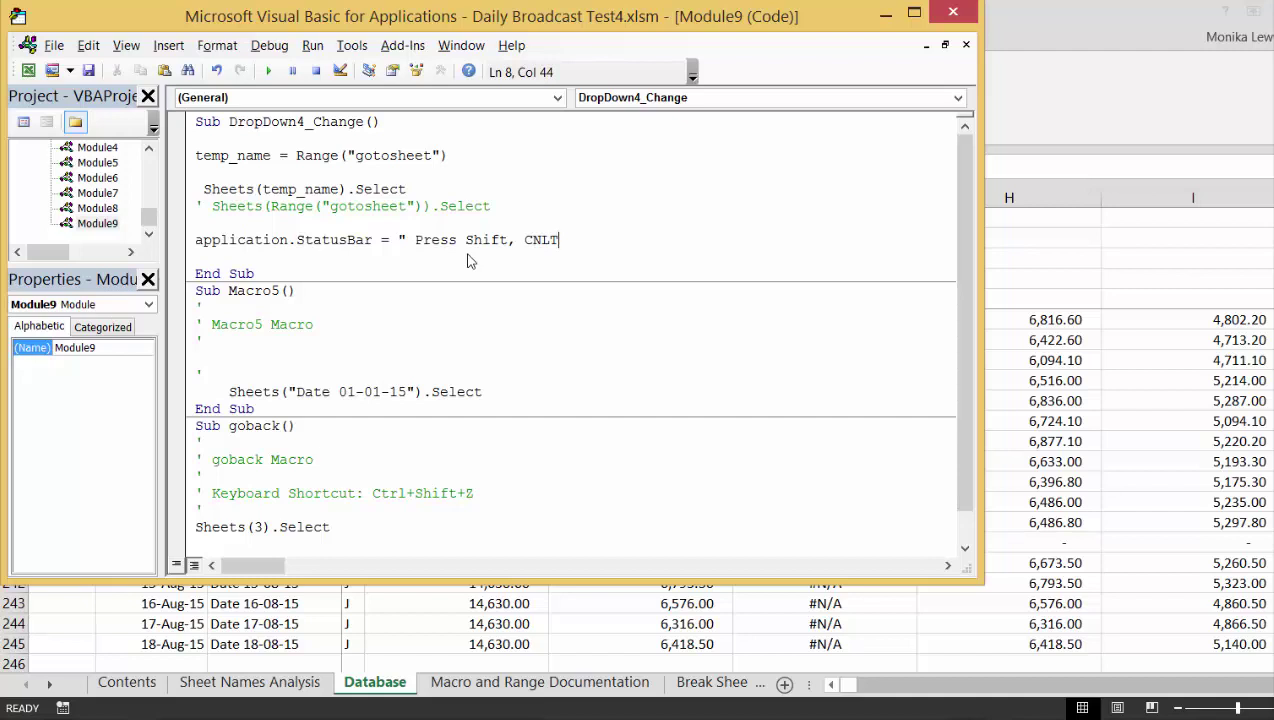
pyautogui.write(', Z')
pyautogui.write(' to go ba')
pyautogui.write('ck')
pyautogui.write(':')
pyautogui.press('BackSpace')
pyautogui.write('"')
pyautogui.press('Up')
# Step: Copy the Application.StatusBar line from DropDown4_Change into the goback macro, below Sheets(3).Select
pyautogui.press('Down')
pyautogui.hotkey('shift', 'Down')
pyautogui.hotkey('ctrl', 'c')
pyautogui.press('Down')
pyautogui.press('Down')
pyautogui.press('Down')
pyautogui.press('Down')
pyautogui.press('Down')
pyautogui.press('Down')
pyautogui.press('Down')
pyautogui.press('Down')
pyautogui.press('Down')
pyautogui.press('Down')
pyautogui.press('Down')
pyautogui.press('Down')
pyautogui.press('Down')
pyautogui.press('Down')
pyautogui.press('Down')
pyautogui.press('Down')
pyautogui.press('Down')
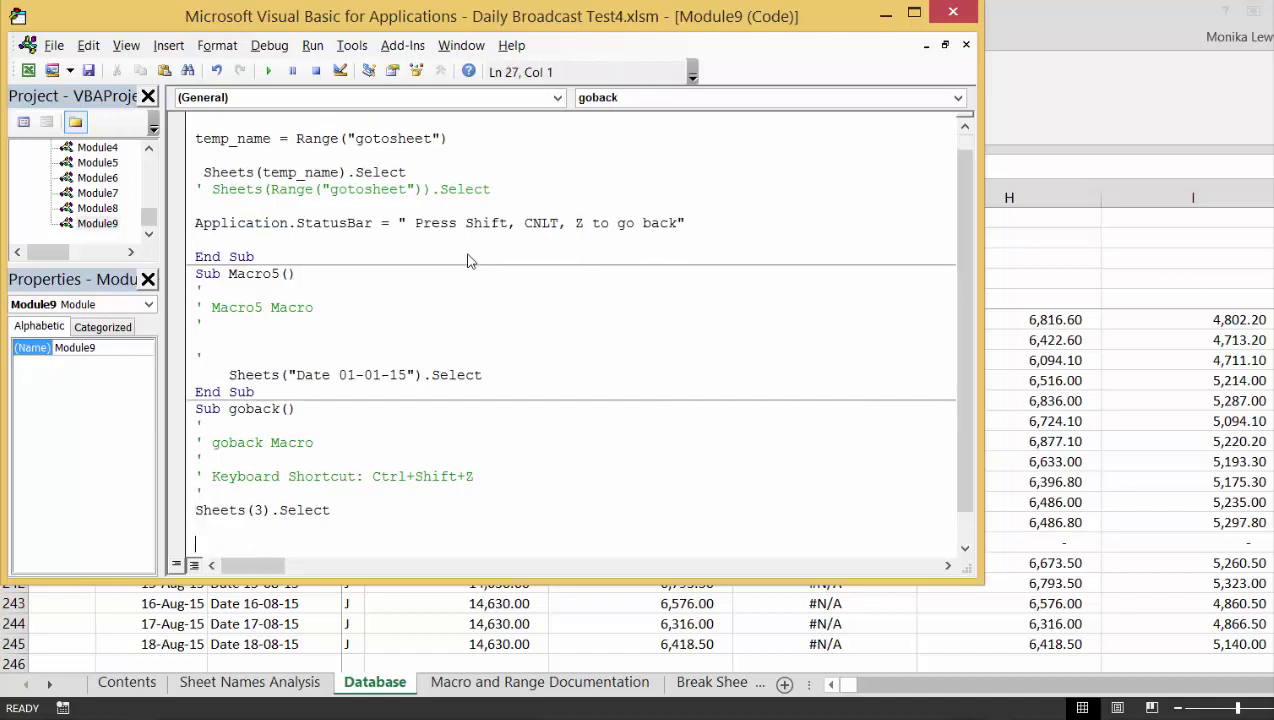
pyautogui.hotkey('ctrl', 'v')
pyautogui.scroll(-1, 470, 261)
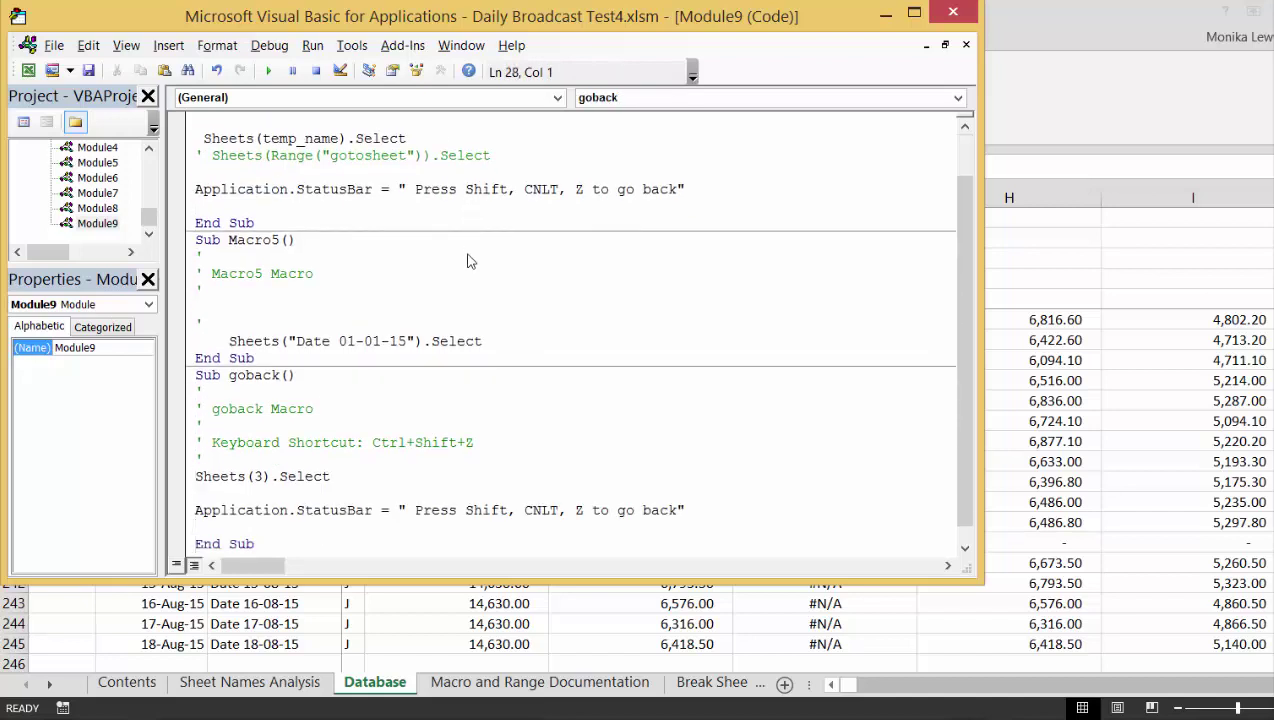
# Step: Replace the message text in the goback macro's StatusBar line with False
pyautogui.press('Left')
pyautogui.press('BackSpace')
pyautogui.press('BackSpace')
pyautogui.press('BackSpace')
pyautogui.press('BackSpace')
pyautogui.press('BackSpace')
pyautogui.press('BackSpace')
pyautogui.press('BackSpace')
pyautogui.press('BackSpace')
pyautogui.press('BackSpace')
pyautogui.press('BackSpace')
pyautogui.press('BackSpace')
pyautogui.press('BackSpace')
pyautogui.press('BackSpace')
pyautogui.press('BackSpace')
pyautogui.press('BackSpace')
pyautogui.press('BackSpace')
pyautogui.press('BackSpace')
pyautogui.press('BackSpace')
pyautogui.press('BackSpace')
pyautogui.press('BackSpace')
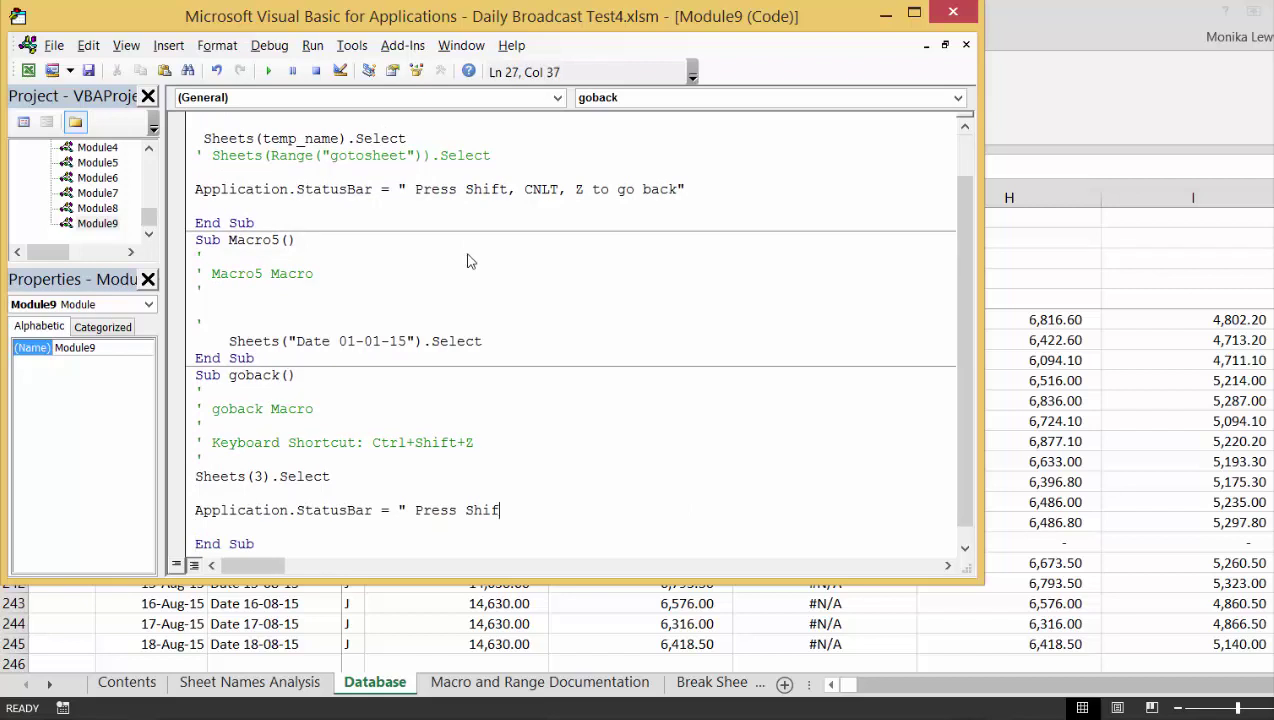
pyautogui.press('BackSpace')
pyautogui.press('BackSpace')
pyautogui.press('BackSpace')
pyautogui.press('BackSpace')
pyautogui.press('BackSpace')
pyautogui.press('BackSpace')
pyautogui.press('BackSpace')
pyautogui.press('BackSpace')
pyautogui.press('BackSpace')
pyautogui.press('BackSpace')
pyautogui.press('BackSpace')
pyautogui.press('BackSpace')
pyautogui.write('false')
pyautogui.press('Up')
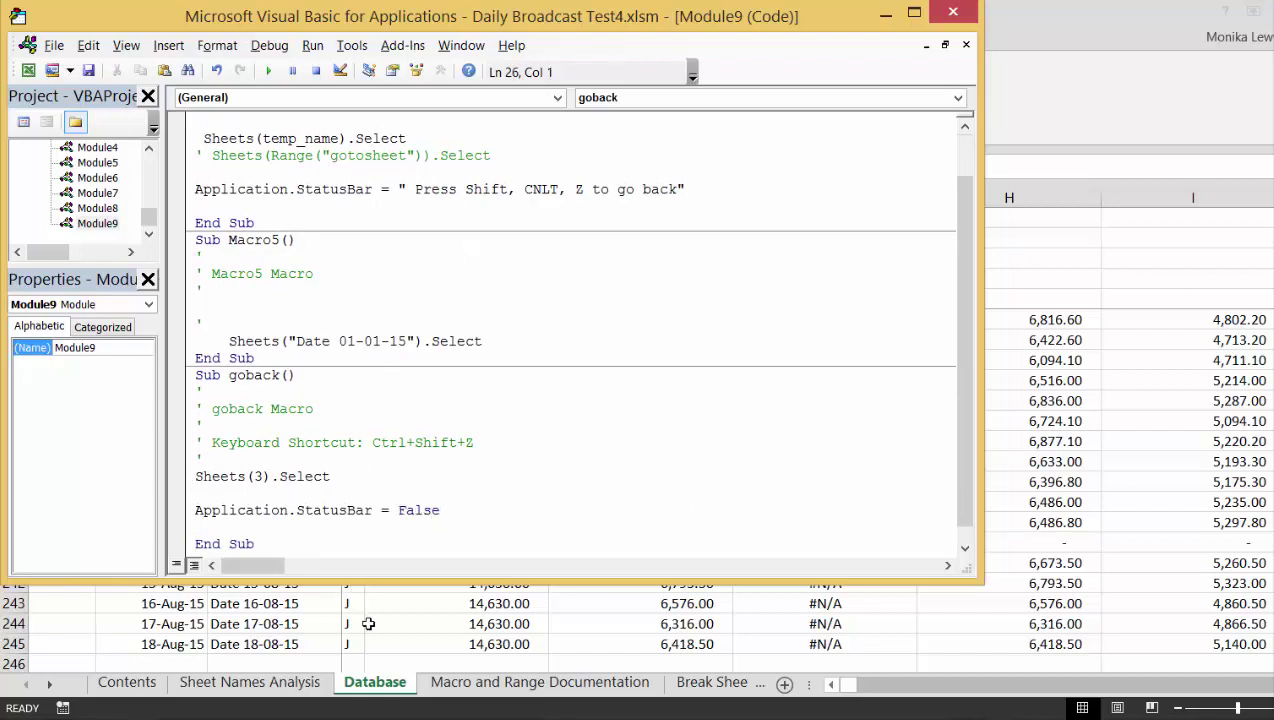
# Step: Return to the Database worksheet and choose Date 27-12-14 in the combo box to test its macro
pyautogui.click(368, 623)
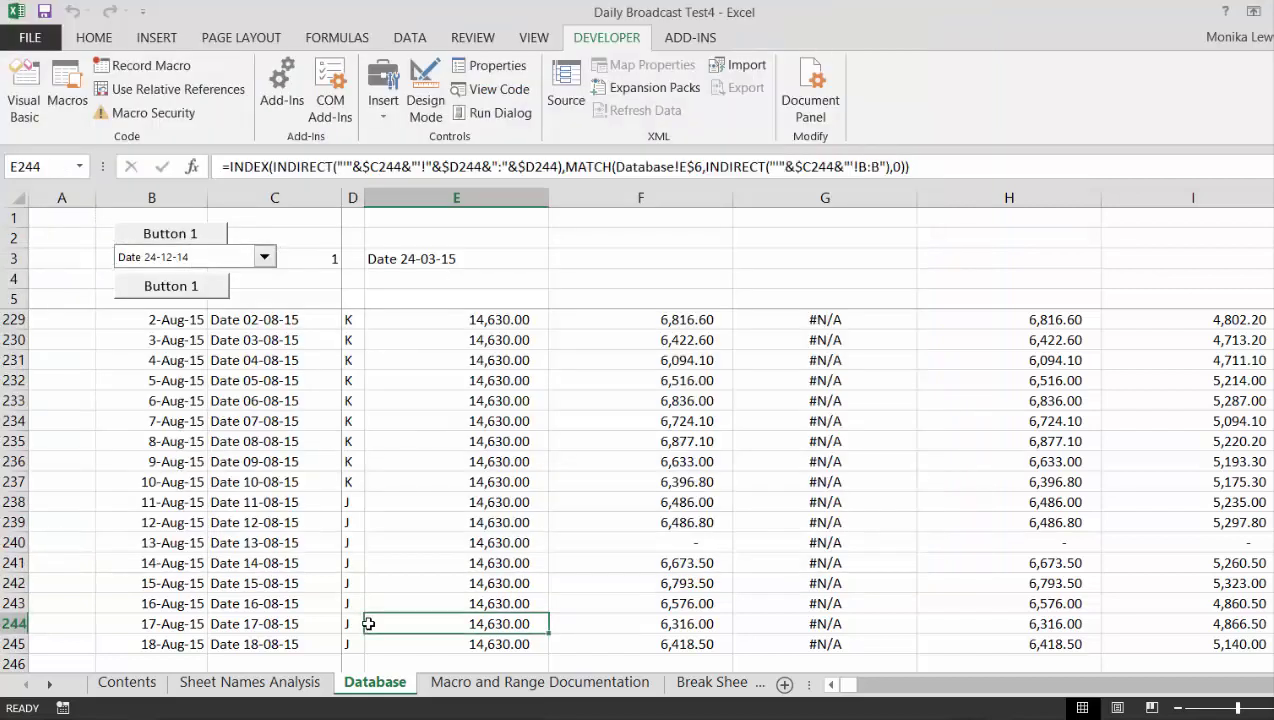
pyautogui.click(267, 267)
pyautogui.click(266, 260)
pyautogui.press('Down')
pyautogui.press('Down')
pyautogui.press('Down')
pyautogui.press('Return')
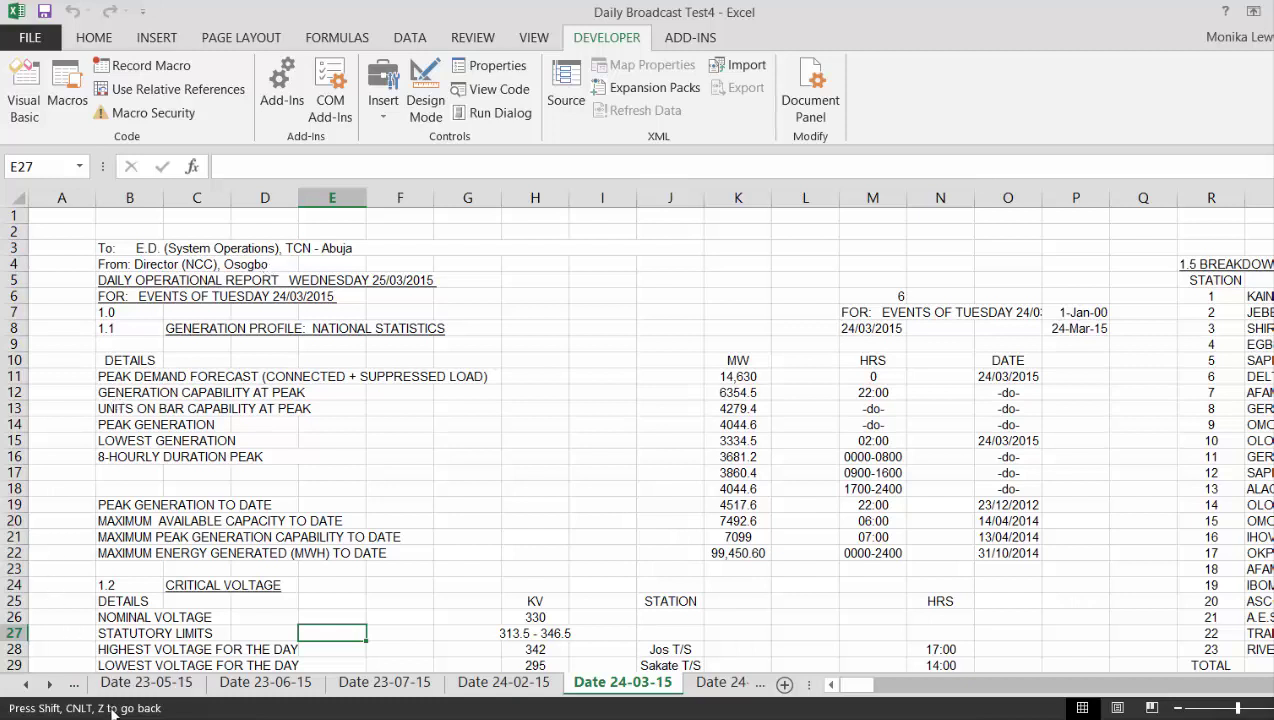
# Step: Run the goback macro from the date sheet to return to the Database sheet, and select cell C5
pyautogui.hotkey('ctrl', 'shift', 'z')
pyautogui.press('Up')
pyautogui.press('Up')
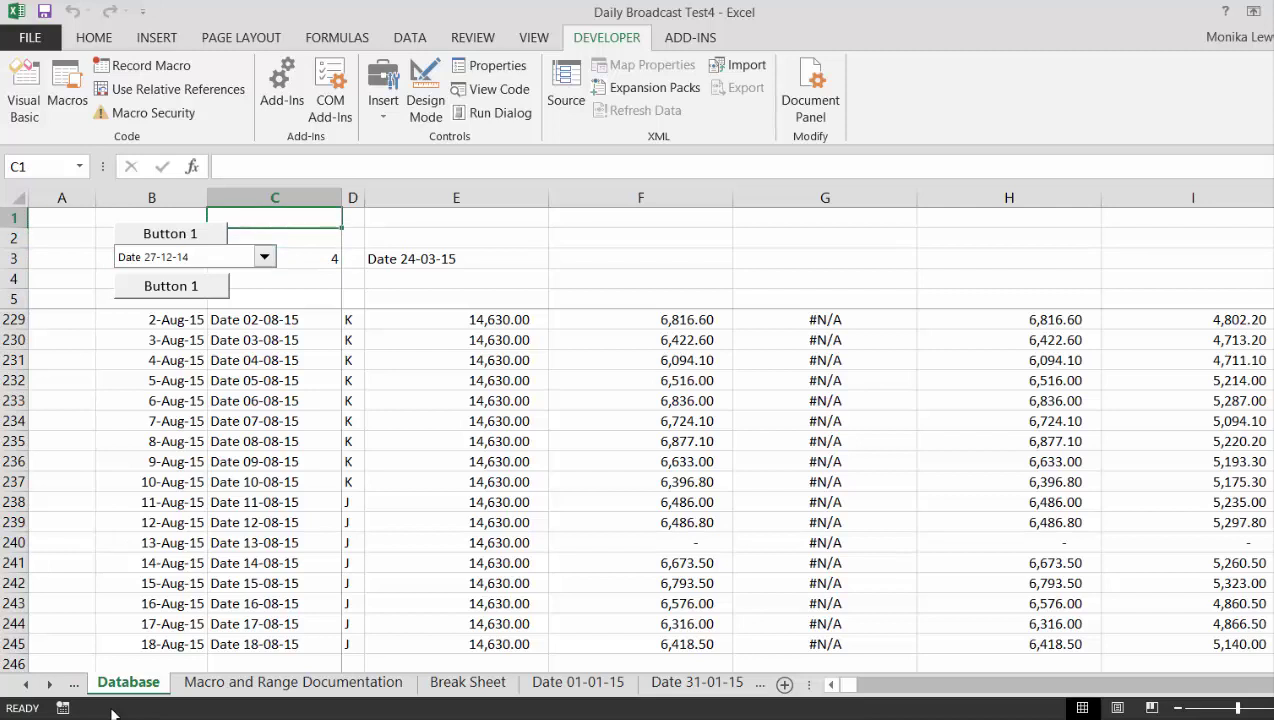
pyautogui.press('Down')
pyautogui.press('Down')
pyautogui.press('Down')
pyautogui.press('Down')
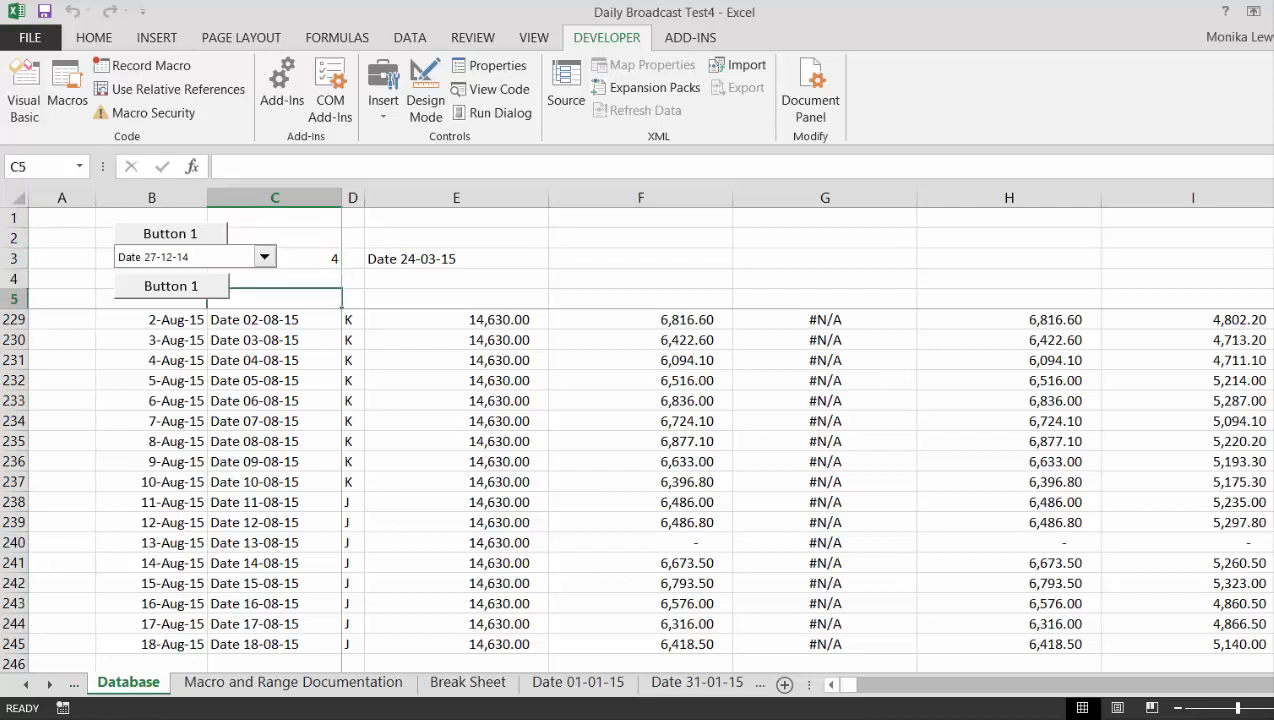
pyautogui.click(882, 716)
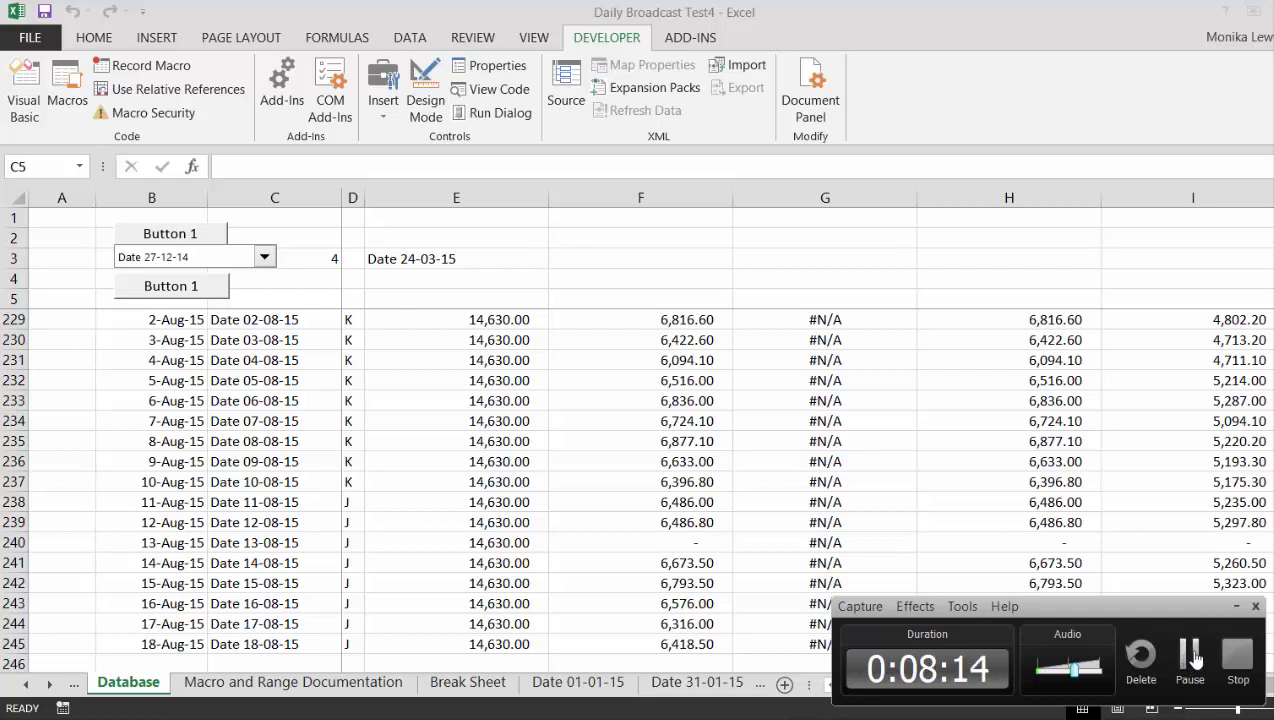